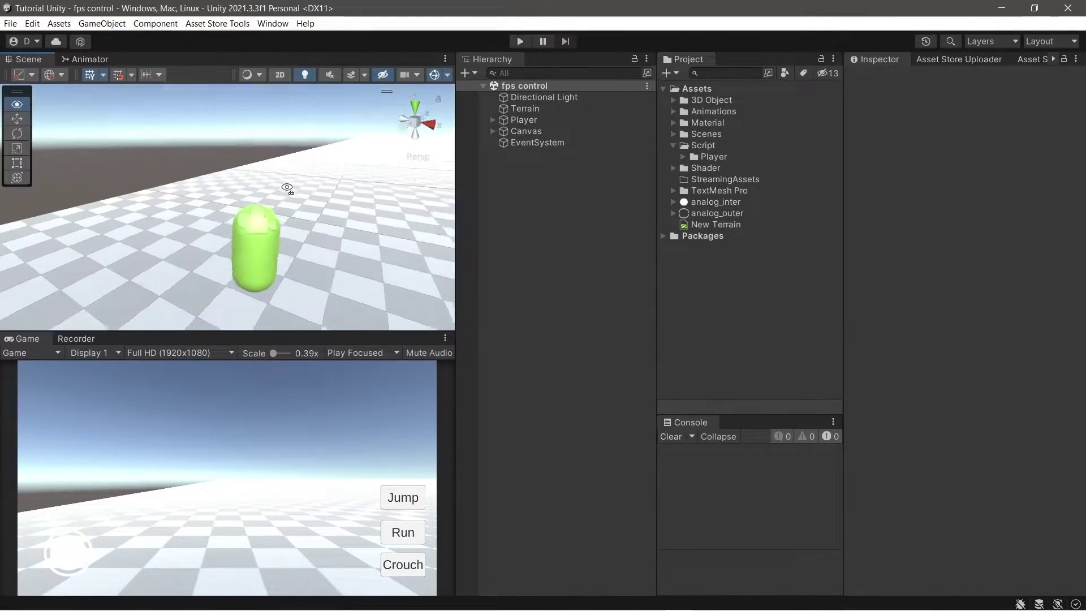
# - Select Player in the Hierarchy and expand it to list its Capsule and Main Camera children
pyautogui.moveTo(286, 195)
pyautogui.mouseDown(button='right')
pyautogui.moveTo(362, 171)
pyautogui.moveTo(175, 225)
pyautogui.moveTo(938, 129)
pyautogui.mouseUp(button='right')
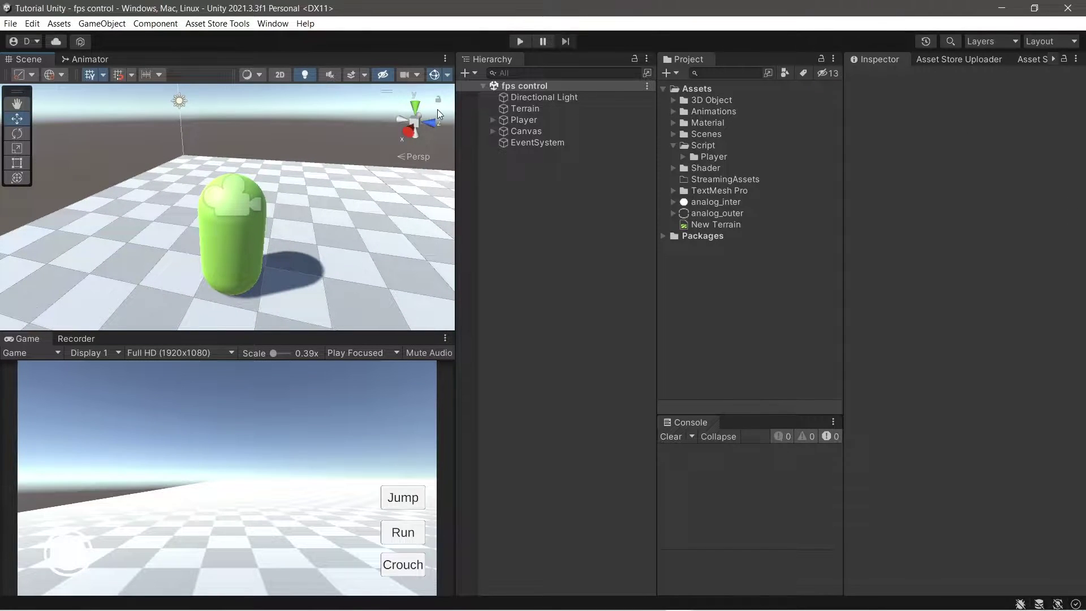
pyautogui.click(512, 119)
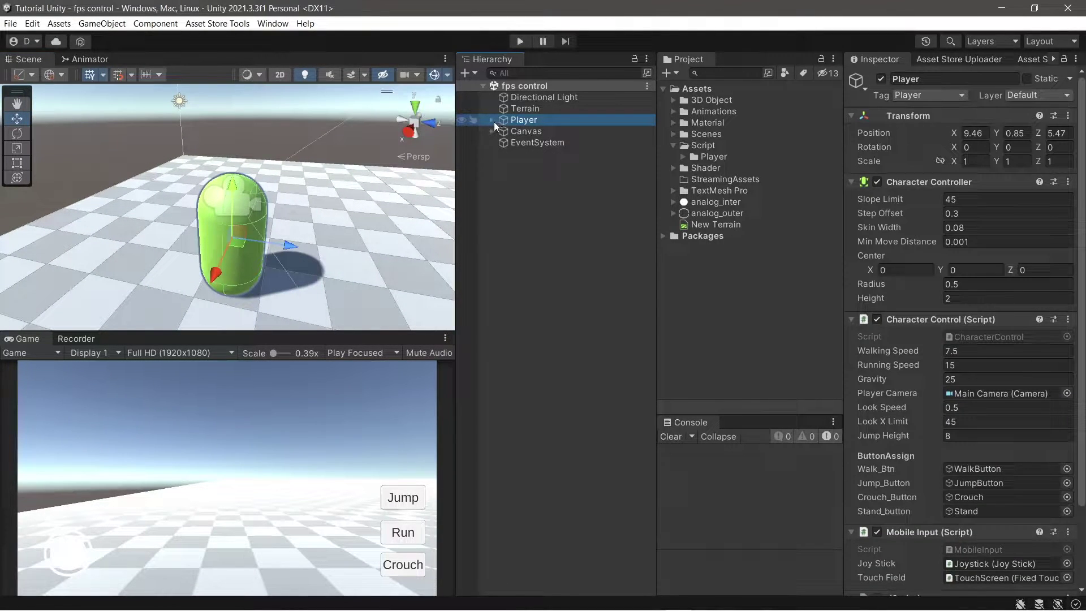
pyautogui.click(493, 120)
# - Create an empty child named Hand under Main Camera and save the scene
pyautogui.click(539, 143)
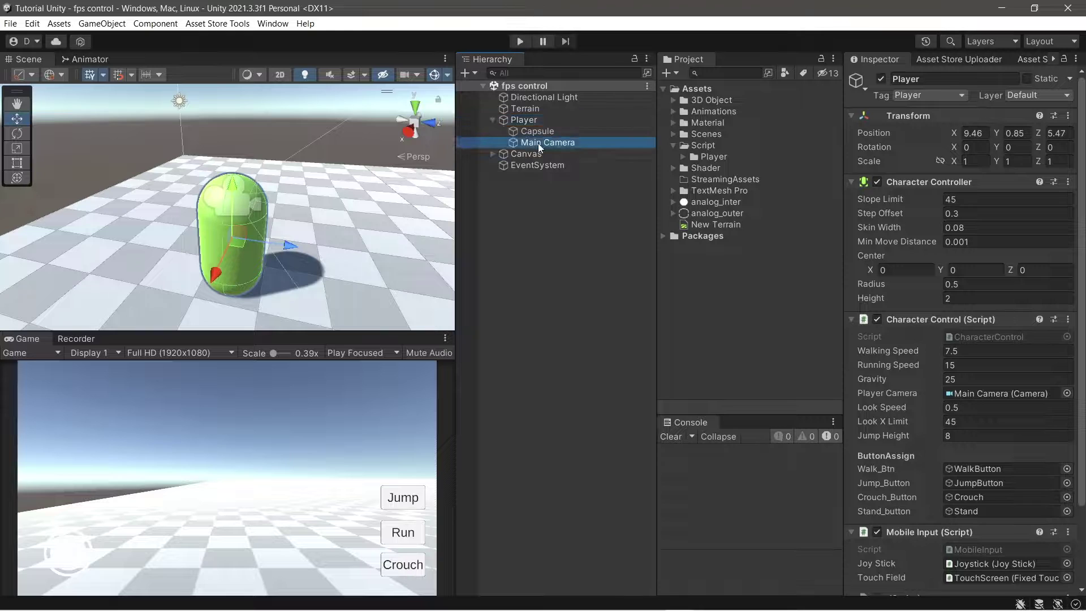
pyautogui.rightClick(538, 144)
pyautogui.click(589, 293)
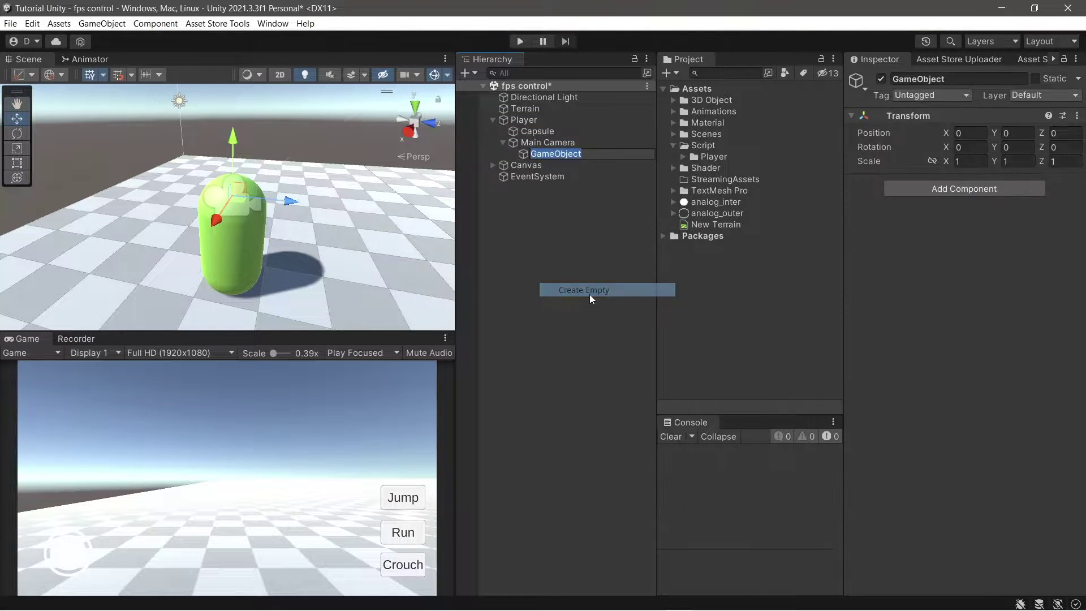
pyautogui.write('Hand')
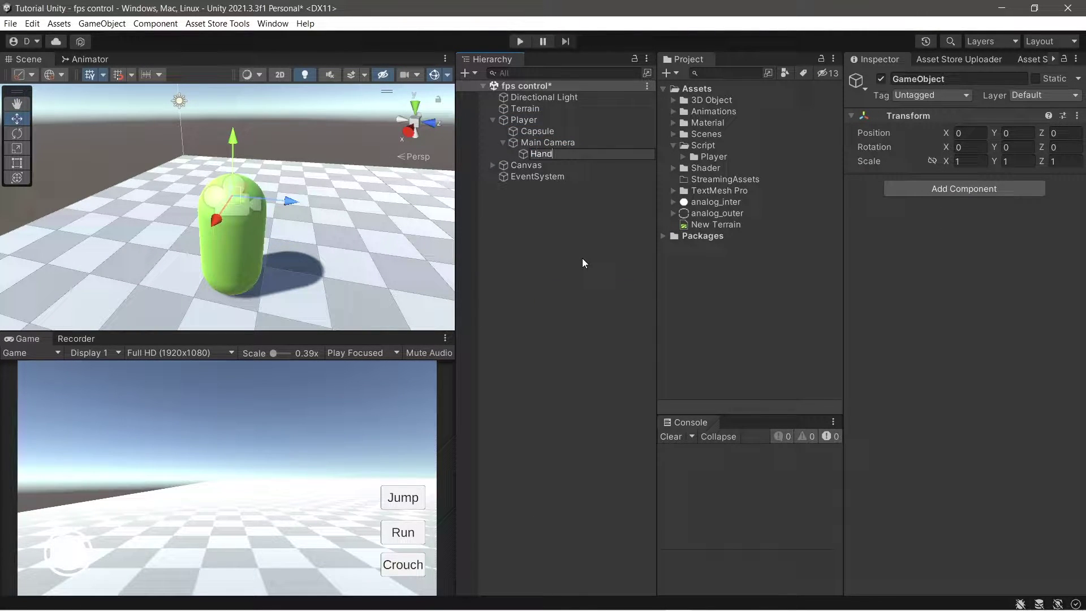
pyautogui.press('Return')
pyautogui.hotkey('ctrl', 's')
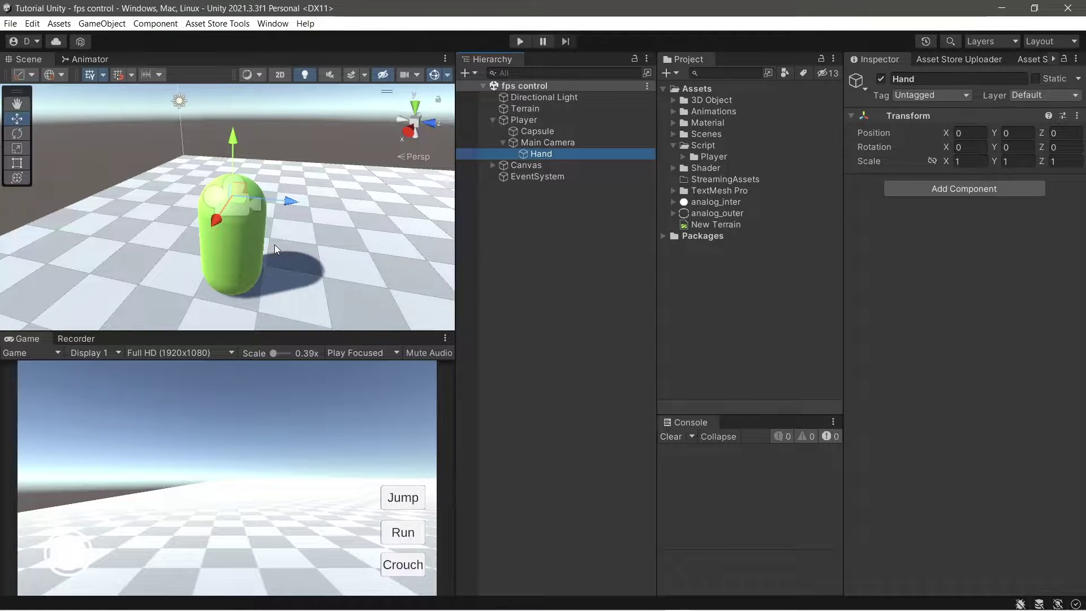
# - Move Hand forward along Z to about 1.03 in front of the camera and save
pyautogui.moveTo(274, 244); pyautogui.dragTo(101, 185, button='right')
pyautogui.moveTo(129, 195); pyautogui.dragTo(168, 209)
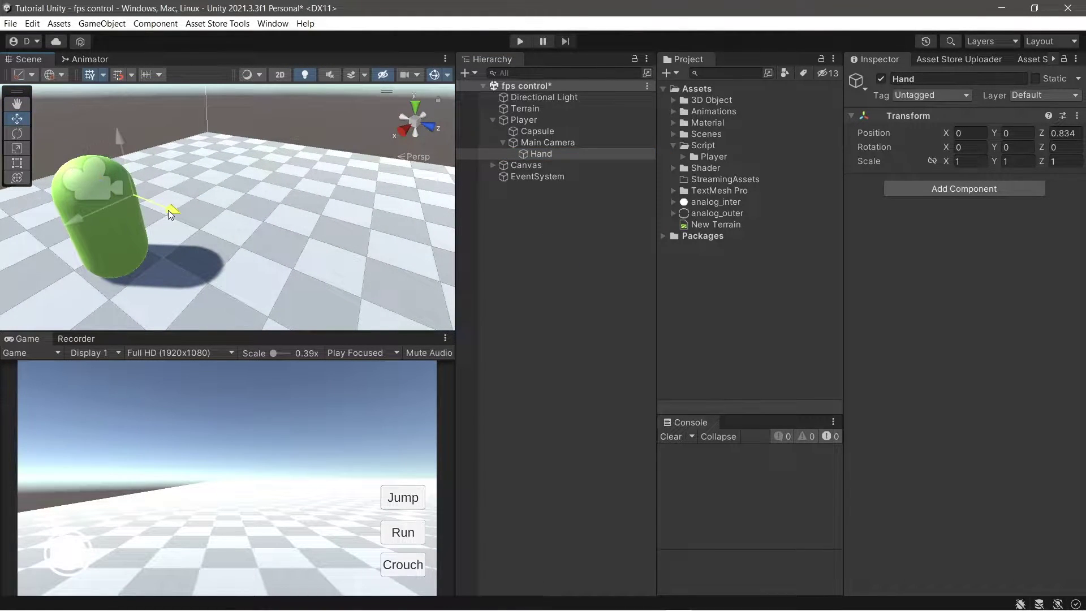
pyautogui.moveTo(299, 225); pyautogui.dragTo(304, 234, button='right')
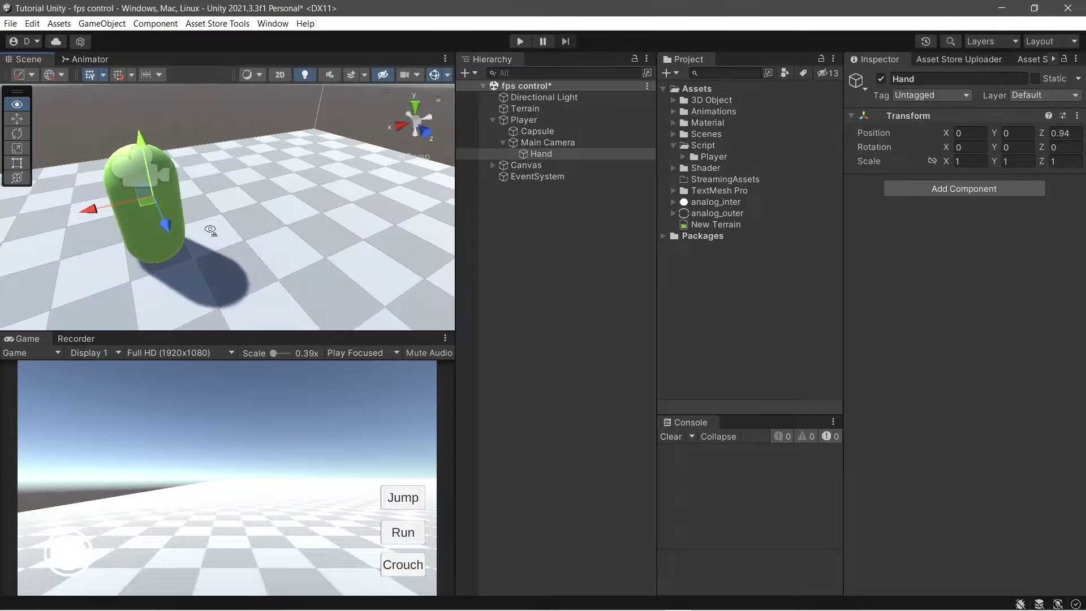
pyautogui.moveTo(284, 232); pyautogui.dragTo(290, 233)
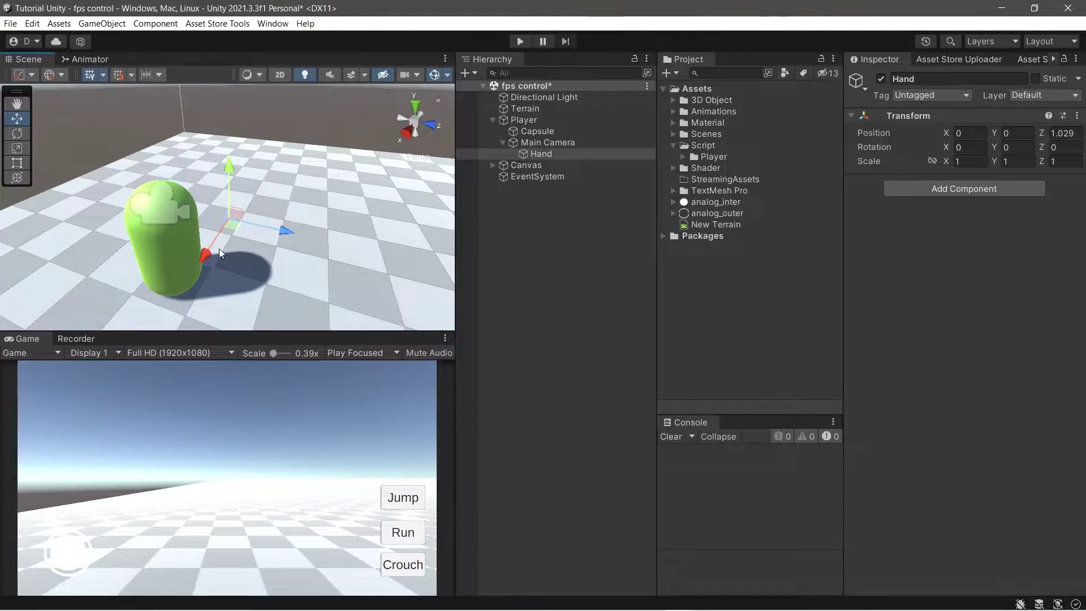
pyautogui.click(595, 232)
pyautogui.hotkey('ctrl', 's')
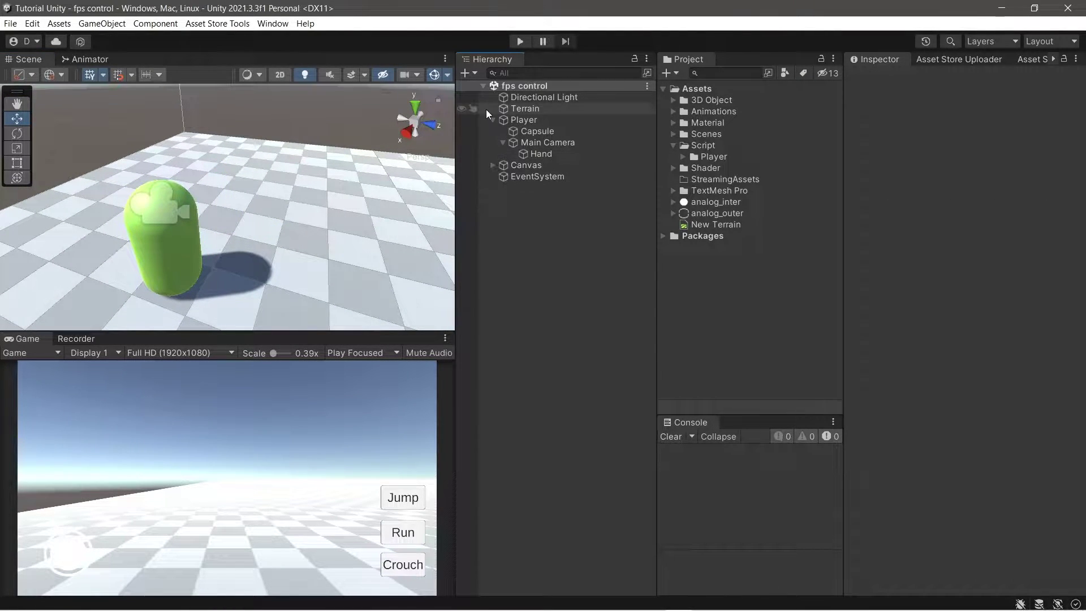
# - Expand Canvas and duplicate the Crouch button
pyautogui.click(494, 119)
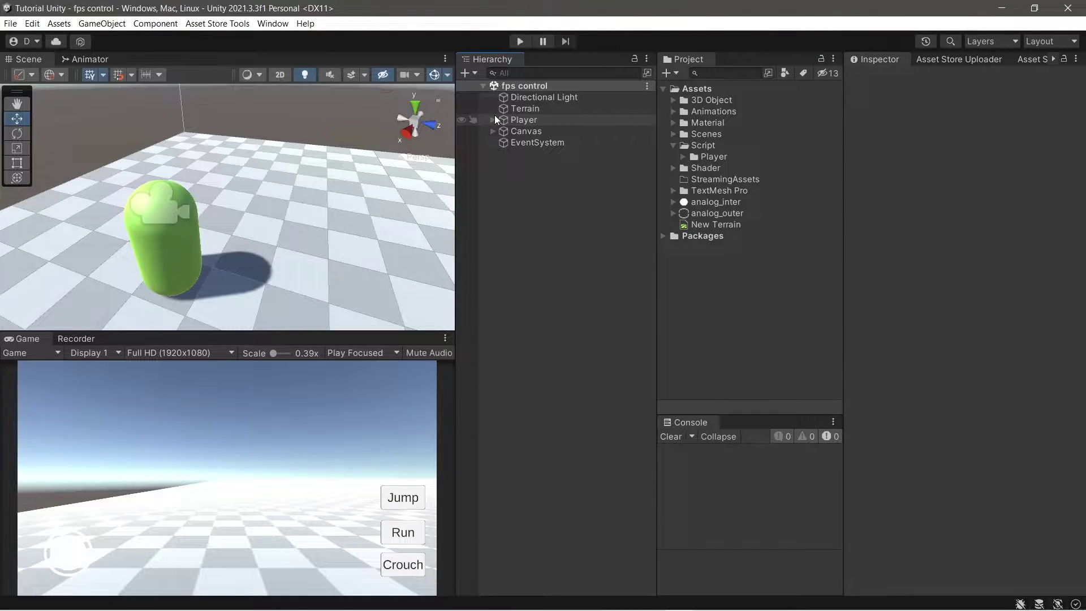
pyautogui.click(493, 119)
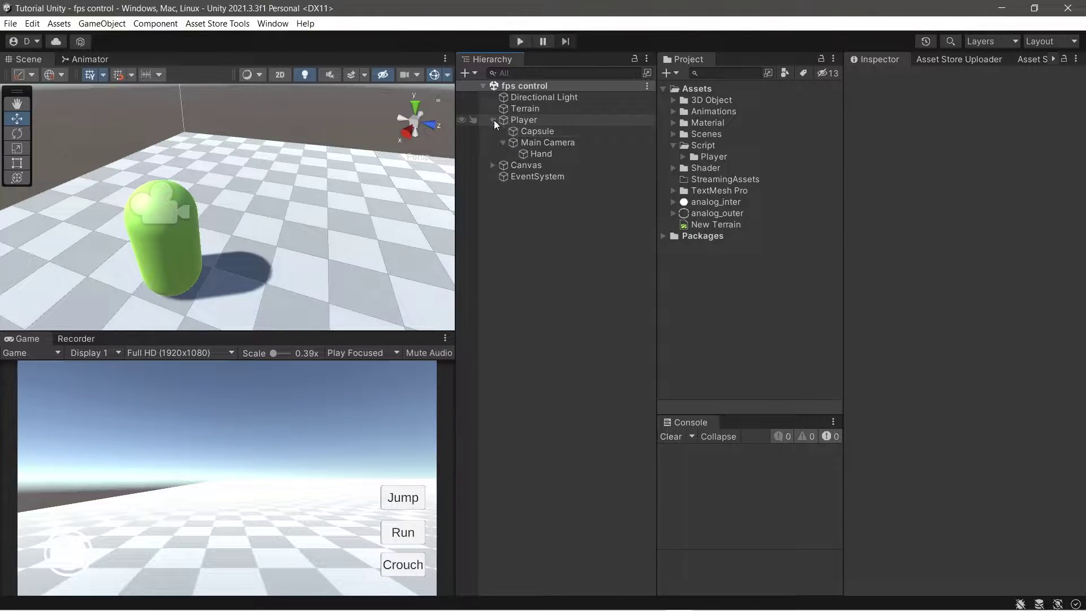
pyautogui.click(491, 164)
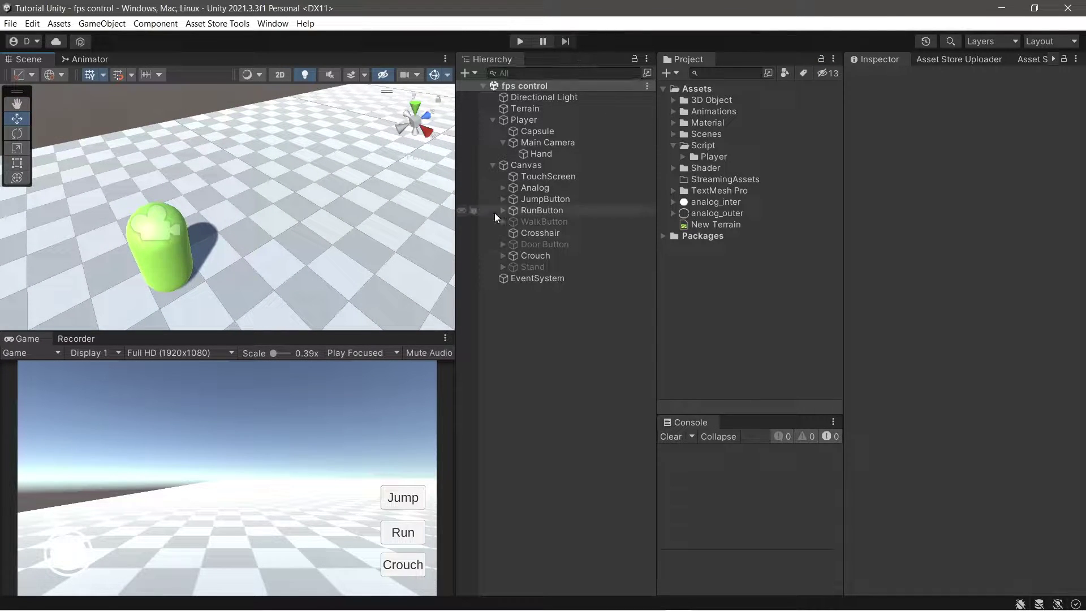
pyautogui.click(534, 256)
pyautogui.hotkey('ctrl', 'd')
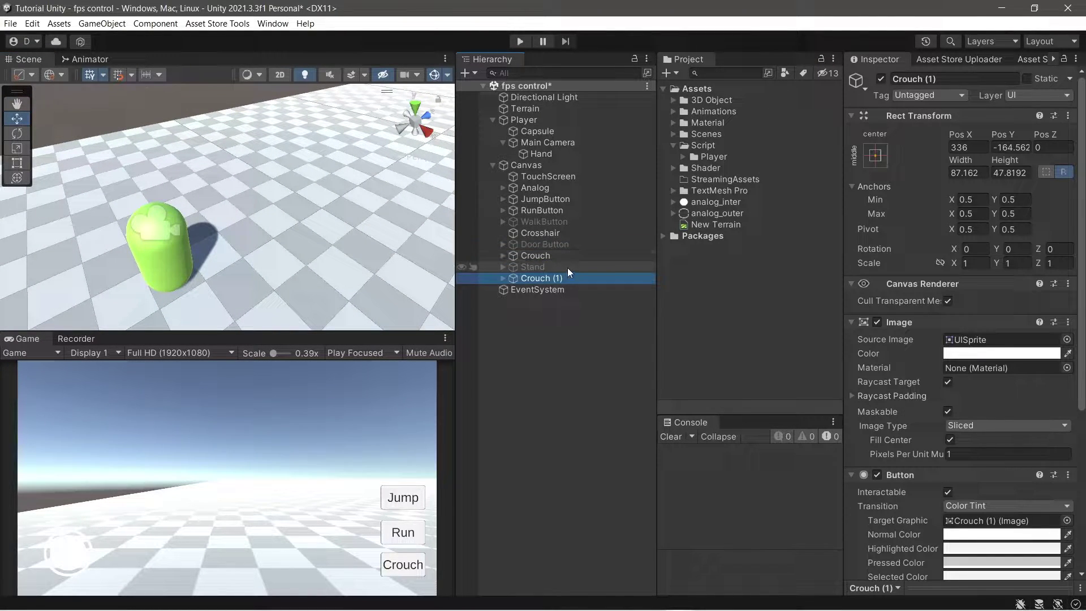
# - Rename the copy PickUp and change its Text (TMP) label to PickUp
pyautogui.click(548, 277)
pyautogui.write('PickUp')
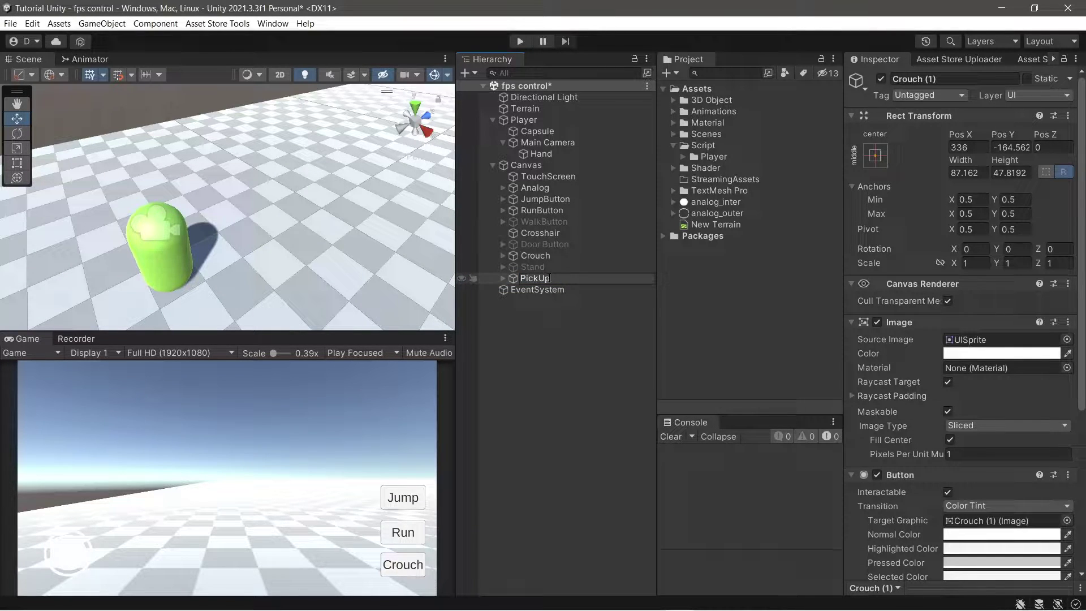
pyautogui.press('Return')
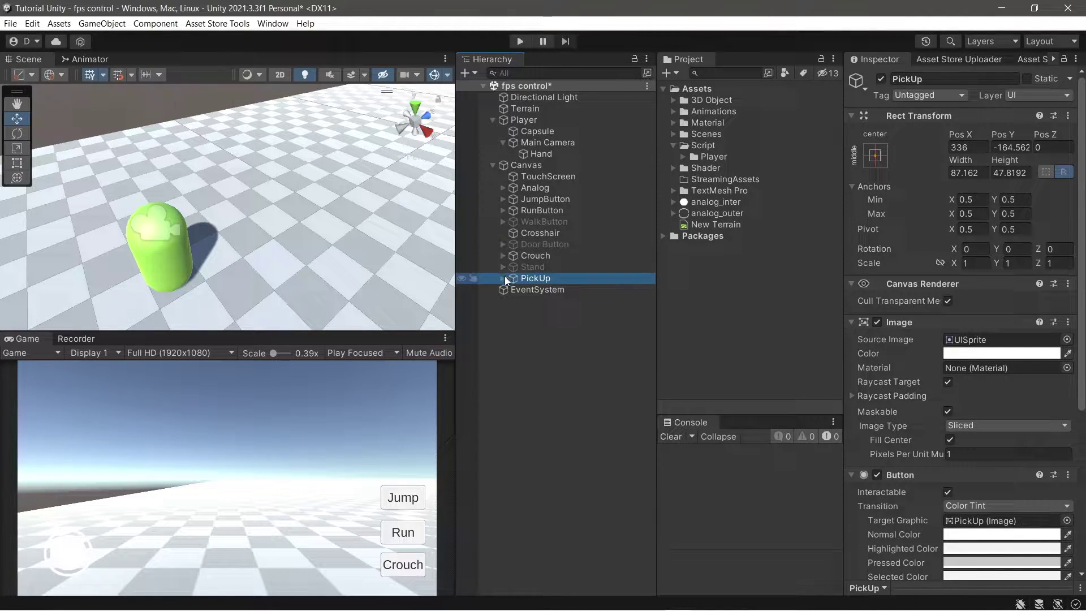
pyautogui.click(504, 277)
pyautogui.click(548, 289)
pyautogui.click(914, 382)
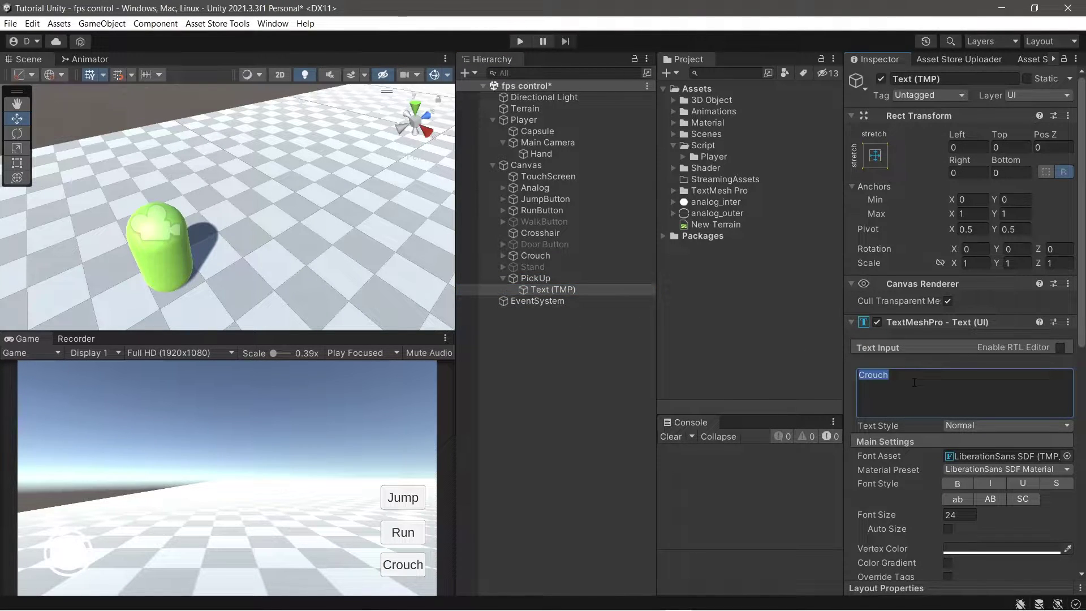
pyautogui.write('PickUp')
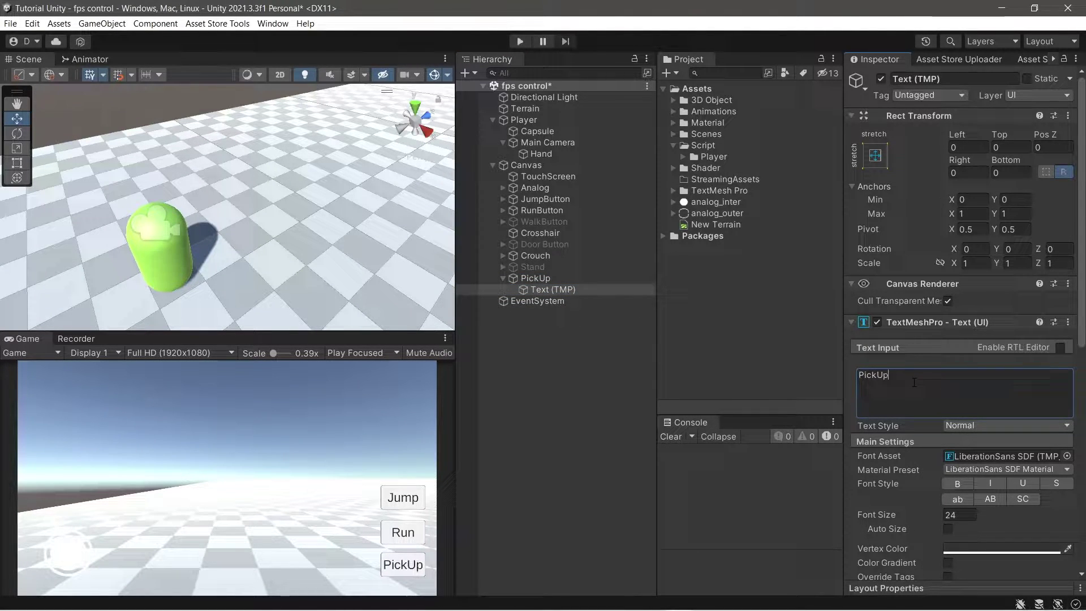
# - Move the PickUp button left beside Crouch
pyautogui.click(502, 277)
pyautogui.doubleClick(544, 280)
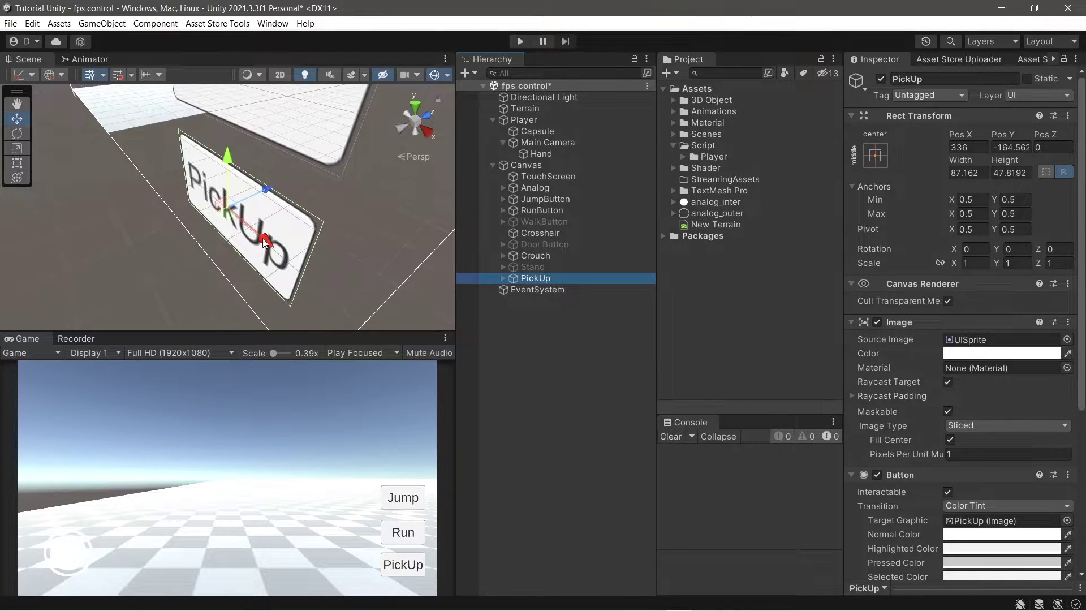
pyautogui.moveTo(262, 238); pyautogui.dragTo(154, 165)
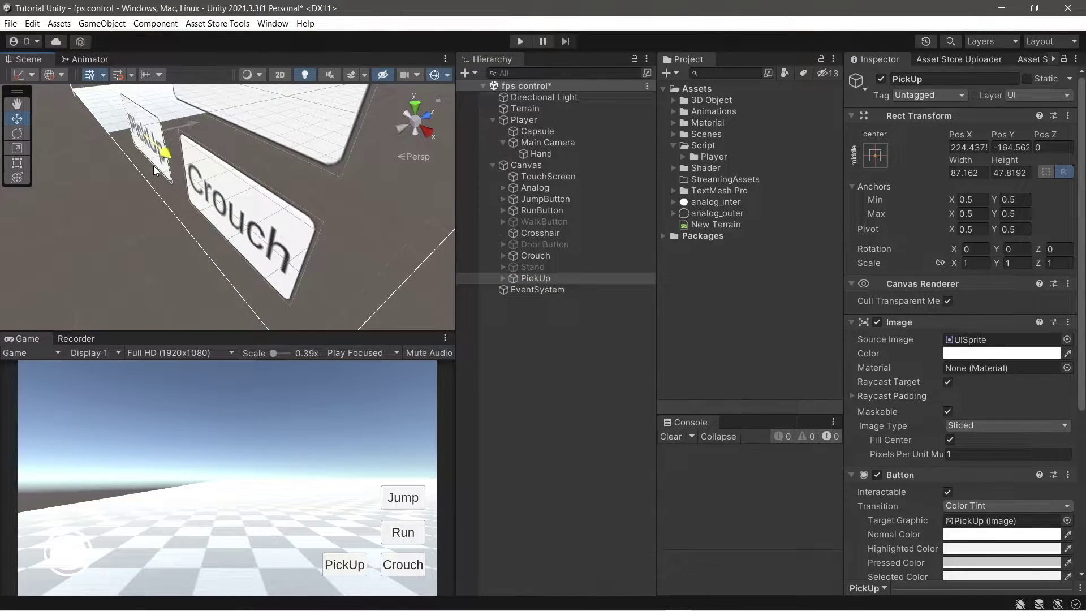
# - Duplicate PickUp as a Drop button labelled Drop, then select both buttons
pyautogui.hotkey('ctrl', 'd')
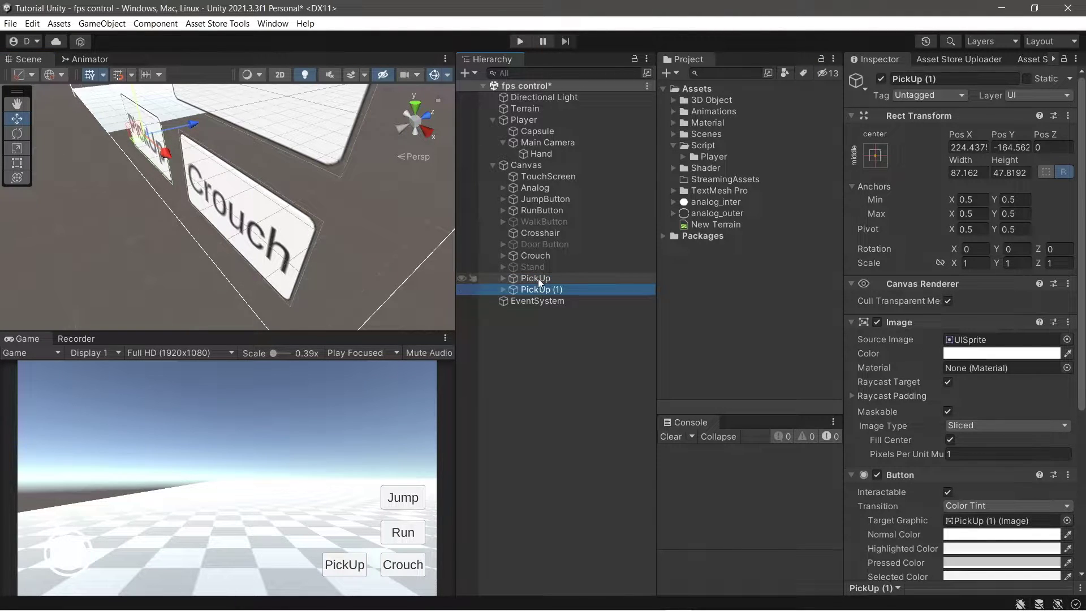
pyautogui.click(541, 291)
pyautogui.write('Drop')
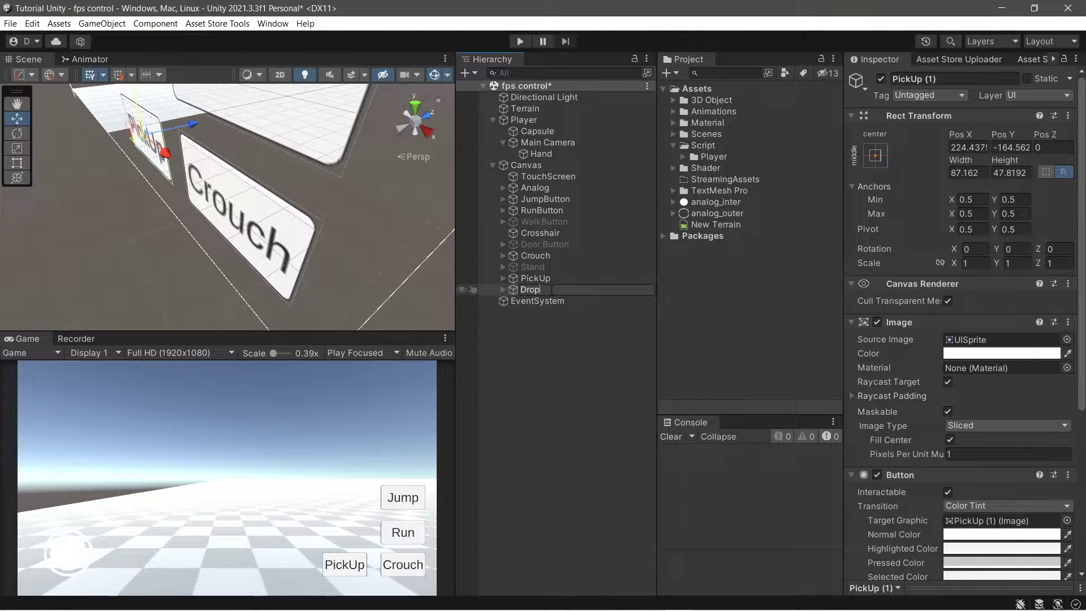
pyautogui.press('Return')
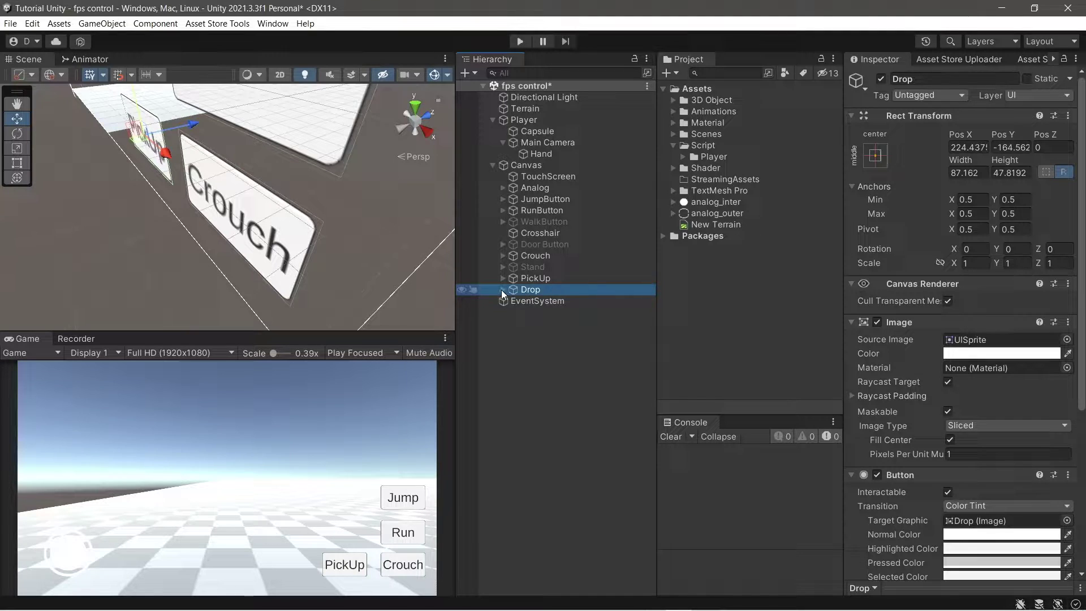
pyautogui.click(503, 290)
pyautogui.click(531, 299)
pyautogui.click(870, 376)
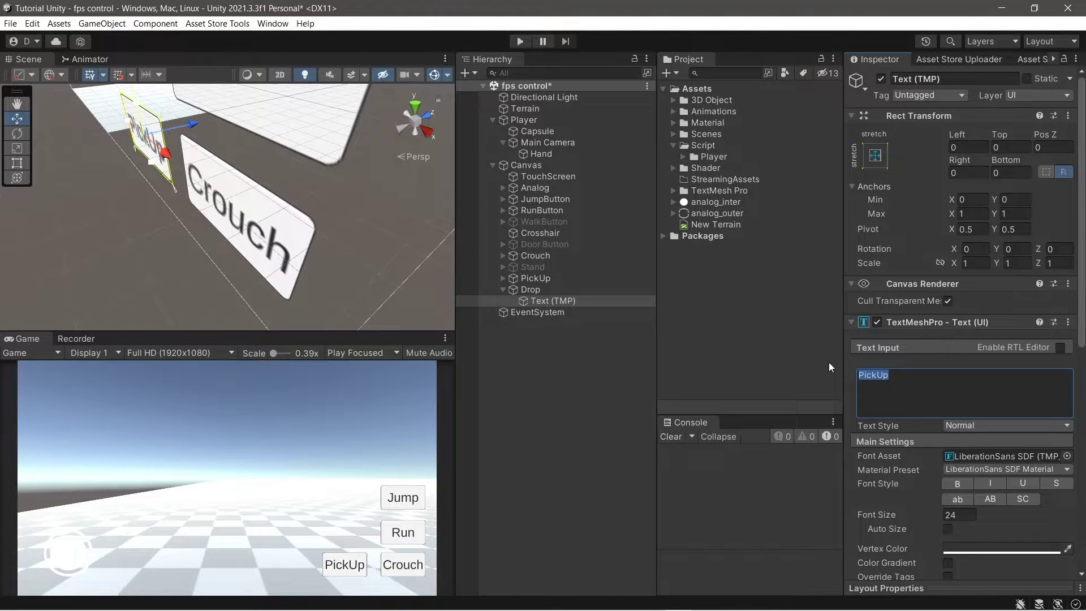
pyautogui.write('Drop')
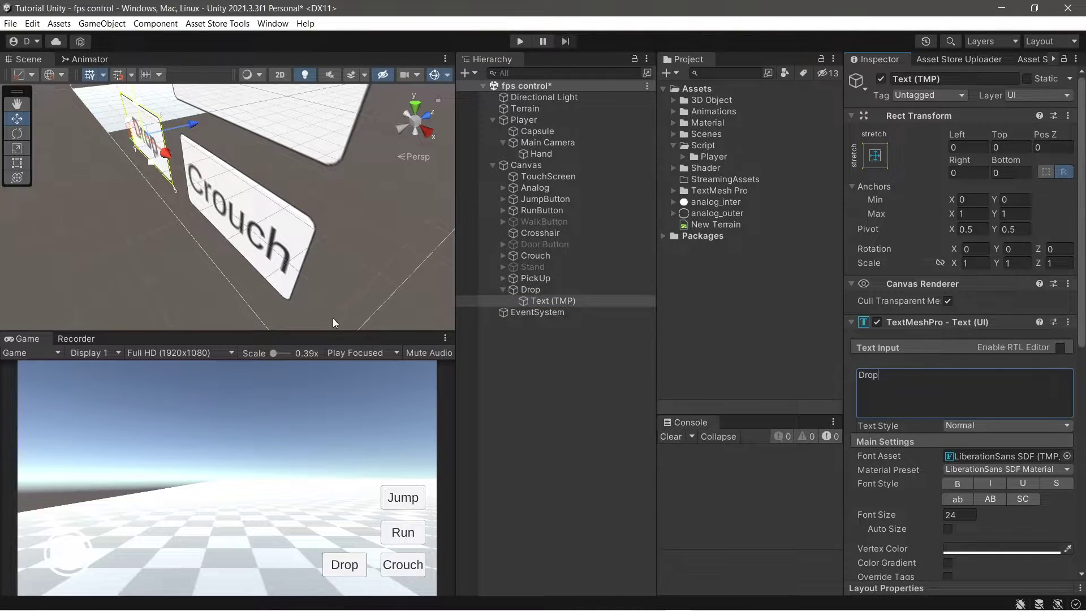
pyautogui.click(502, 289)
pyautogui.click(522, 280)
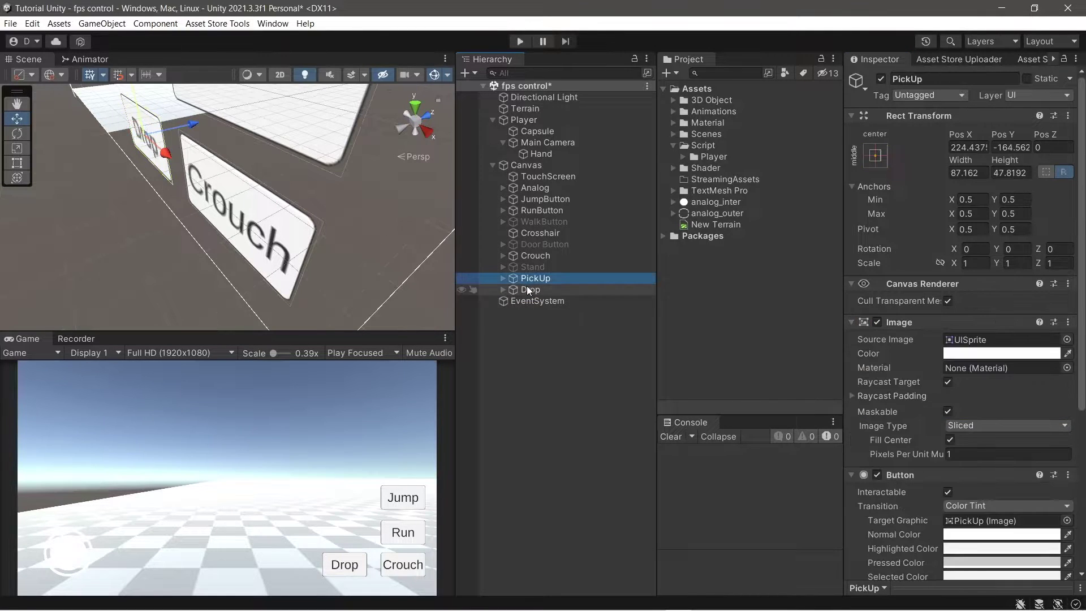
pyautogui.keyDown('ctrl'); pyautogui.click(527, 287); pyautogui.keyUp('ctrl')
# - Deactivate the Drop and PickUp buttons so they are hidden in the game view
pyautogui.click(604, 380)
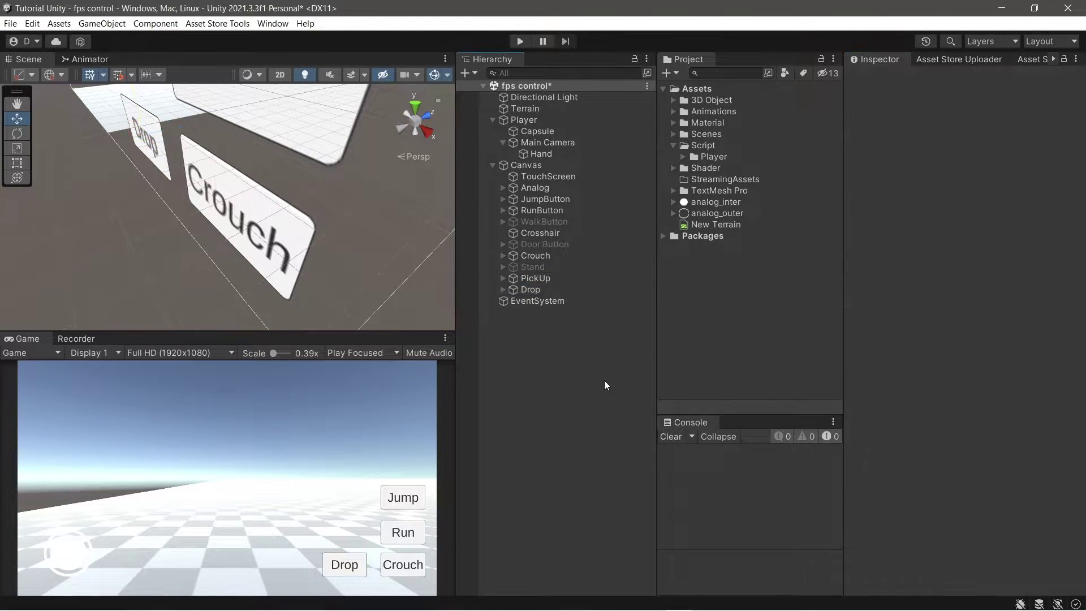
pyautogui.click(535, 279)
pyautogui.click(534, 290)
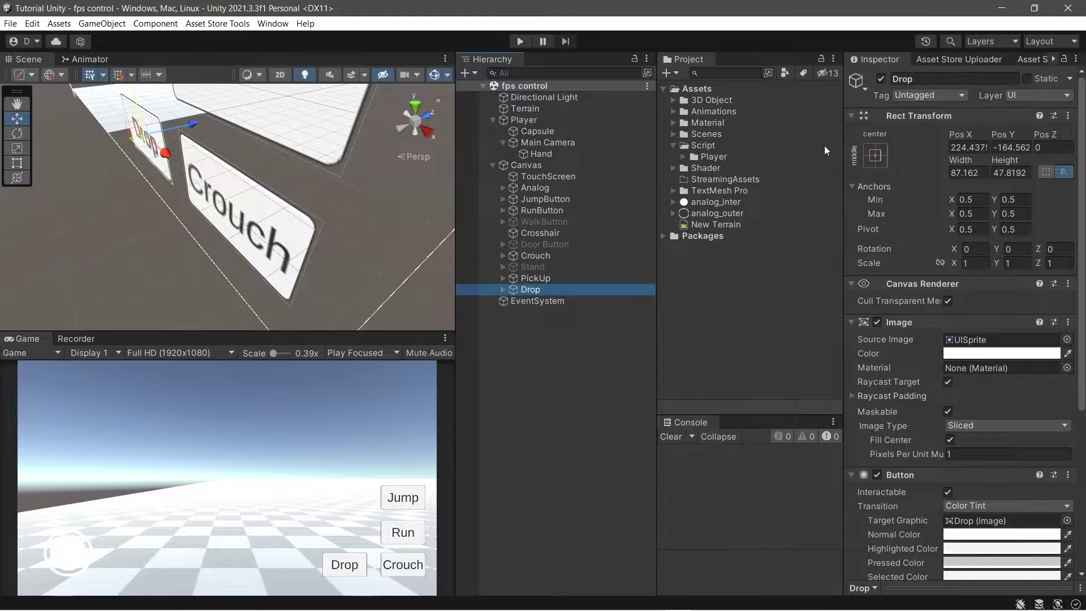
pyautogui.click(880, 79)
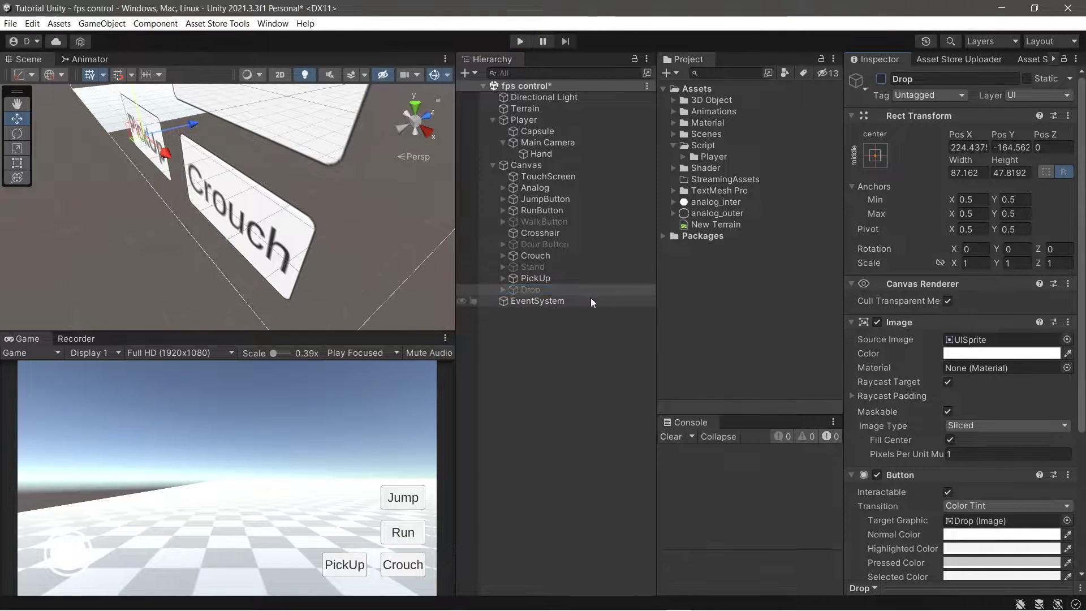
pyautogui.click(558, 279)
pyautogui.click(879, 79)
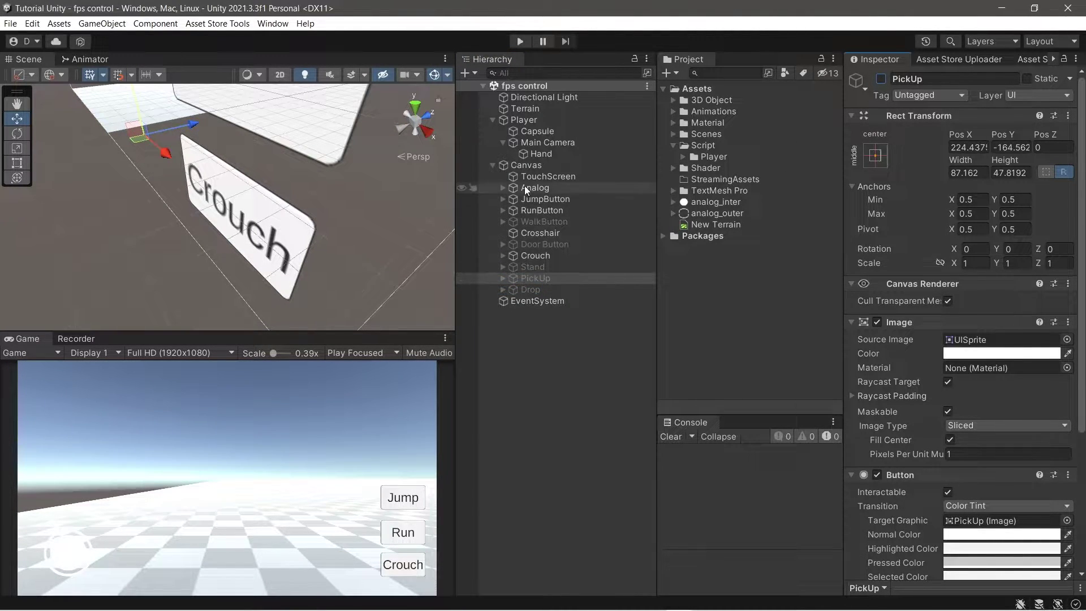
# - Collapse Canvas and frame the scene view on the Player
pyautogui.click(493, 165)
pyautogui.doubleClick(517, 120)
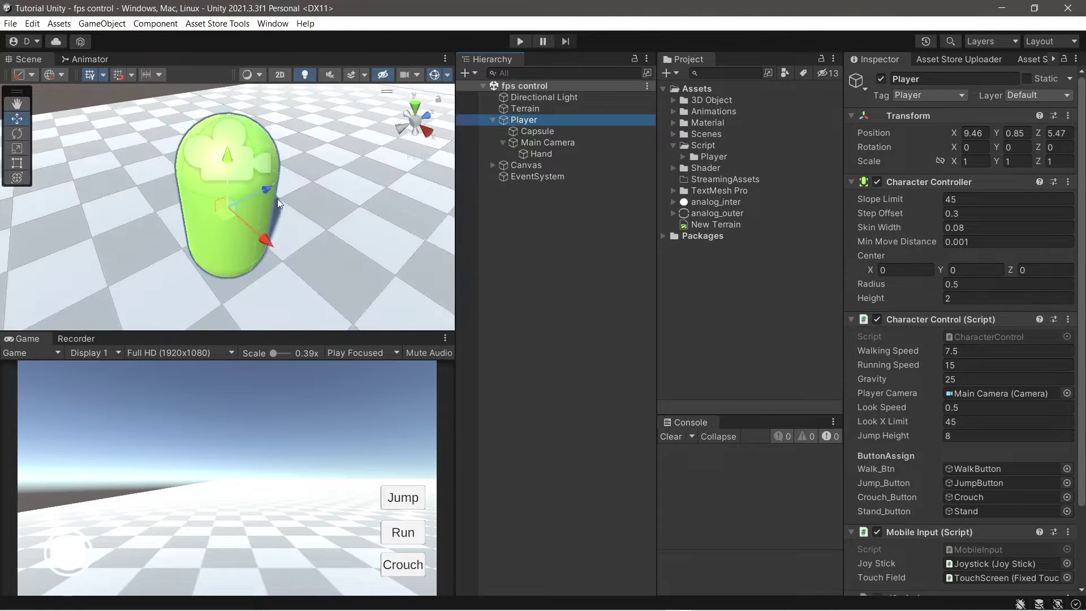
pyautogui.keyDown('alt'); pyautogui.moveTo(277, 199); pyautogui.dragTo(362, 150); pyautogui.keyUp('alt')
# - Create a new 3D cube named Table
pyautogui.click(546, 256)
pyautogui.rightClick(545, 256)
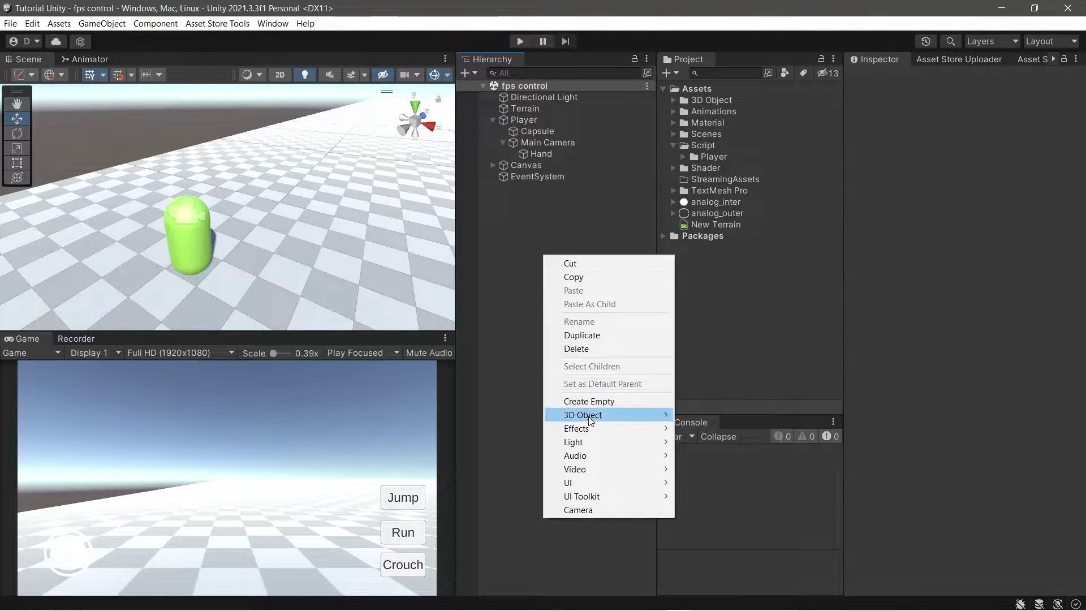
pyautogui.moveTo(589, 414)
pyautogui.click(707, 415)
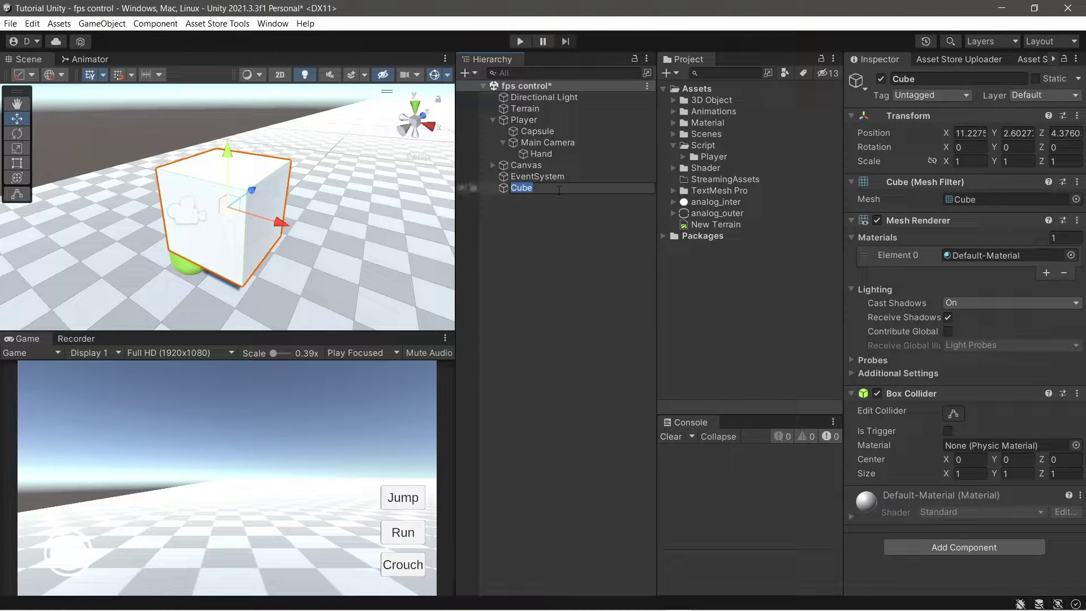
pyautogui.write('Tabl')
pyautogui.press('Return')
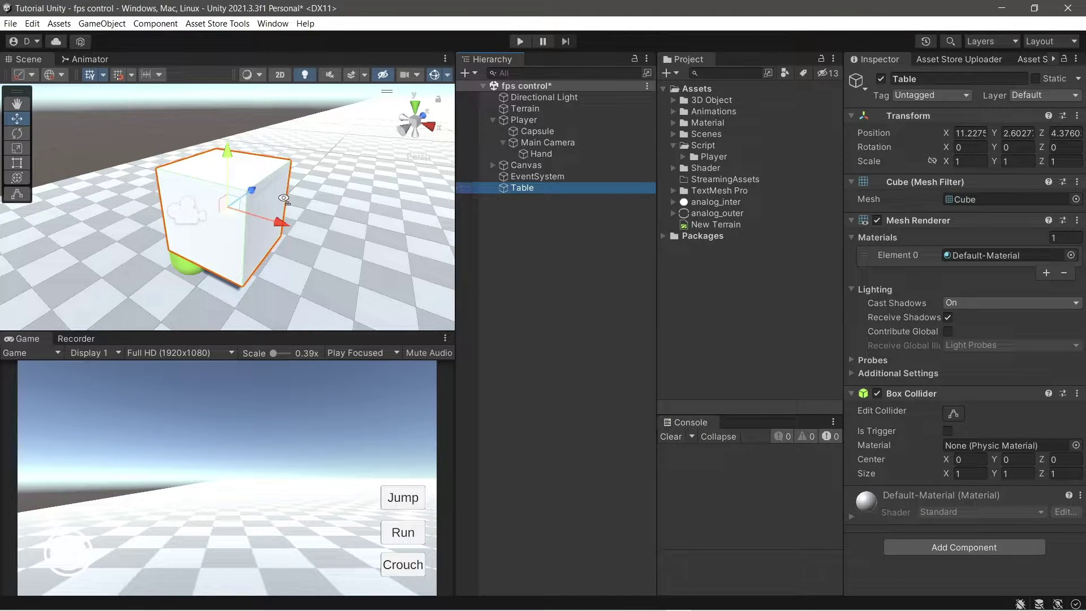
# - Place the Table in front of the player near the ground, scaled to about 4.9 by 3.6, and save
pyautogui.moveTo(283, 198)
pyautogui.keyDown('alt'); pyautogui.mouseDown()
pyautogui.moveTo(186, 195)
pyautogui.moveTo(529, 181)
pyautogui.mouseUp(); pyautogui.keyUp('alt')
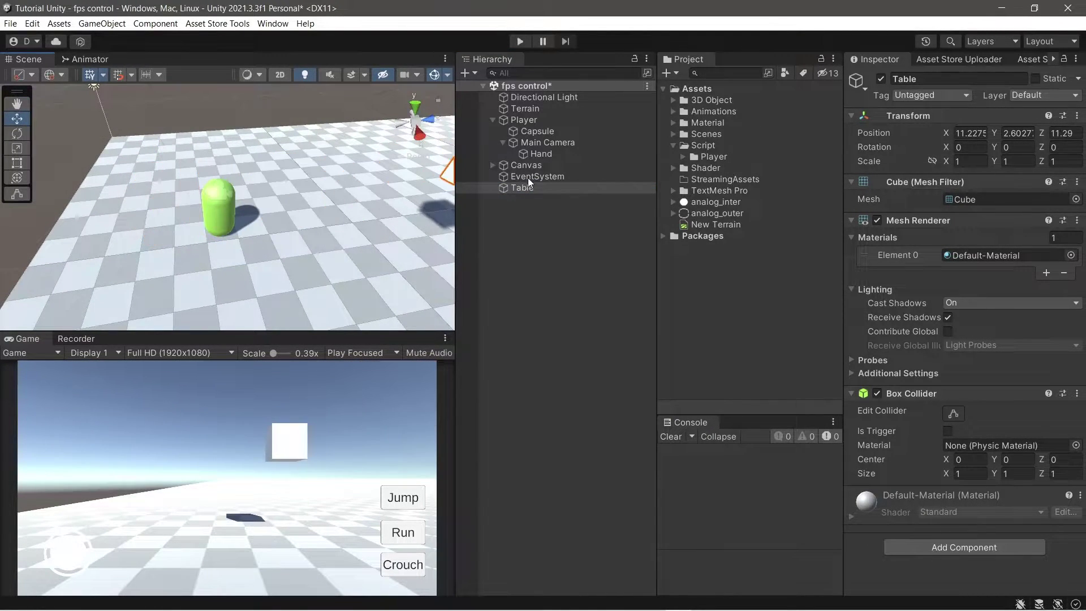
pyautogui.moveTo(255, 186)
pyautogui.keyDown('alt'); pyautogui.mouseDown()
pyautogui.moveTo(345, 117)
pyautogui.moveTo(329, 181)
pyautogui.mouseUp(); pyautogui.keyUp('alt')
pyautogui.press('r')
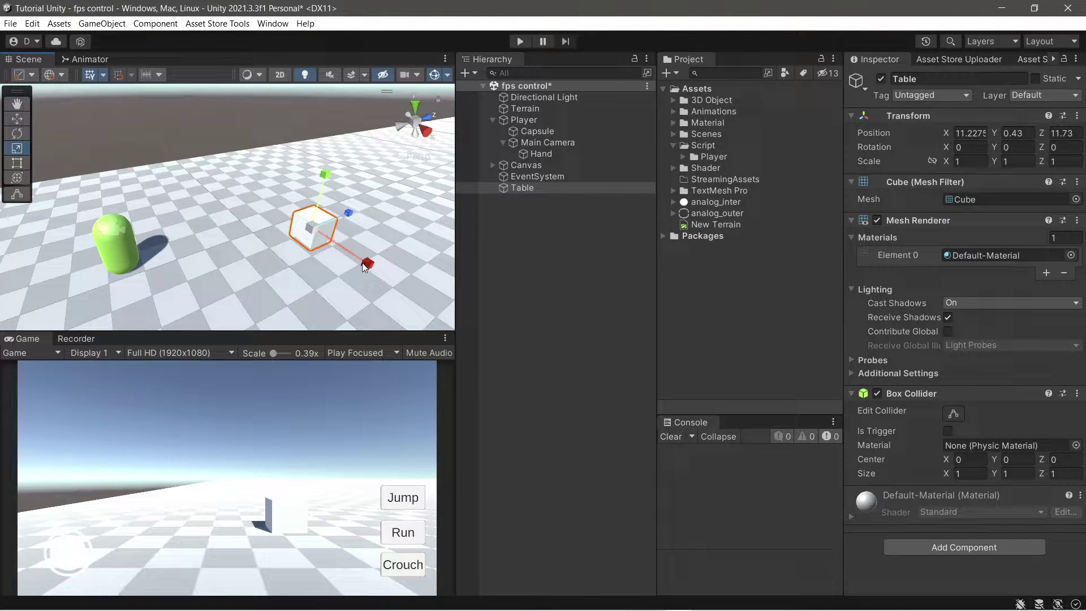
pyautogui.moveTo(361, 263); pyautogui.dragTo(480, 332)
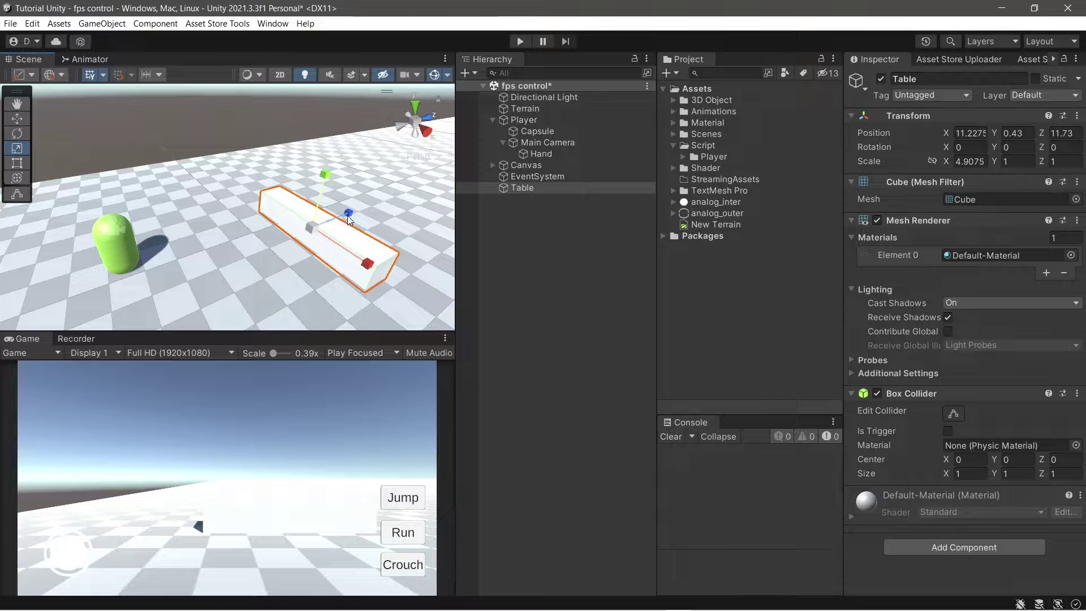
pyautogui.moveTo(347, 215); pyautogui.dragTo(439, 178)
pyautogui.hotkey('ctrl', 's')
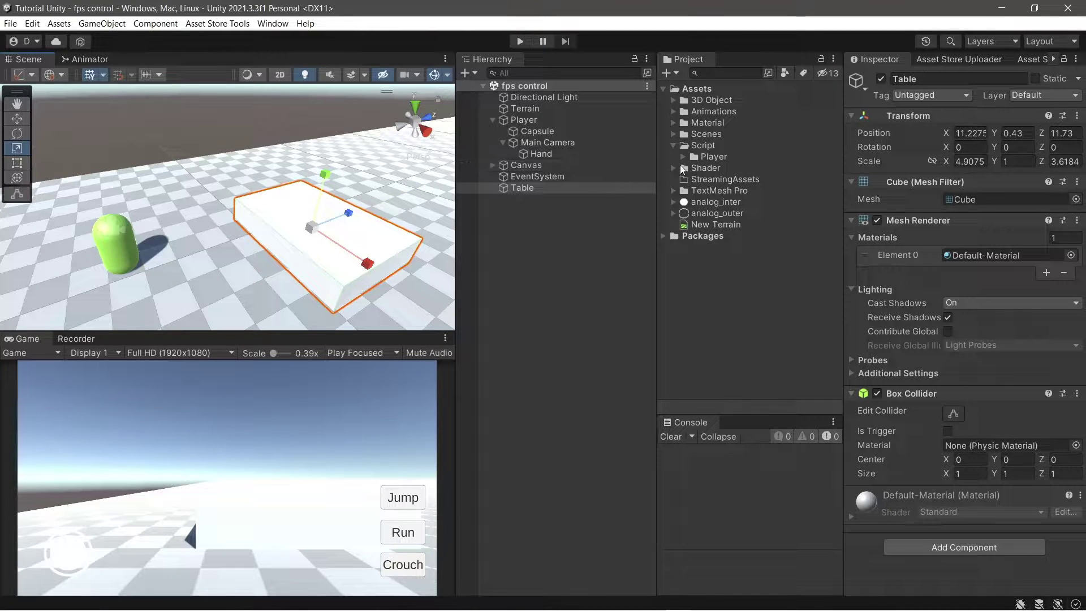
# - Apply the Blue material to the Table and save the scene
pyautogui.click(673, 123)
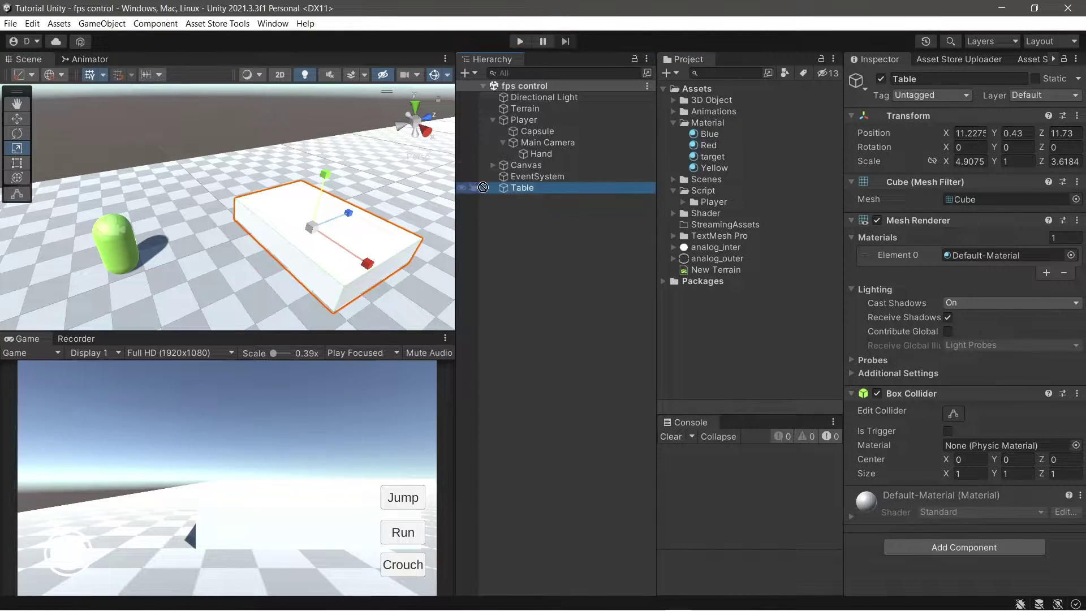
pyautogui.moveTo(709, 134); pyautogui.dragTo(522, 187)
pyautogui.click(575, 260)
pyautogui.hotkey('ctrl', 's')
# - Create another 3D cube named Object
pyautogui.rightClick(540, 257)
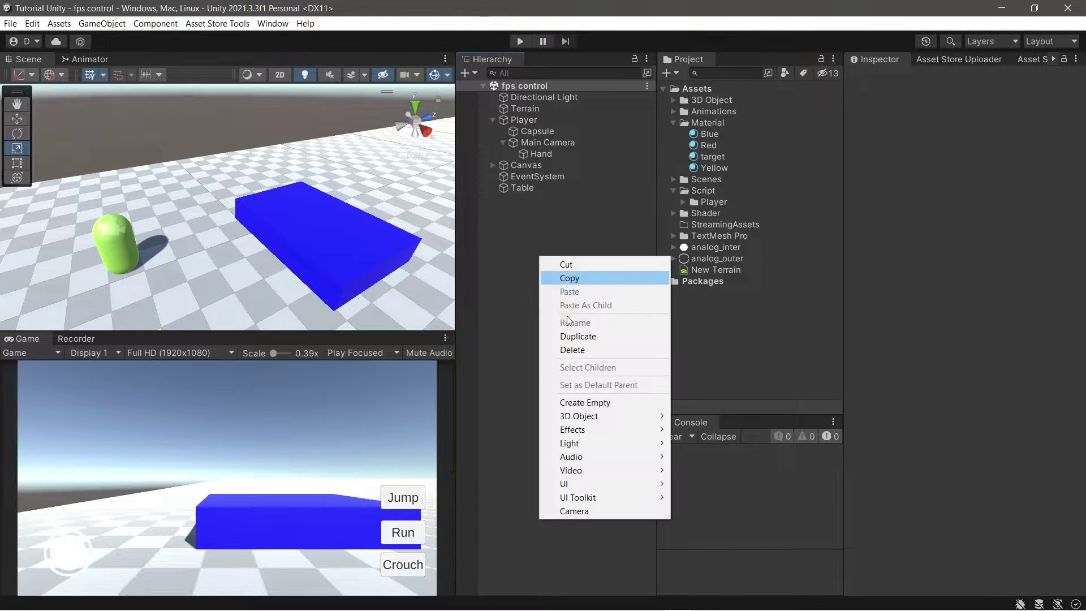
pyautogui.moveTo(588, 417)
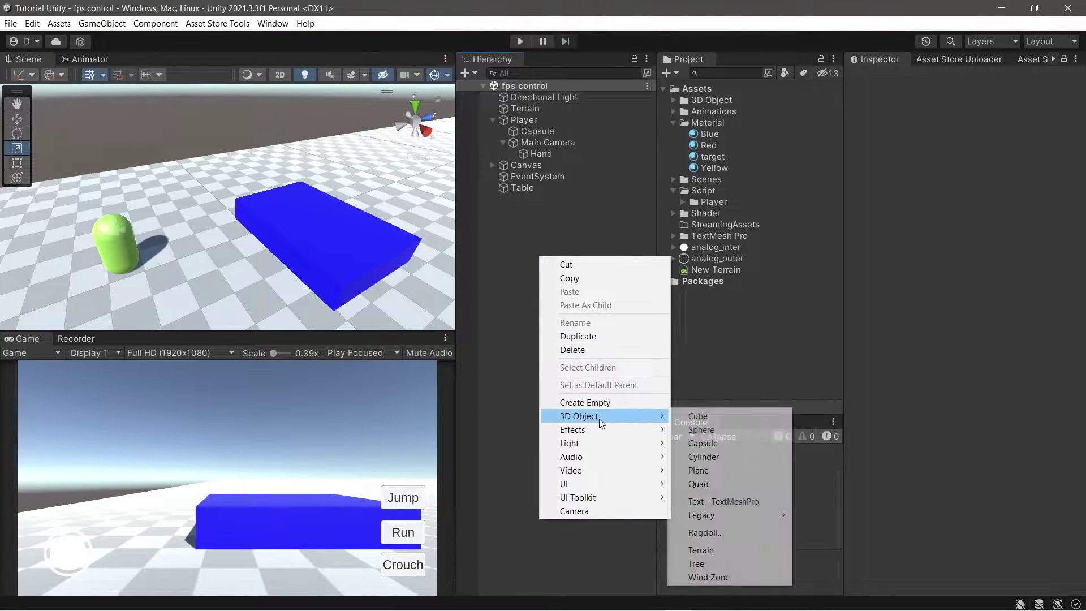
pyautogui.click(735, 415)
pyautogui.write('we')
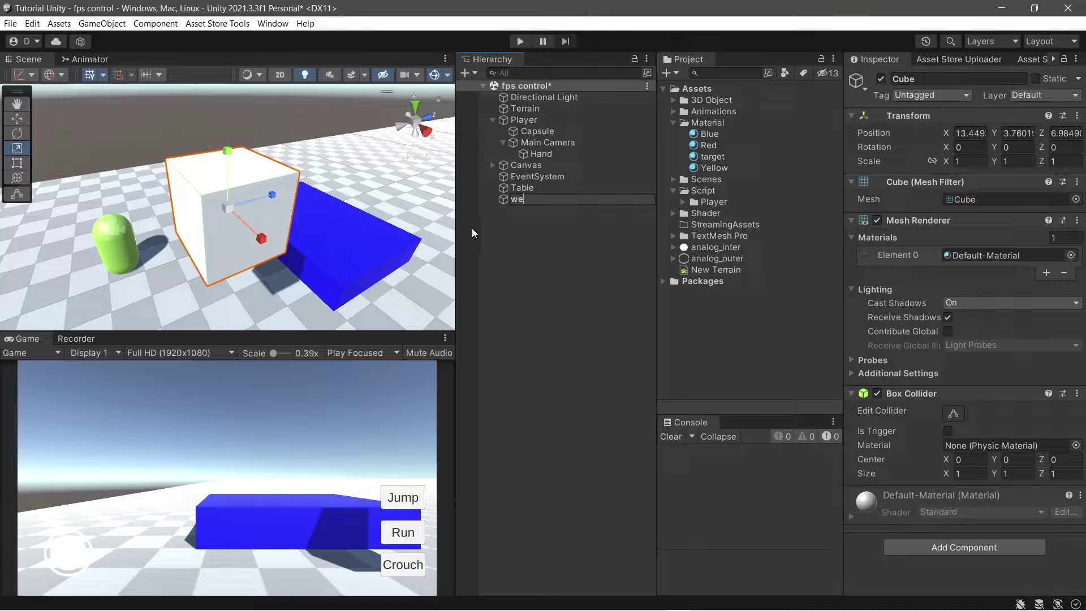
pyautogui.press('BackSpace')
pyautogui.press('BackSpace')
pyautogui.write('Objec')
pyautogui.write('t')
pyautogui.press('Return')
# - Shrink the Object cube to about 0.66, set it on the Table, and apply the Red material
pyautogui.press('w')
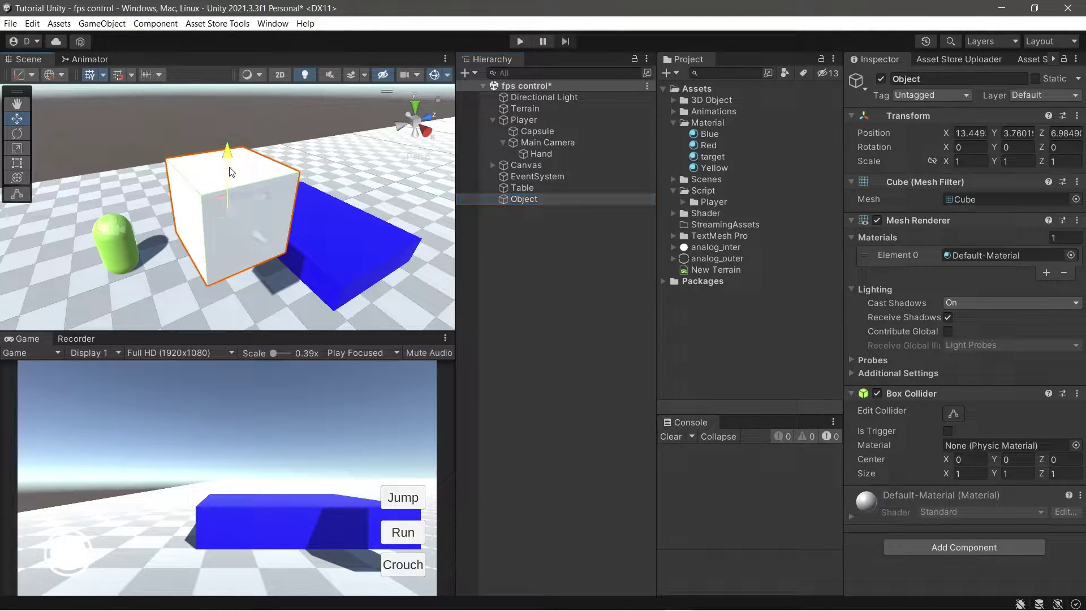
pyautogui.moveTo(236, 178)
pyautogui.mouseDown()
pyautogui.moveTo(244, 249)
pyautogui.moveTo(388, 221)
pyautogui.moveTo(349, 209)
pyautogui.mouseUp()
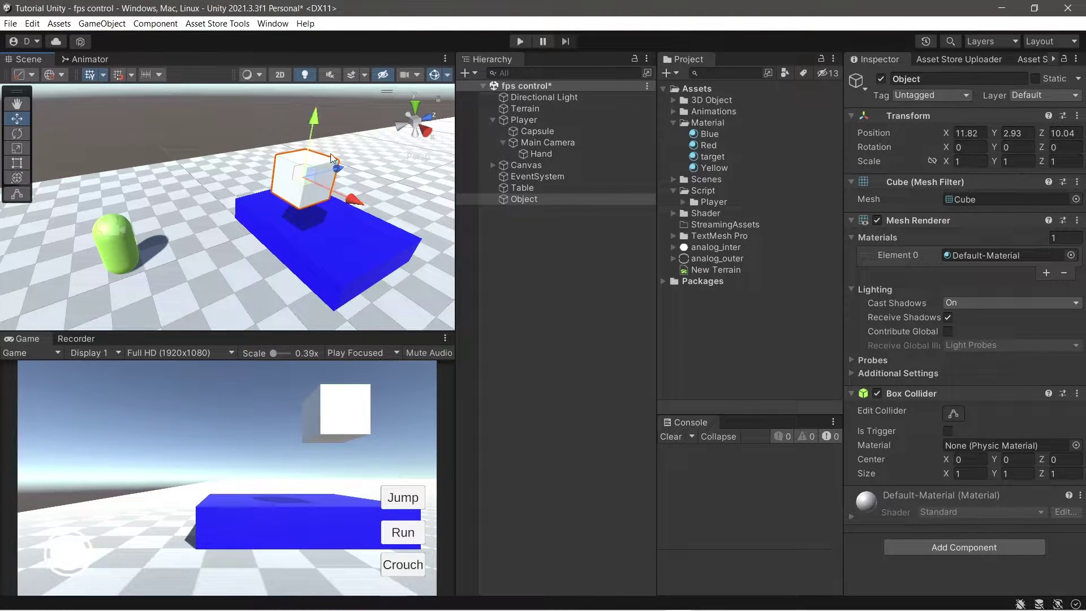
pyautogui.moveTo(314, 123)
pyautogui.mouseDown()
pyautogui.moveTo(305, 172)
pyautogui.moveTo(350, 207)
pyautogui.moveTo(330, 170)
pyautogui.mouseUp()
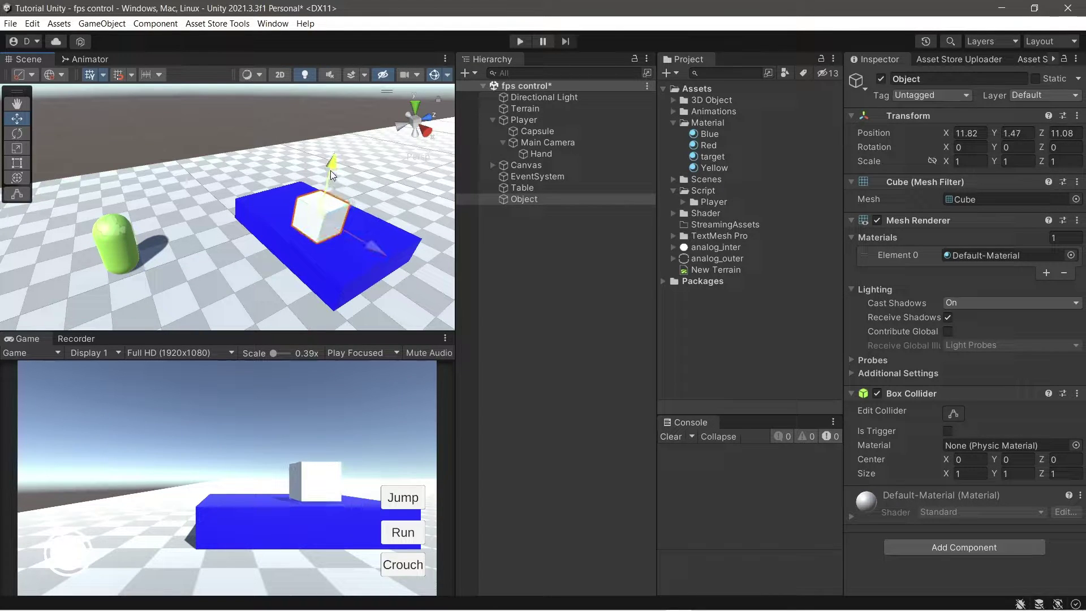
pyautogui.press('r')
pyautogui.moveTo(323, 208); pyautogui.dragTo(322, 239)
pyautogui.press('w')
pyautogui.moveTo(331, 168); pyautogui.dragTo(331, 171)
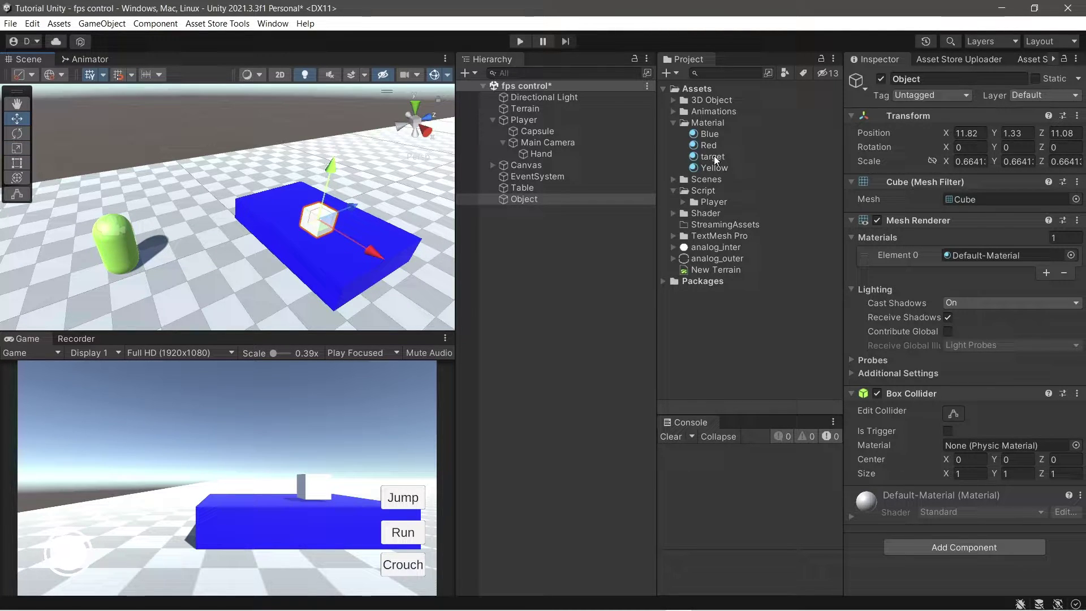
pyautogui.moveTo(715, 160)
pyautogui.mouseDown()
pyautogui.moveTo(536, 206)
pyautogui.moveTo(320, 221)
pyautogui.mouseUp()
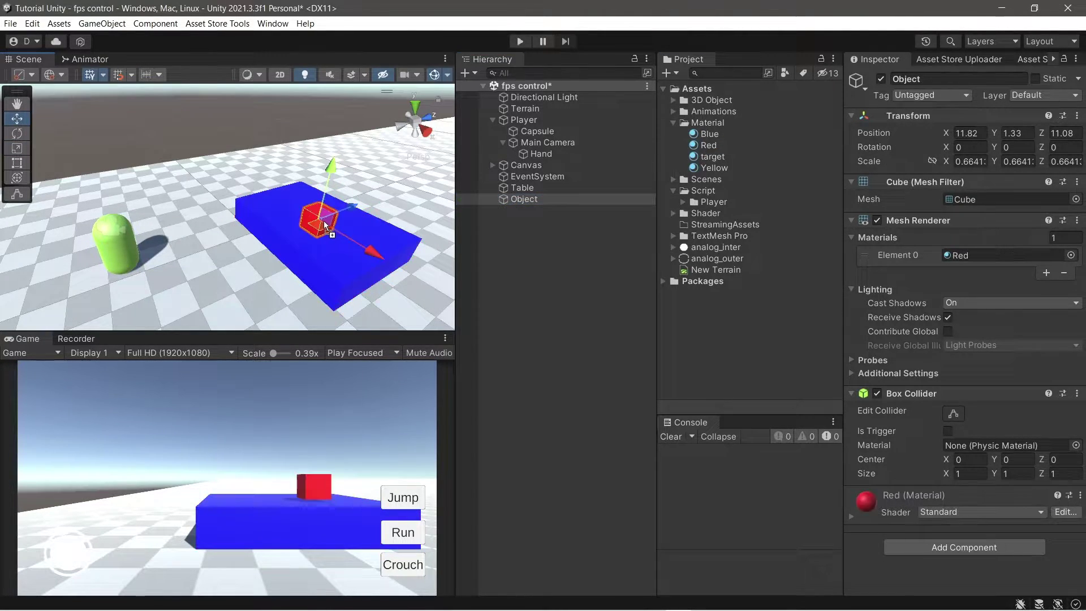
pyautogui.click(592, 272)
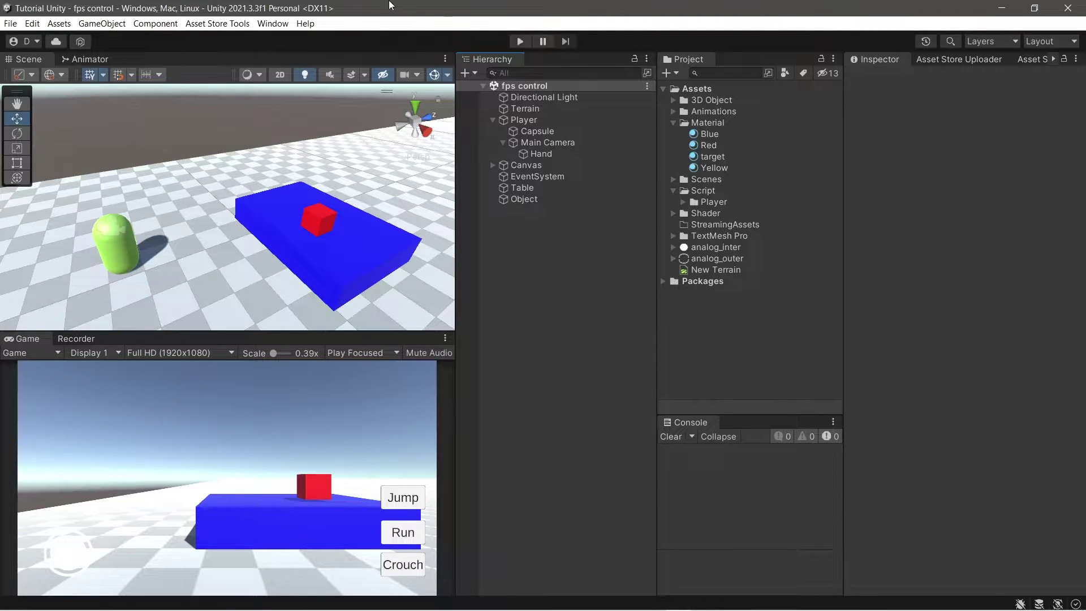
# - Add a Rigidbody with mass 25 to the red Object cube
pyautogui.click(519, 199)
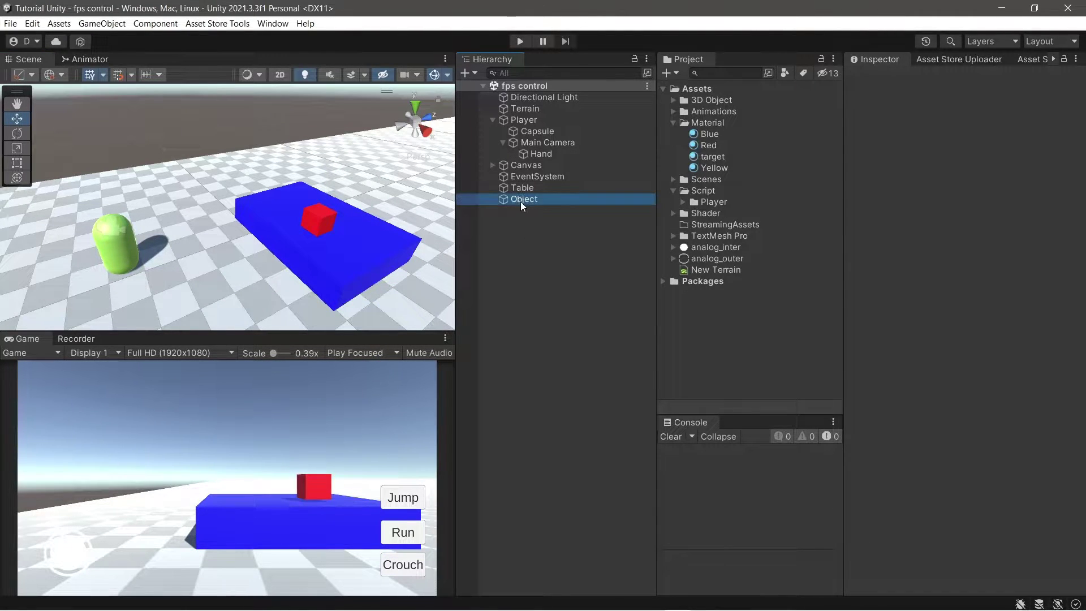
pyautogui.click(942, 555)
pyautogui.write('r')
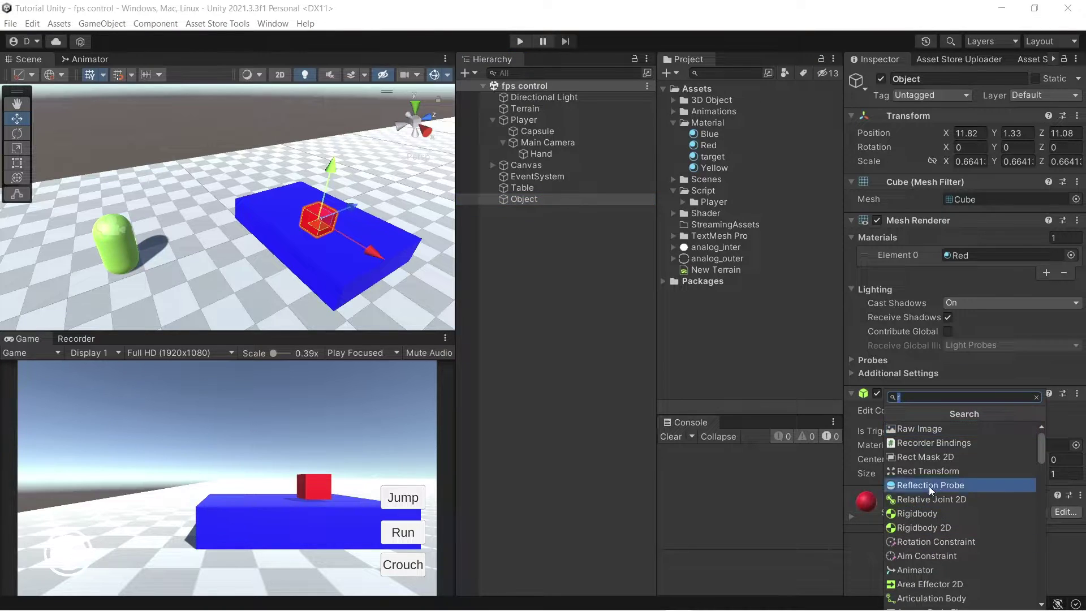
pyautogui.click(932, 510)
pyautogui.scroll(-3, 944, 488)
pyautogui.click(916, 424)
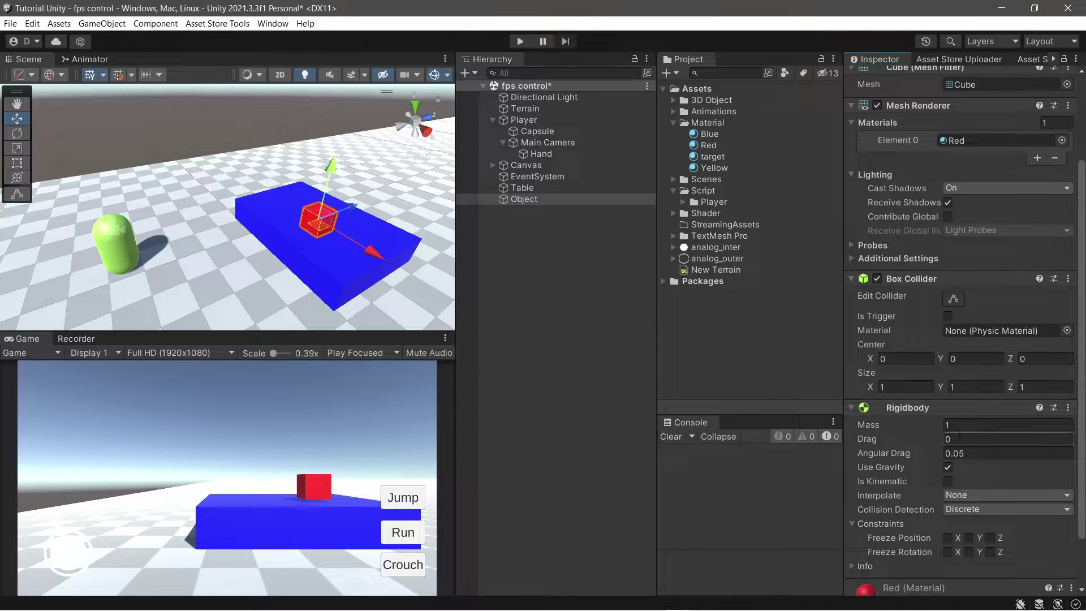
pyautogui.write('25')
pyautogui.scroll(-2, 996, 429)
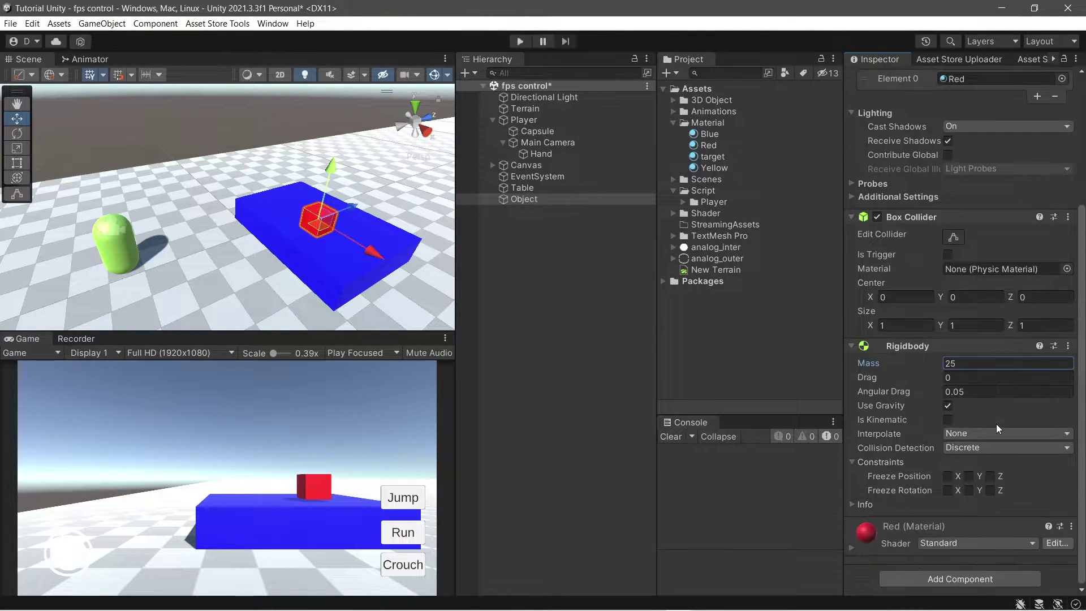
pyautogui.click(523, 308)
# - Create a C# script named CarryObject in the Script folder
pyautogui.rightClick(698, 190)
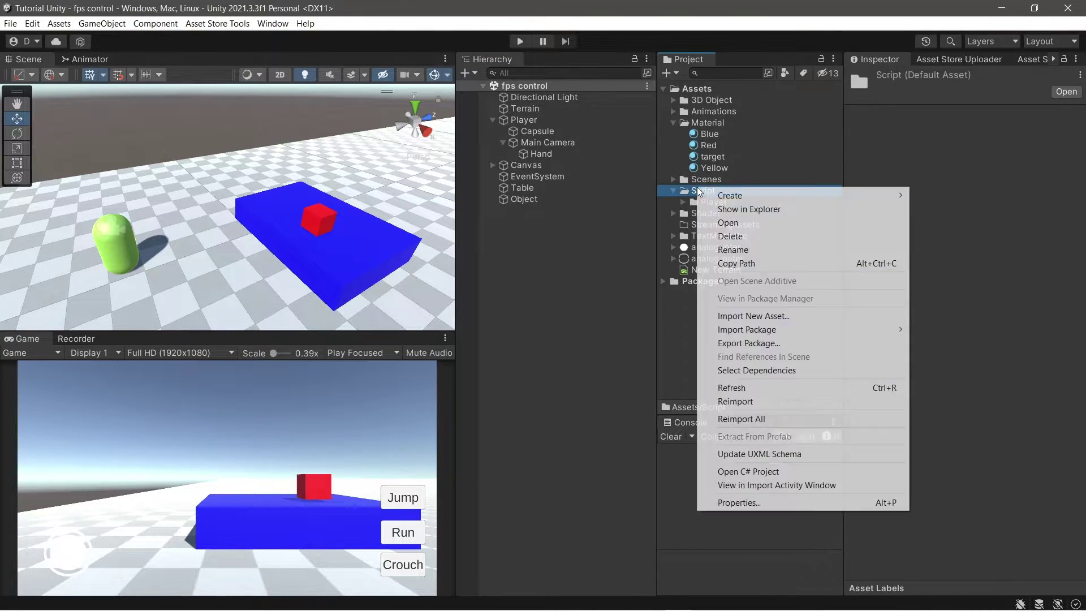
pyautogui.moveTo(769, 198)
pyautogui.click(938, 78)
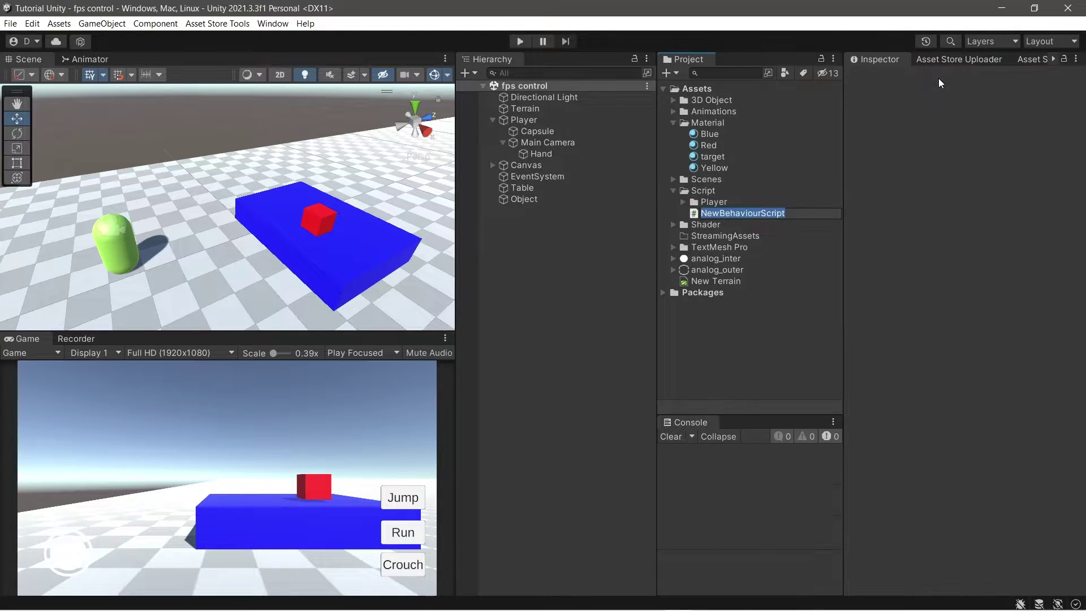
pyautogui.write('Carry')
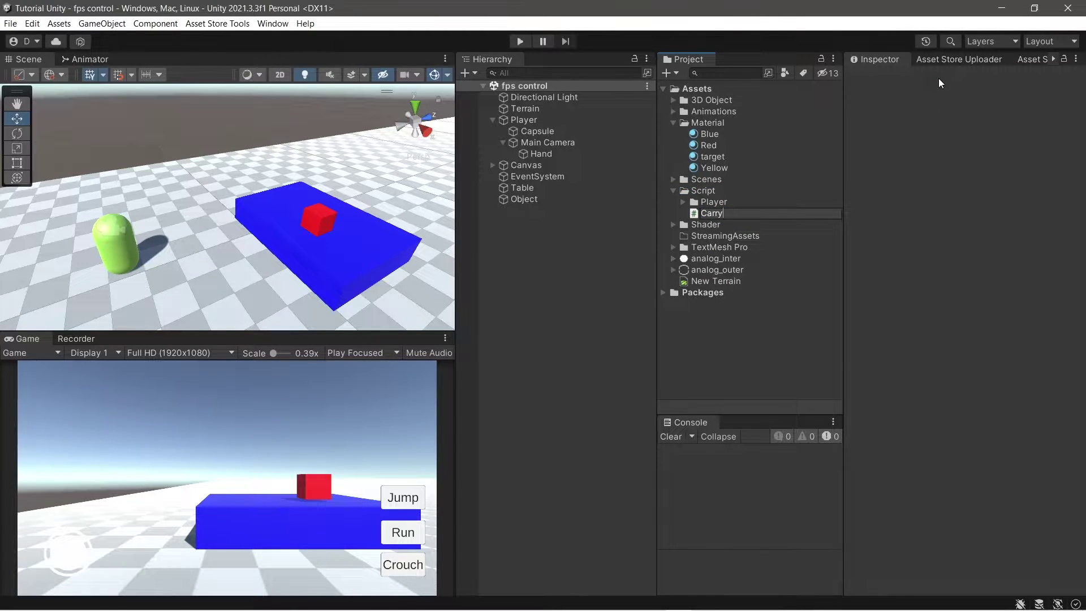
pyautogui.write('Object')
pyautogui.press('Return')
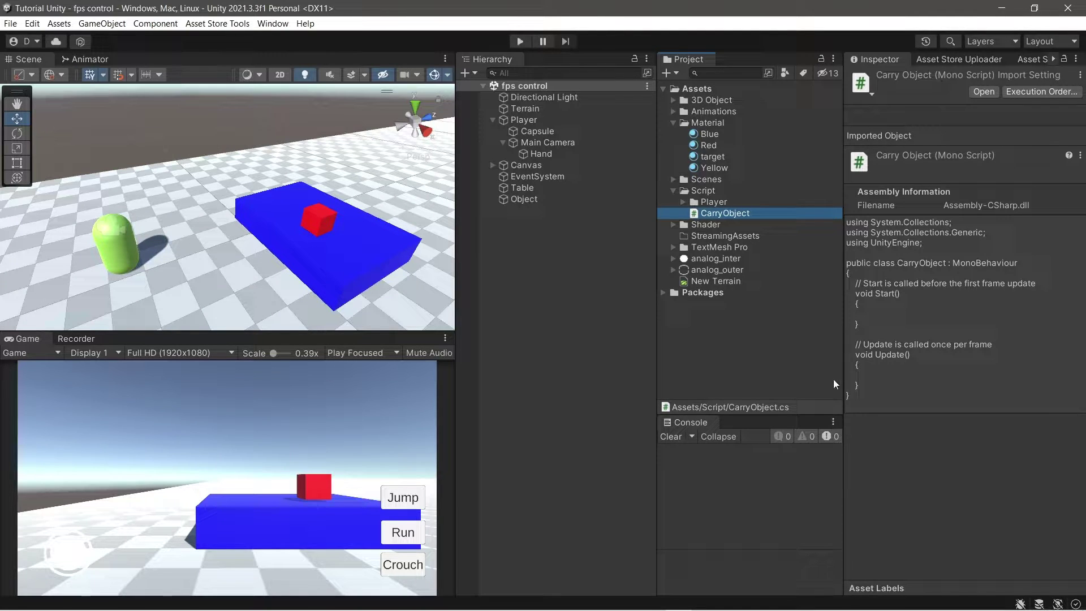
# - Replace CarryObject's default methods with pickAbleObj and public handPlayer Transform fields
pyautogui.doubleClick(724, 213)
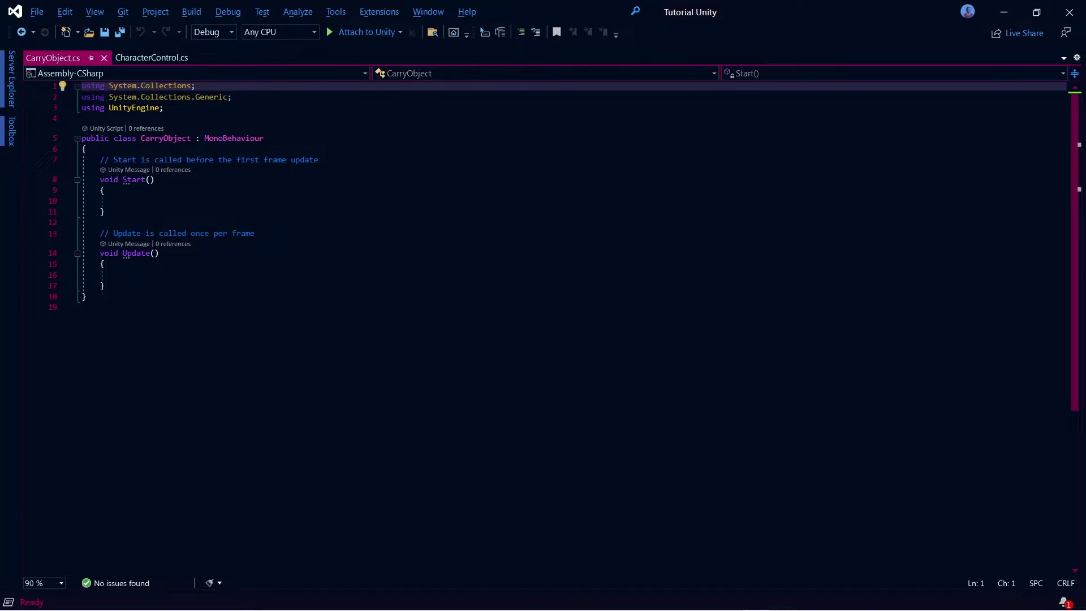
pyautogui.moveTo(84, 160); pyautogui.dragTo(105, 286)
pyautogui.press('BackSpace')
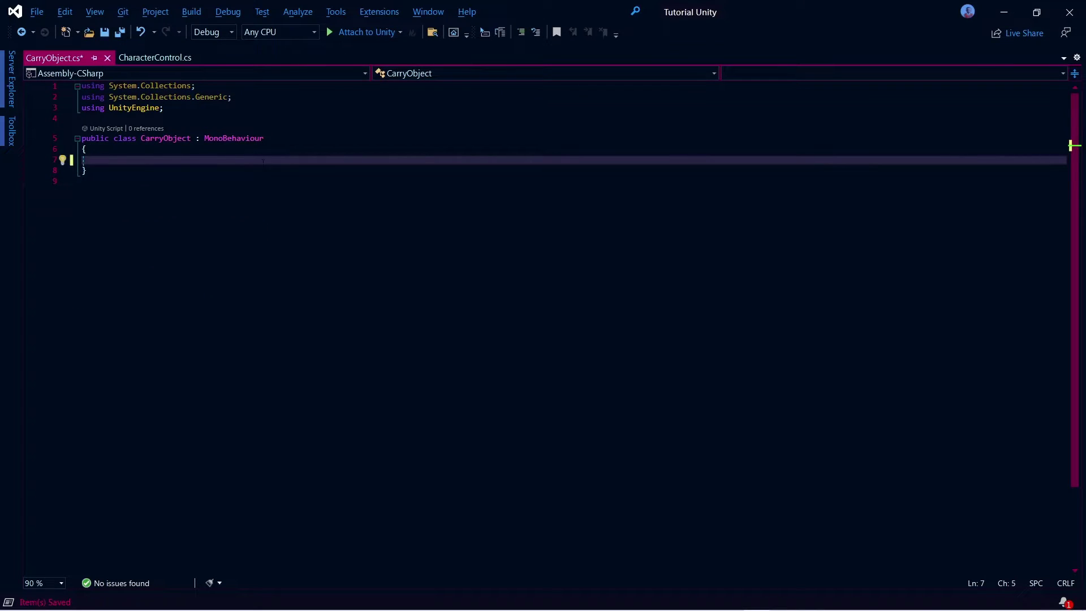
pyautogui.write('publicGameObject pickAbleObj')
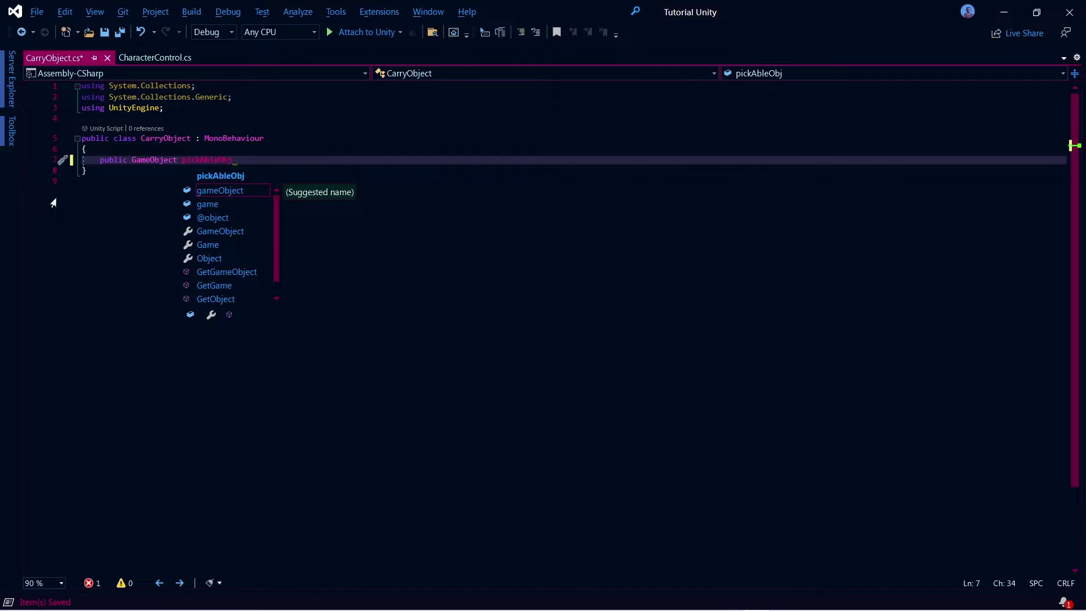
pyautogui.write(';')
pyautogui.press('Return')
pyautogui.write('public Transform handPLayer;')
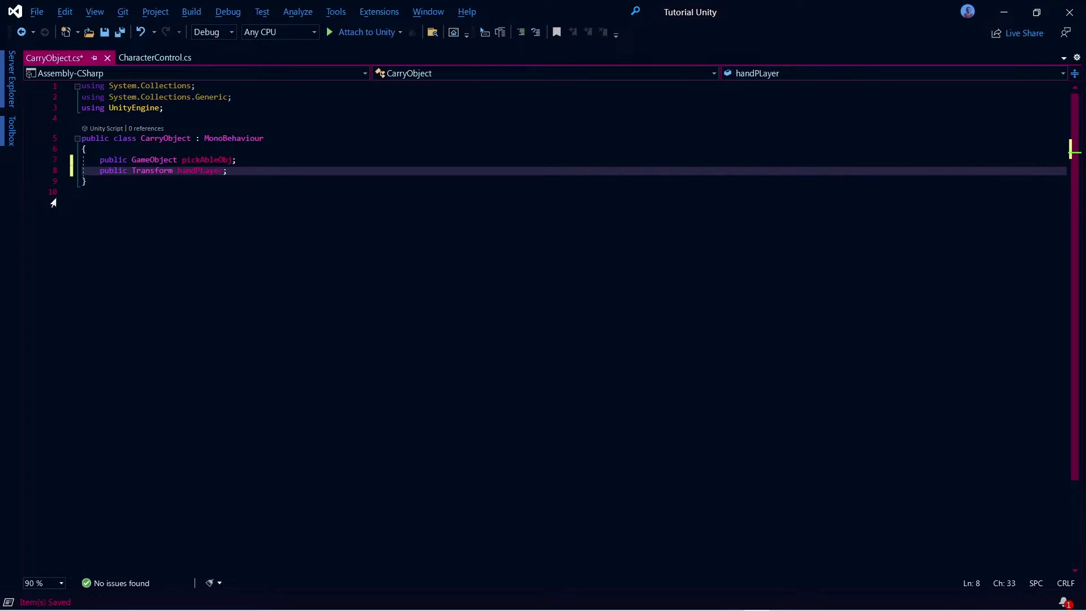
pyautogui.press('BackSpace')
pyautogui.press('BackSpace')
pyautogui.press('BackSpace')
pyautogui.write('Player;')
# - Declare public Camera, pickUpButton and dropButton fields
pyautogui.press('Return')
pyautogui.press('Return')
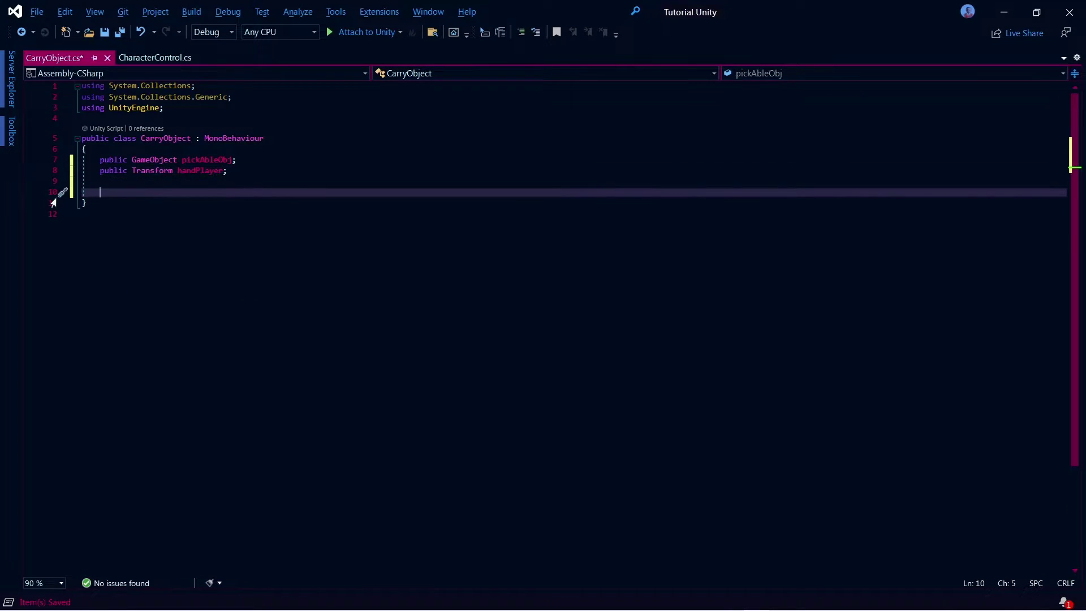
pyautogui.write('public float range = 2f;')
pyautogui.press('Return')
pyautogui.press('Return')
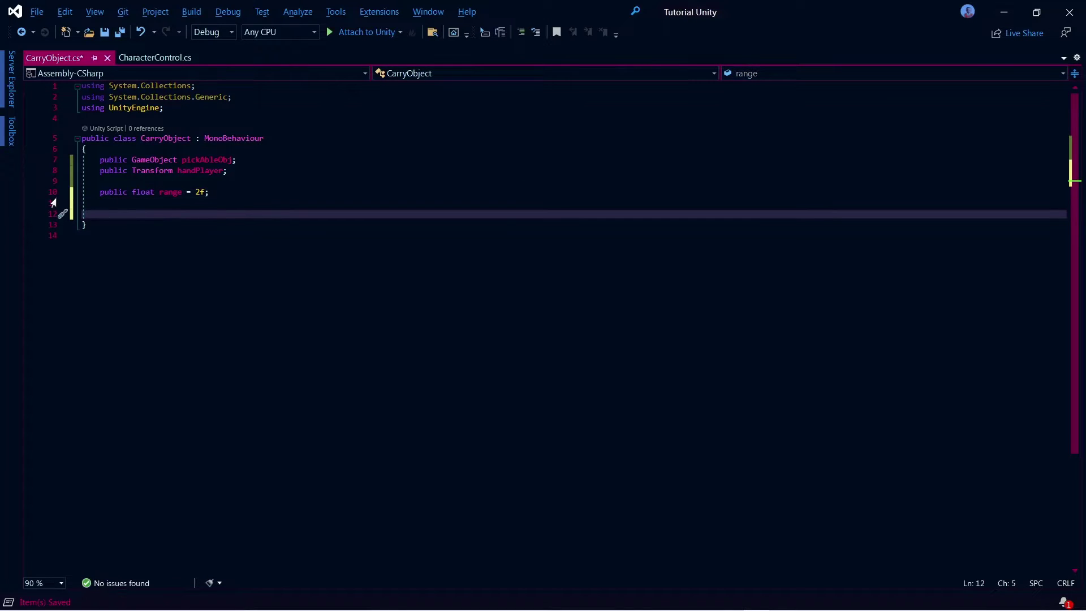
pyautogui.write('public Camera Camera;')
pyautogui.press('Return')
pyautogui.press('Return')
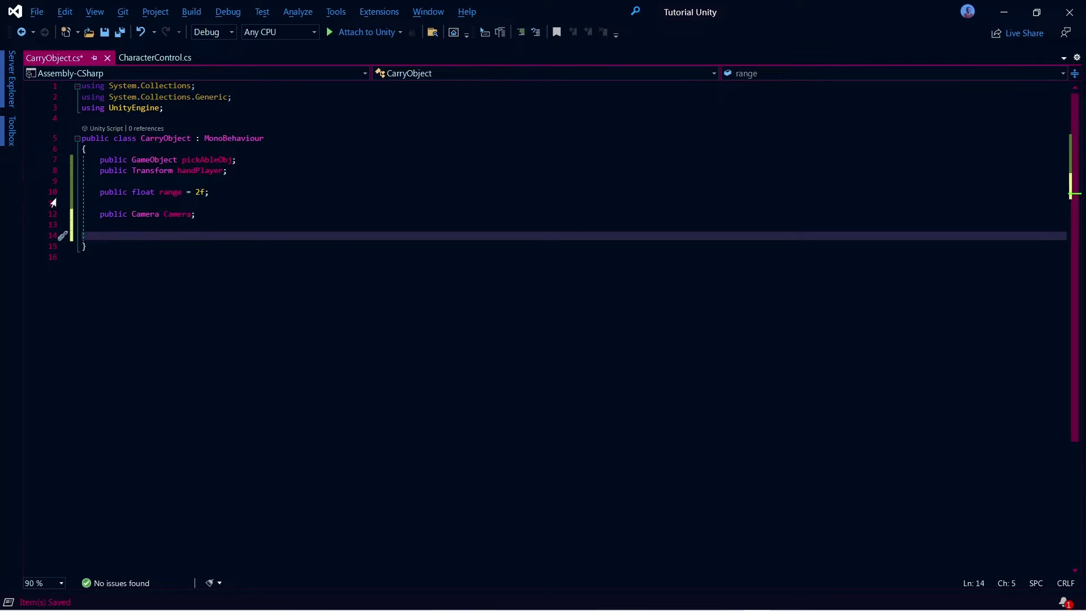
pyautogui.write('public GameObject pickUpButton;')
pyautogui.press('Return')
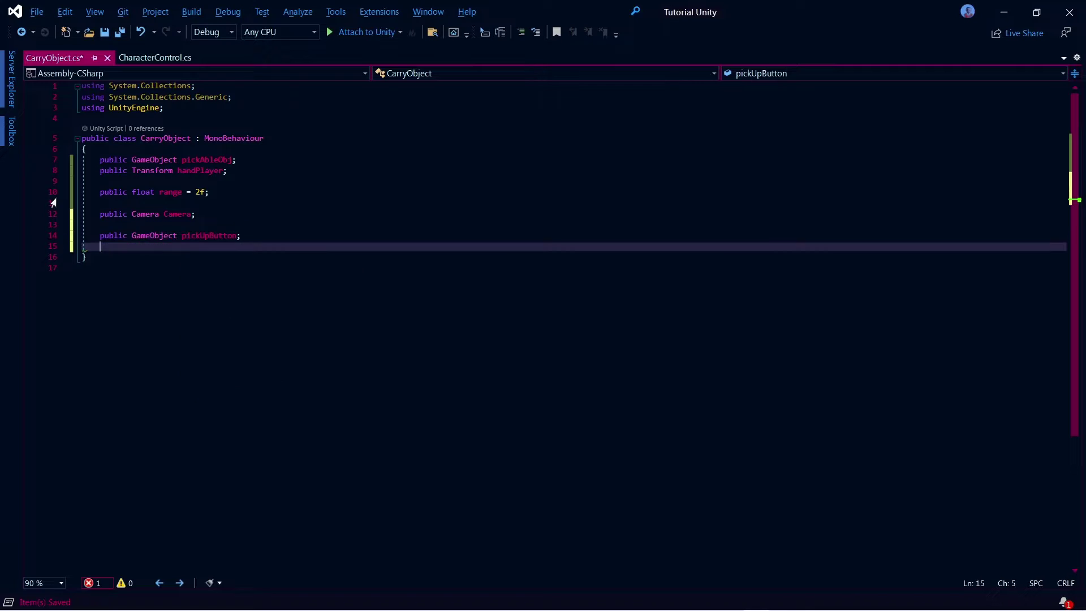
pyautogui.write('public GameObject dropButton;')
pyautogui.press('Return')
pyautogui.press('Return')
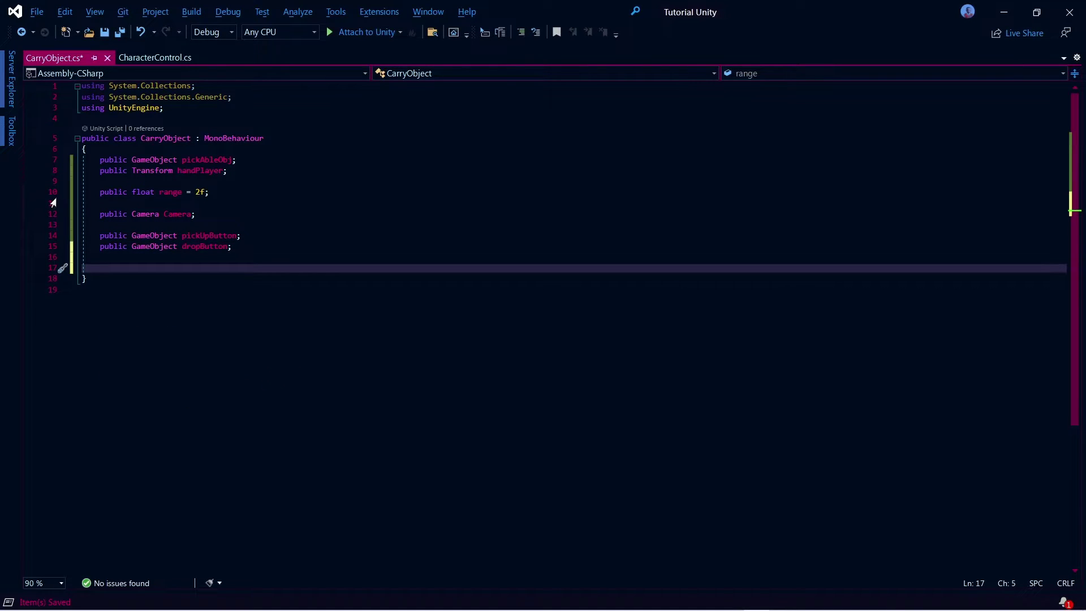
# - Add an empty private void Update() method
pyautogui.write('private void Update()')
pyautogui.press('Return')
pyautogui.write('{')
pyautogui.press('Return')
pyautogui.press('Down')
pyautogui.press('Return')
pyautogui.press('Return')
# - Declare a public StartPickUpObject() method with a RaycastHit hit variable
pyautogui.write('star')
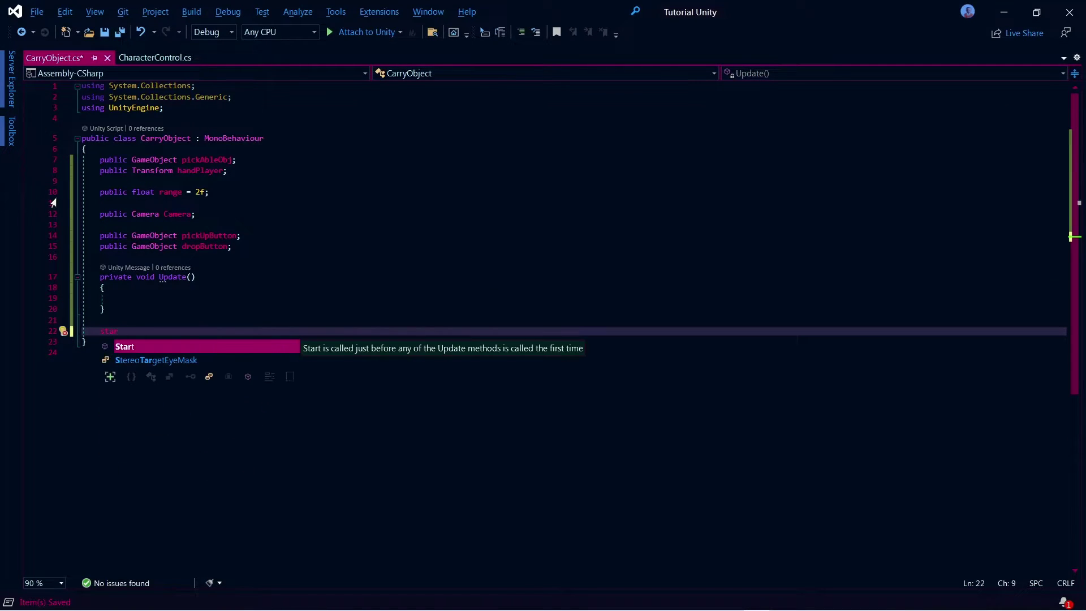
pyautogui.press('BackSpace')
pyautogui.press('BackSpace')
pyautogui.press('BackSpace')
pyautogui.write('public void S')
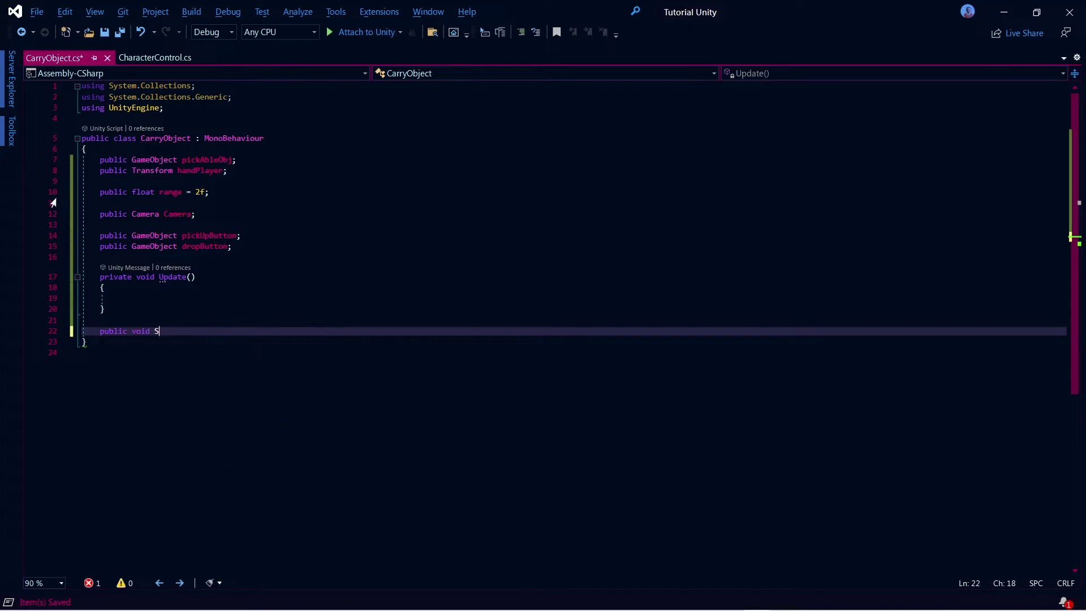
pyautogui.write('tartPickUpObject()')
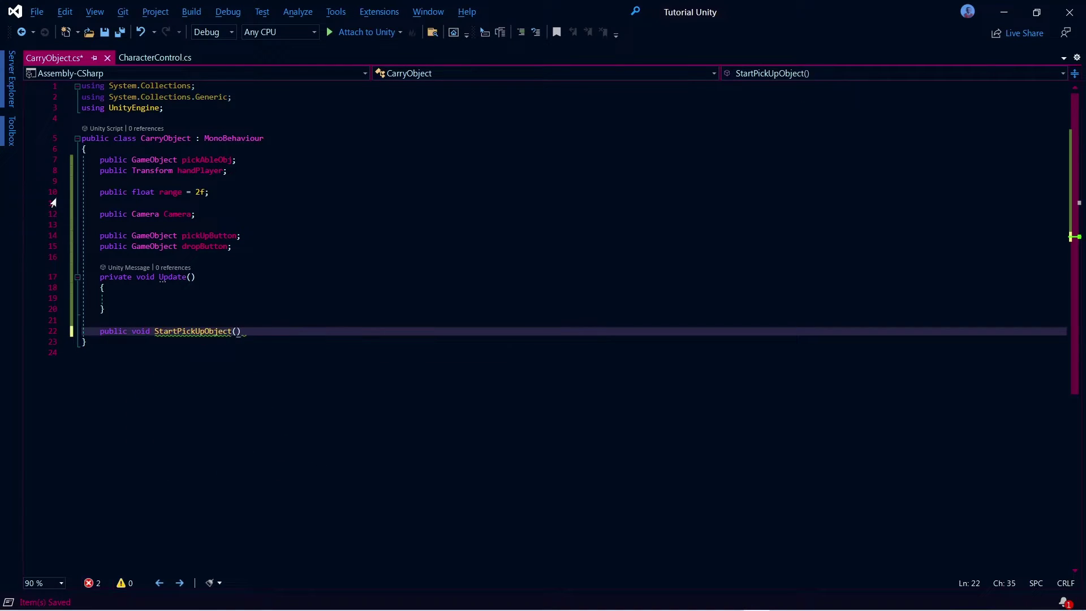
pyautogui.press('Return')
pyautogui.write('{')
pyautogui.press('Return')
pyautogui.hotkey('ctrl', 's')
pyautogui.write('R')
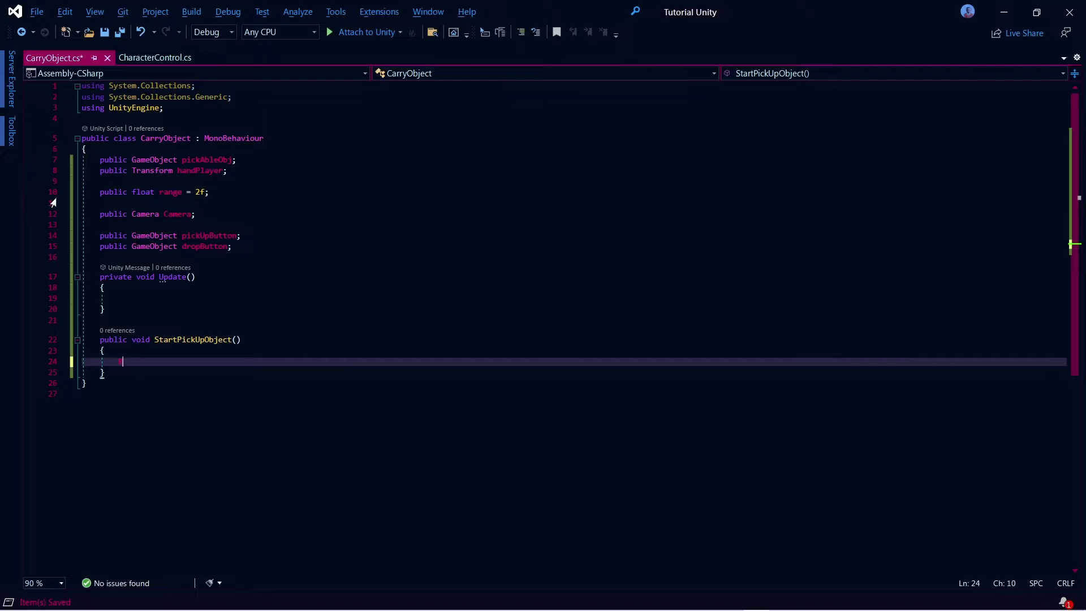
pyautogui.write('aycastHit hi')
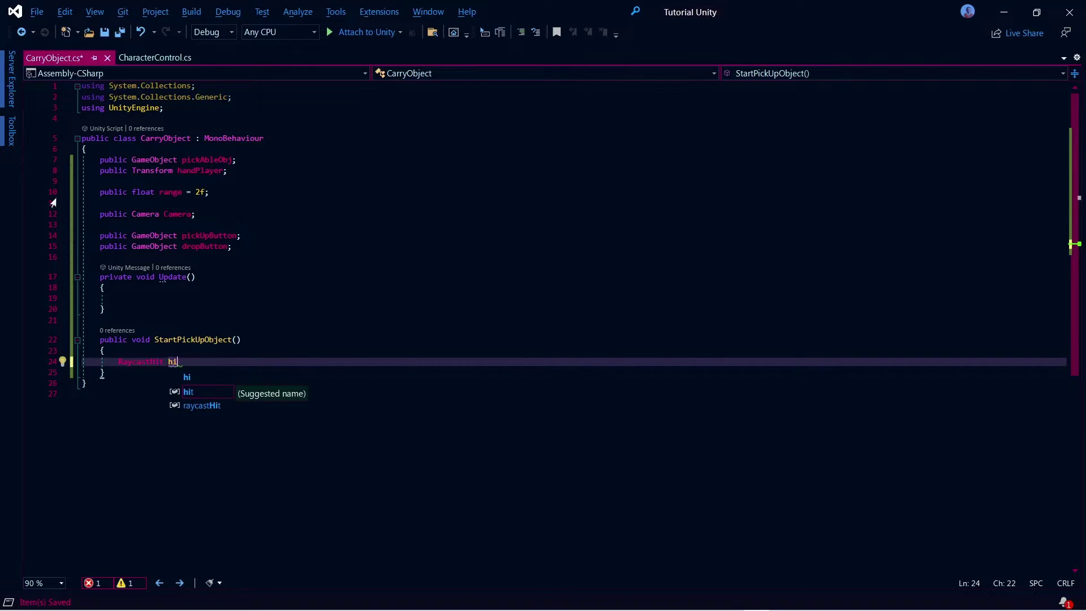
pyautogui.write('t;')
pyautogui.press('Return')
# - Raycast forward from the Camera within range and activate pickUpButton on a hit
pyautogui.write('if (Physics')
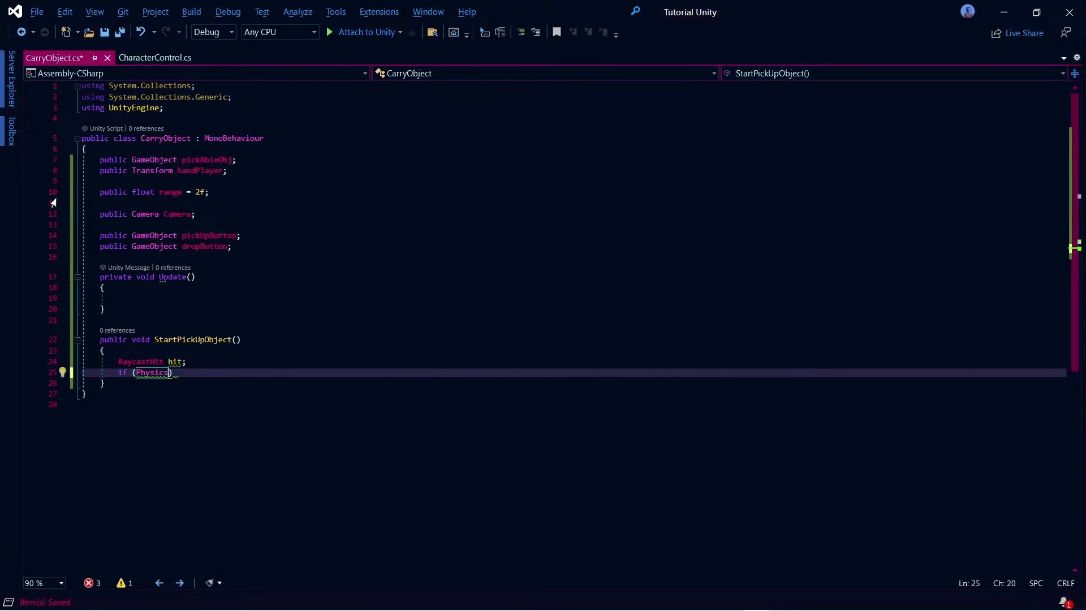
pyautogui.write('.Raycast(Camera.transform.position')
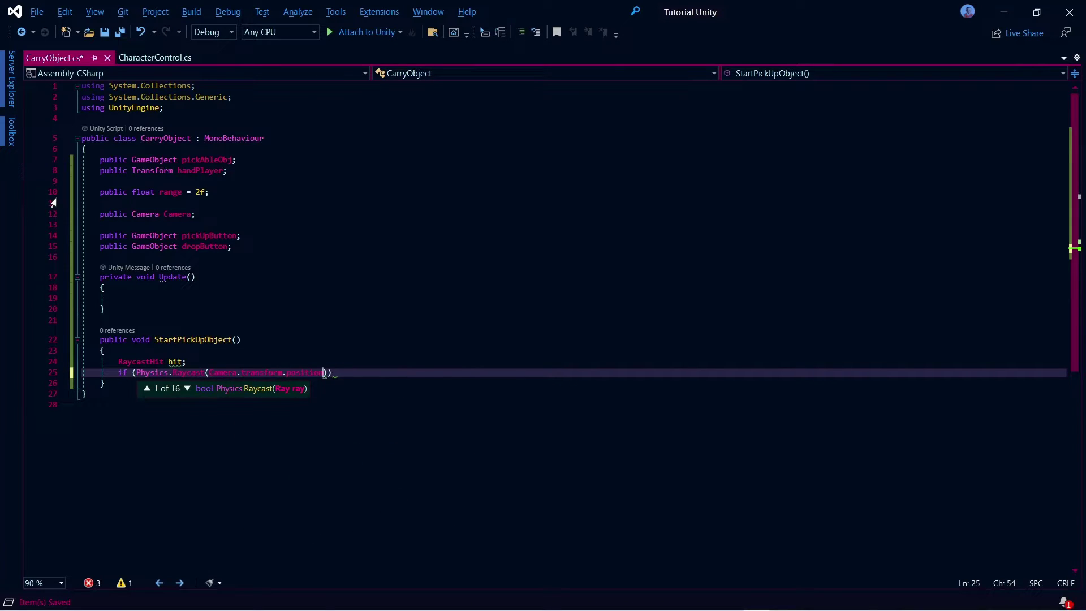
pyautogui.write(', Camera.transform.f')
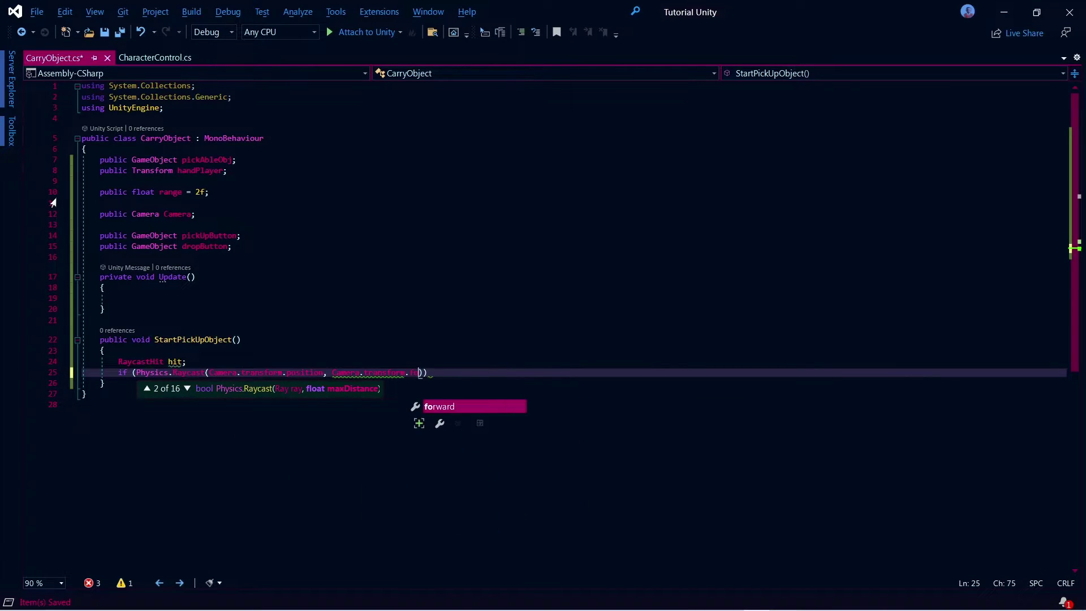
pyautogui.write('orward, out h')
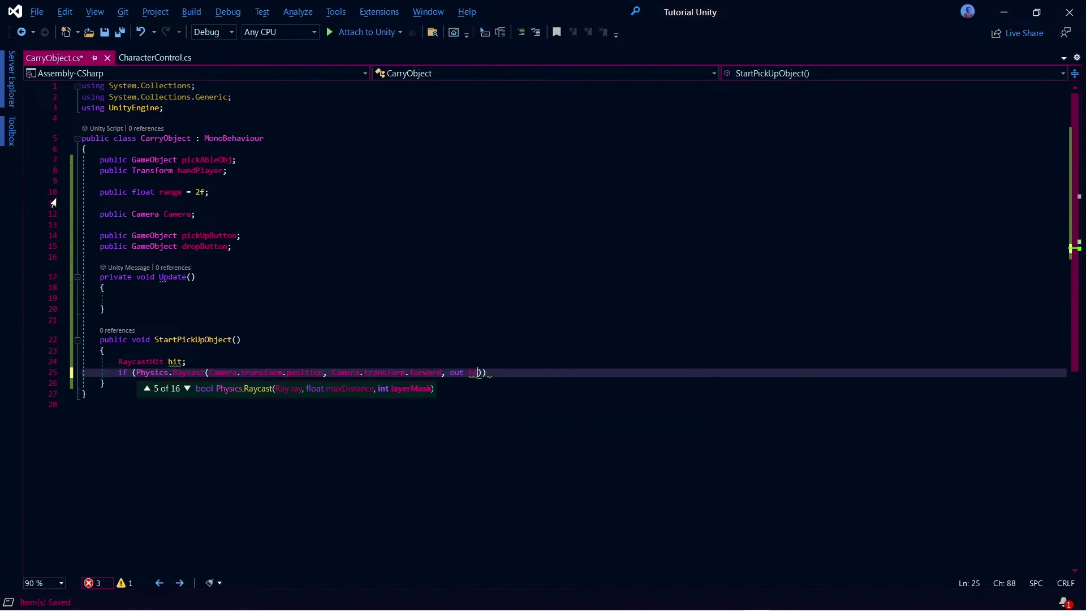
pyautogui.write('it, range')
pyautogui.press('End')
pyautogui.press('Return')
pyautogui.write('{')
pyautogui.press('Return')
pyautogui.write('pi')
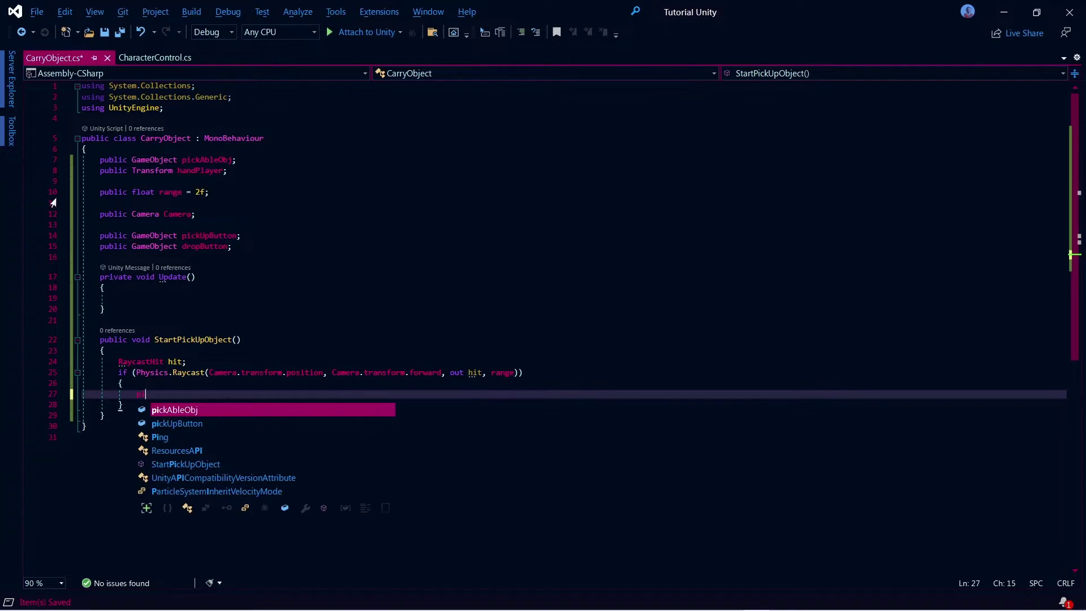
pyautogui.write('ckUpButton')
pyautogui.write('.SetActive(true);')
pyautogui.press('Down')
pyautogui.hotkey('ctrl', 's')
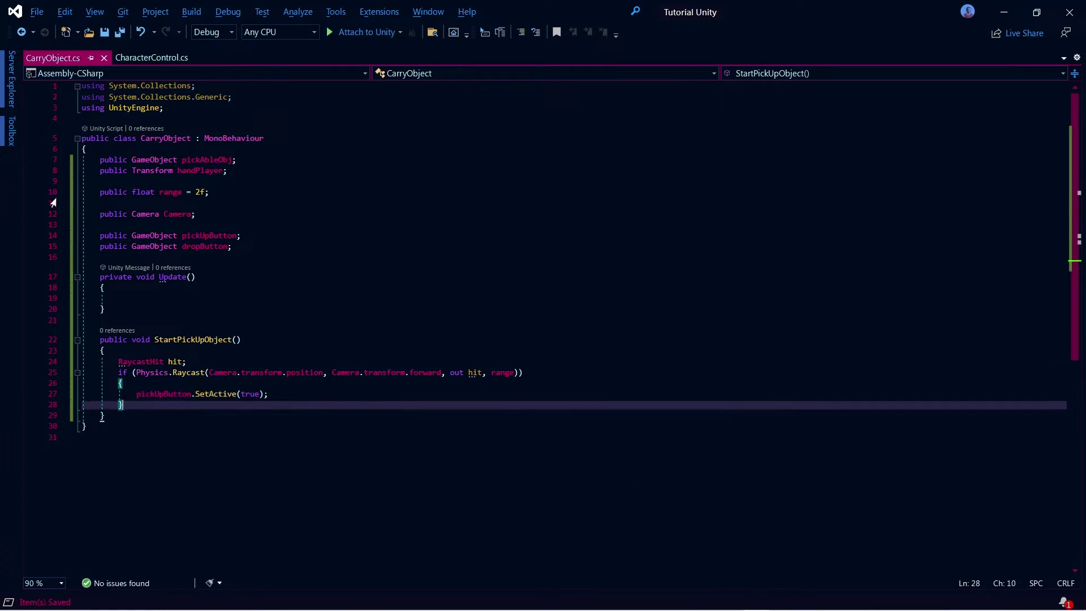
# - Add an else branch that deactivates pickUpButton, and save the script
pyautogui.press('Return')
pyautogui.write('else')
pyautogui.press('Return')
pyautogui.write('{pickUpButton.SetActive')
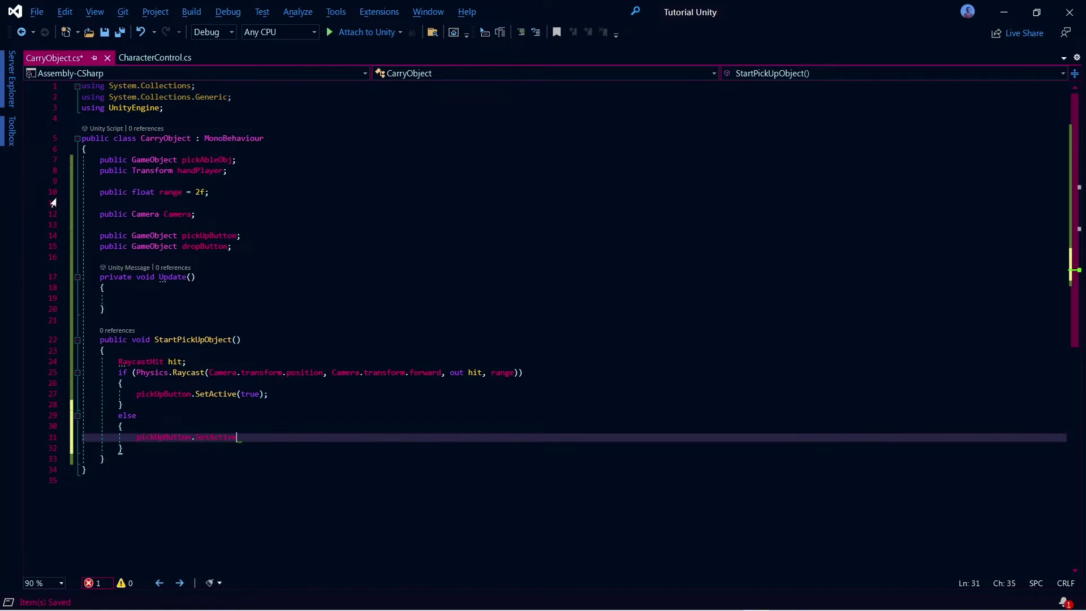
pyautogui.write('(false);')
pyautogui.press('Down')
pyautogui.hotkey('ctrl', 's')
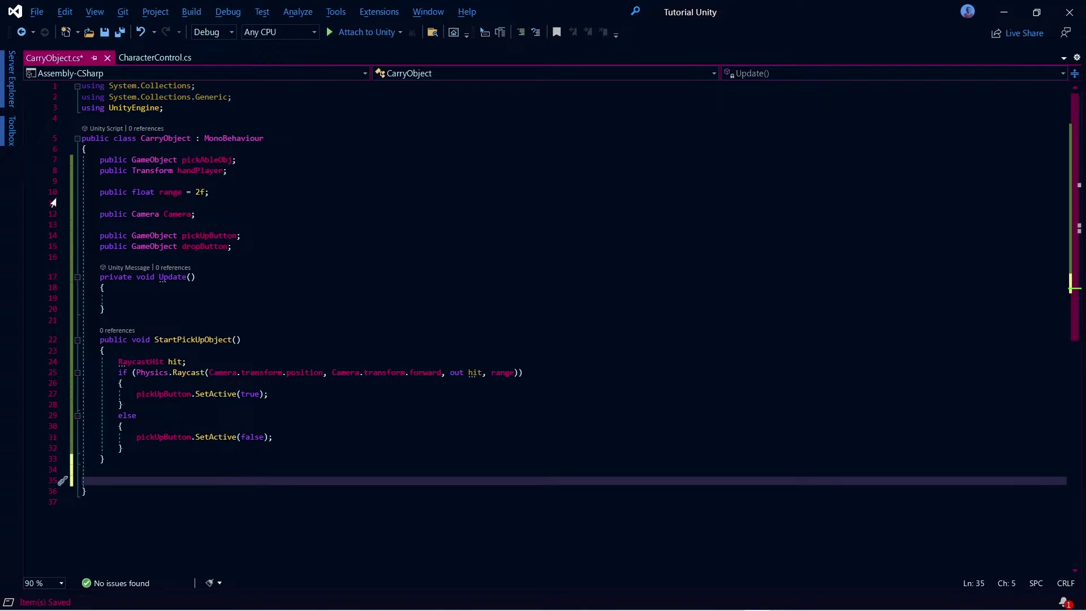
pyautogui.click(118, 298)
# - Call StartPickUpObject() in Update and begin a public PickUpObject() method below it
pyautogui.write('StartPickUpObject();')
pyautogui.click(144, 480)
pyautogui.write('public void')
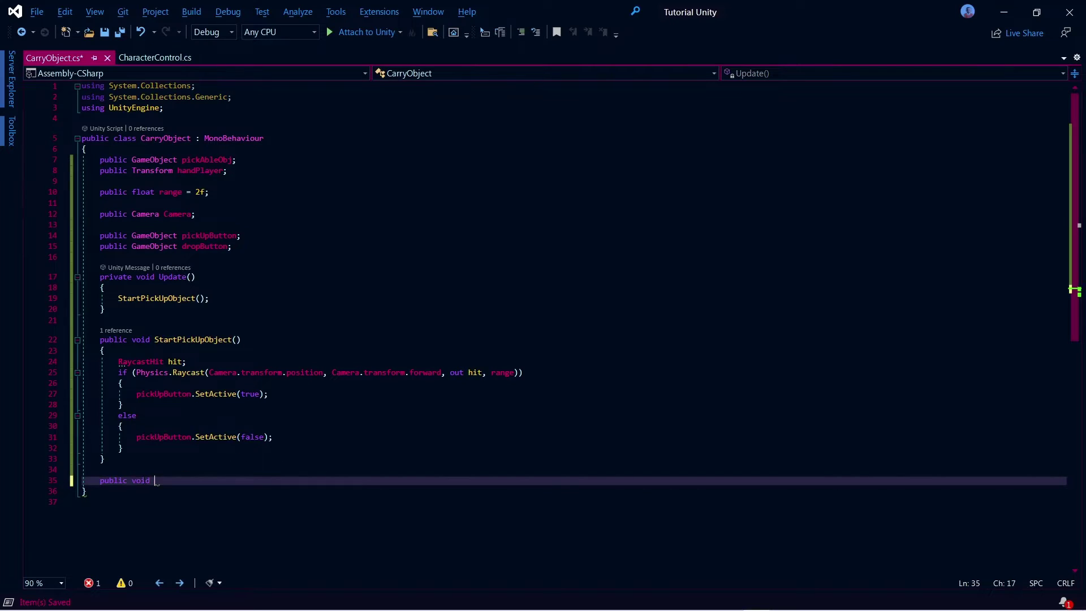
pyautogui.scroll(-4, 157, 481)
pyautogui.write('PickUpObject')
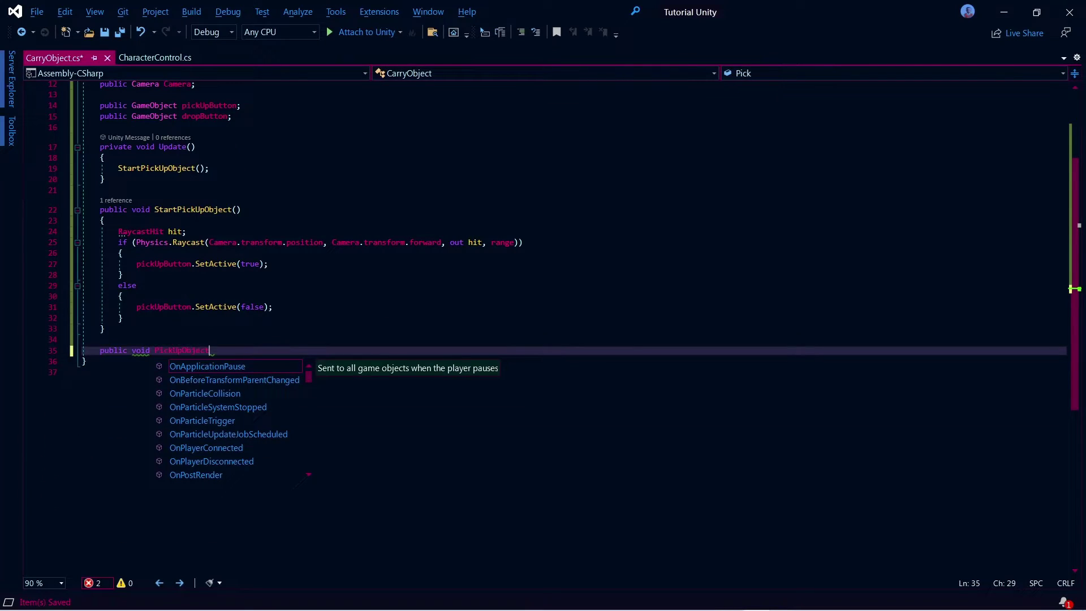
pyautogui.write('()')
pyautogui.press('Return')
pyautogui.write('{')
pyautogui.press('Return')
pyautogui.hotkey('ctrl', 's')
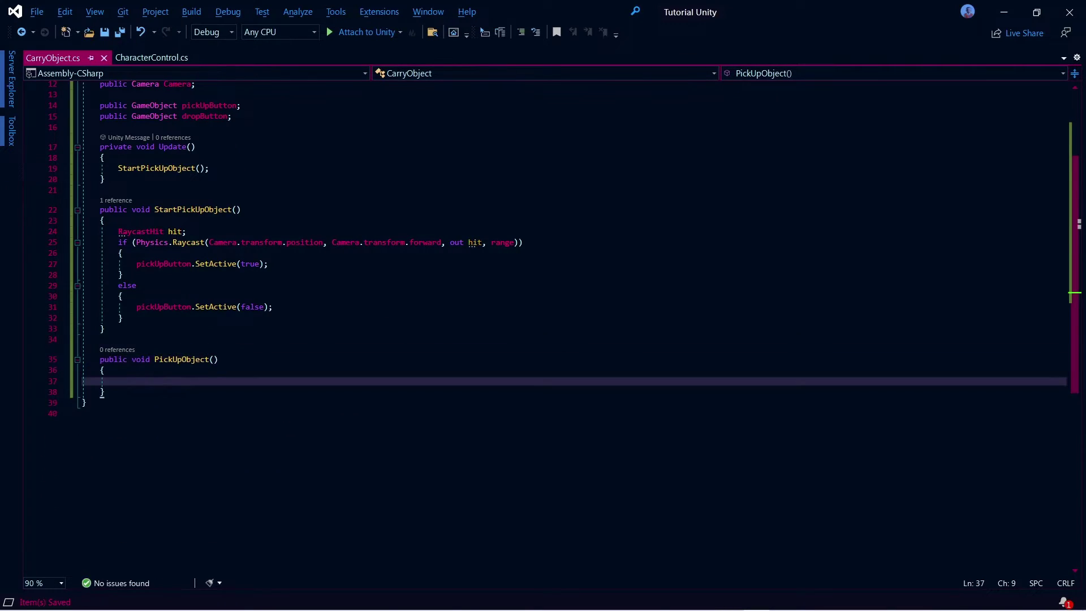
# - Make PickUpObject parent pickAbleObj to handPlayer, hide pickUpButton and show dropButton
pyautogui.write('pickAbleObj.transform')
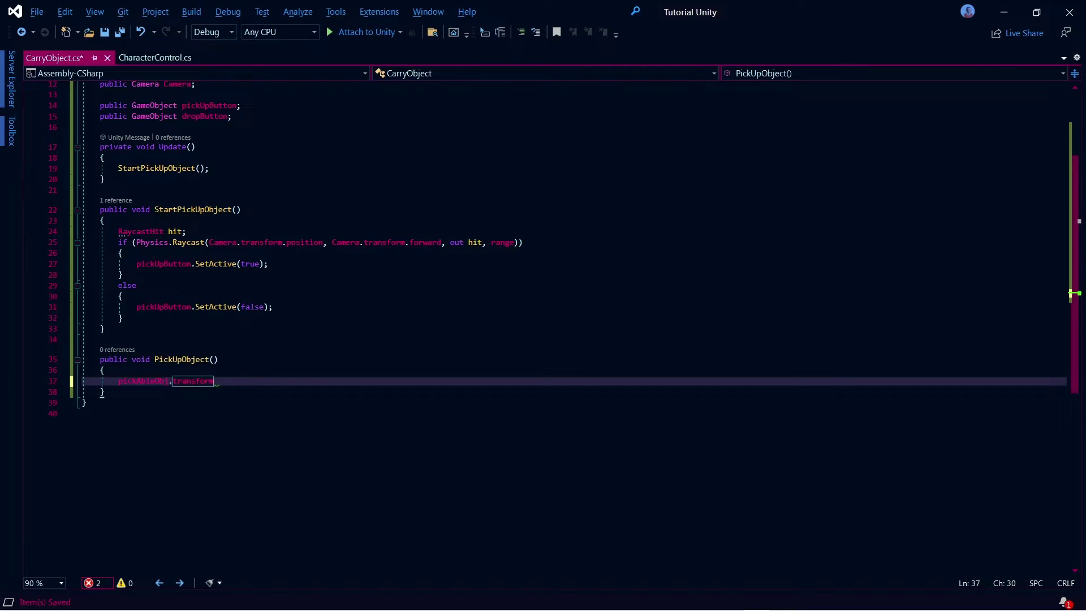
pyautogui.write('.setParent(handPlayer);')
pyautogui.press('Return')
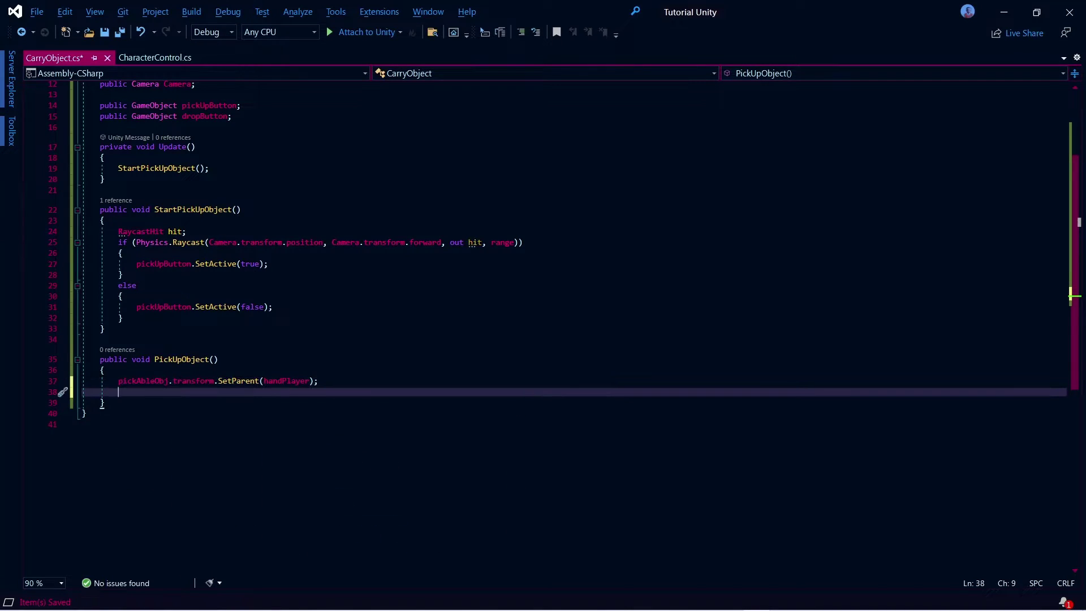
pyautogui.write('pick')
pyautogui.write('UpButton.SetActive(false);')
pyautogui.press('Return')
pyautogui.hotkey('ctrl', 's')
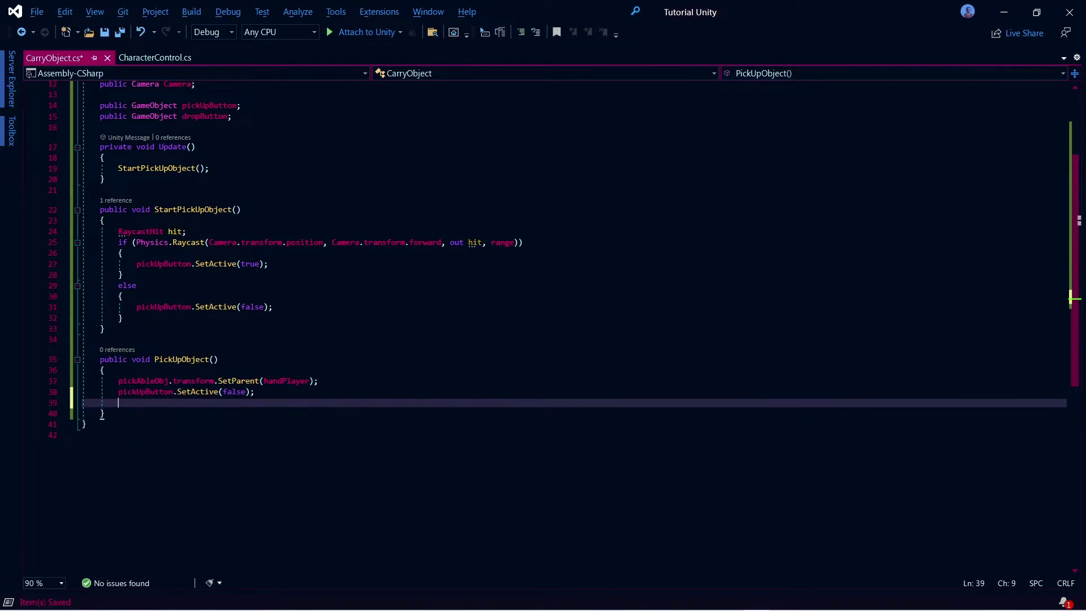
pyautogui.write('dropButton.SetActive(true);')
pyautogui.press('Down')
pyautogui.press('Return')
pyautogui.press('Return')
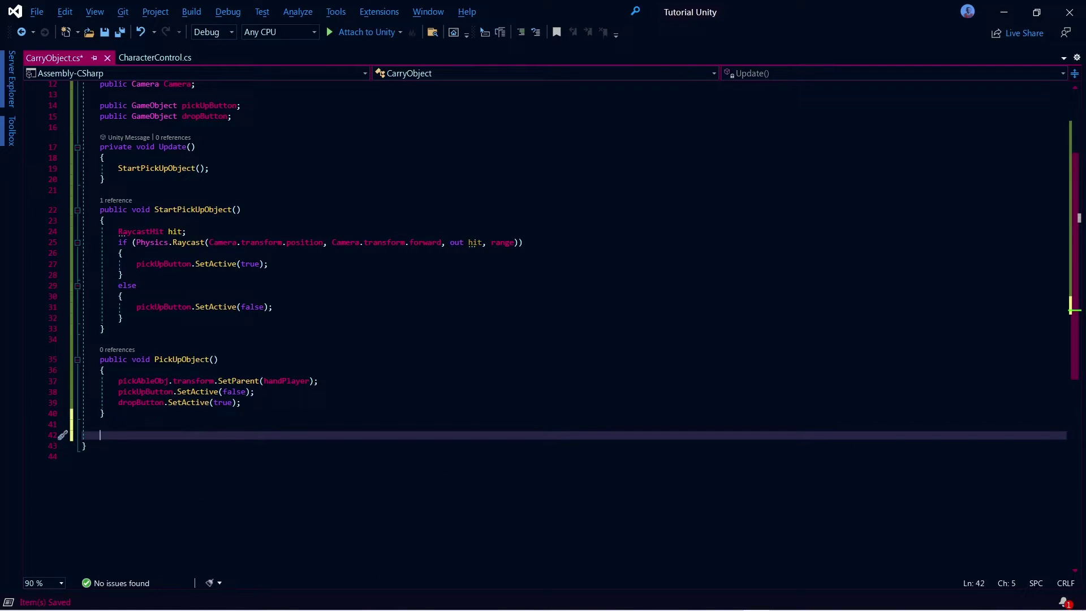
# - Add a public DropButton() method that detaches handPlayer's children and hides dropButton, then save
pyautogui.write('public void DropButton(')
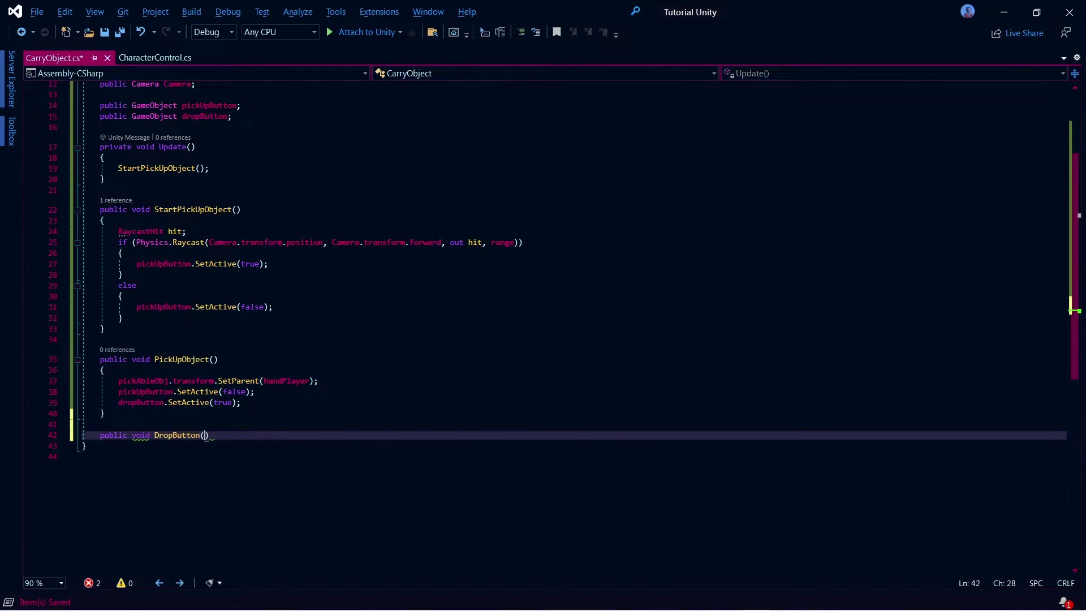
pyautogui.press('Return')
pyautogui.write('{')
pyautogui.press('Return')
pyautogui.write('handPlayer.DetachChildren();')
pyautogui.press('Return')
pyautogui.write('d')
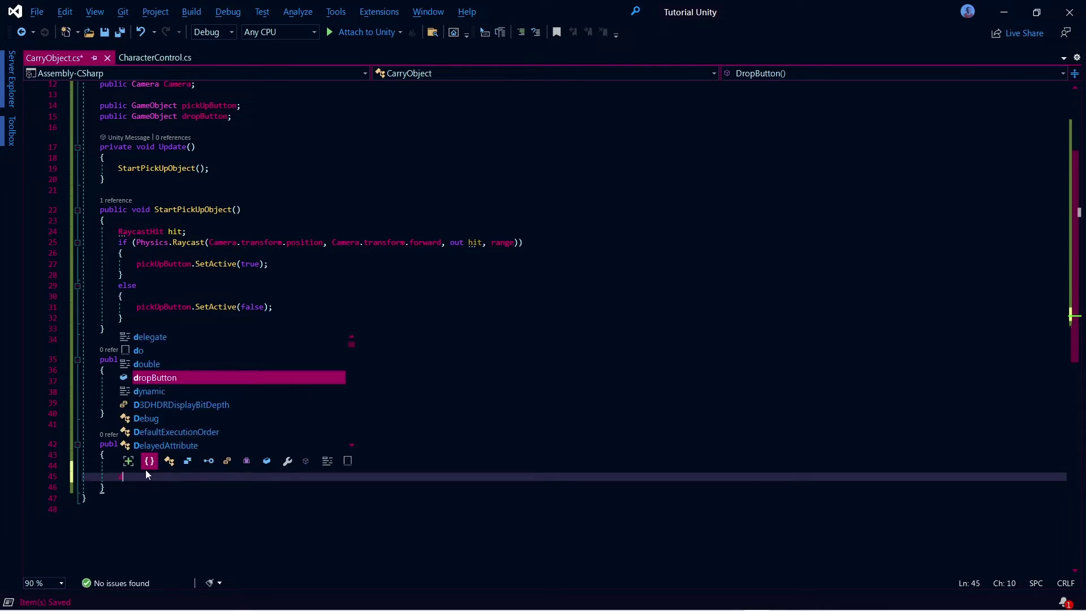
pyautogui.write('ropButton.SetActive(false);')
pyautogui.hotkey('ctrl', 's')
pyautogui.scroll(4, 543, 283)
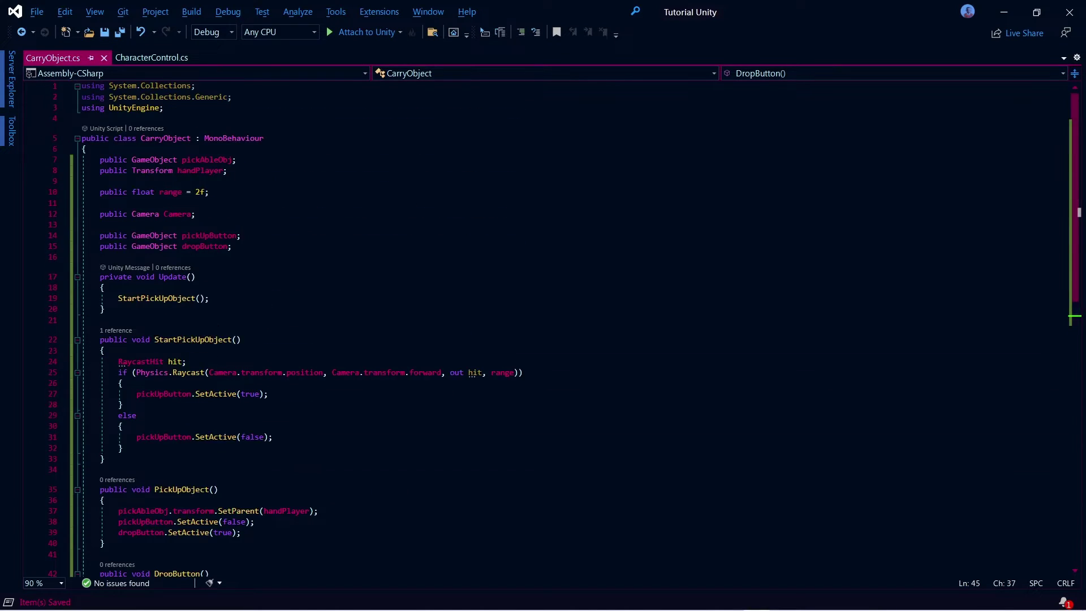
pyautogui.scroll(-5, 543, 283)
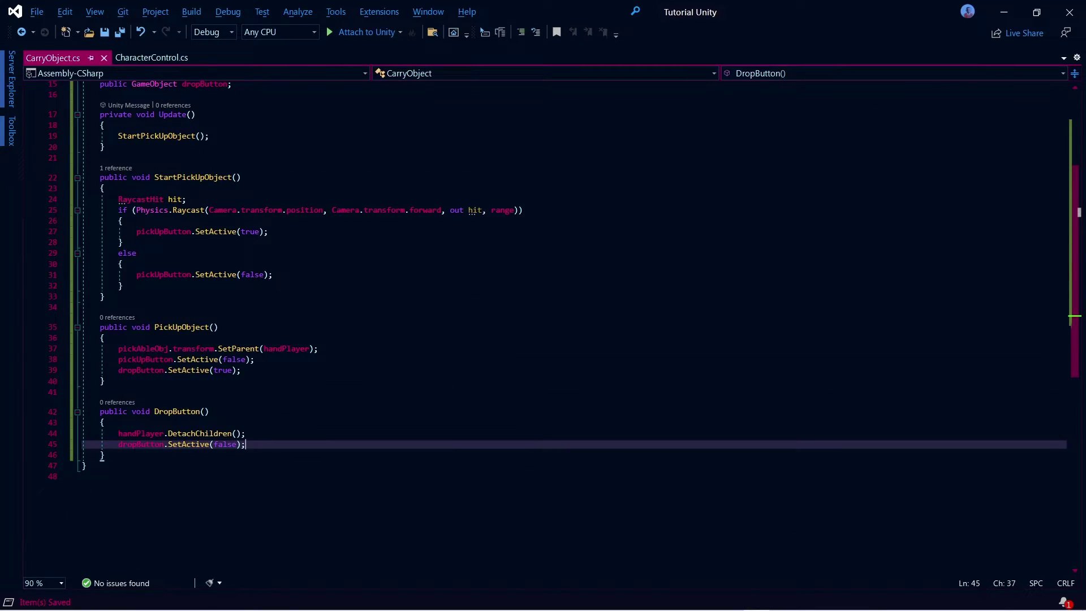
# - Create a new C# script named PickAbleObj in the Script folder
pyautogui.click(1004, 12)
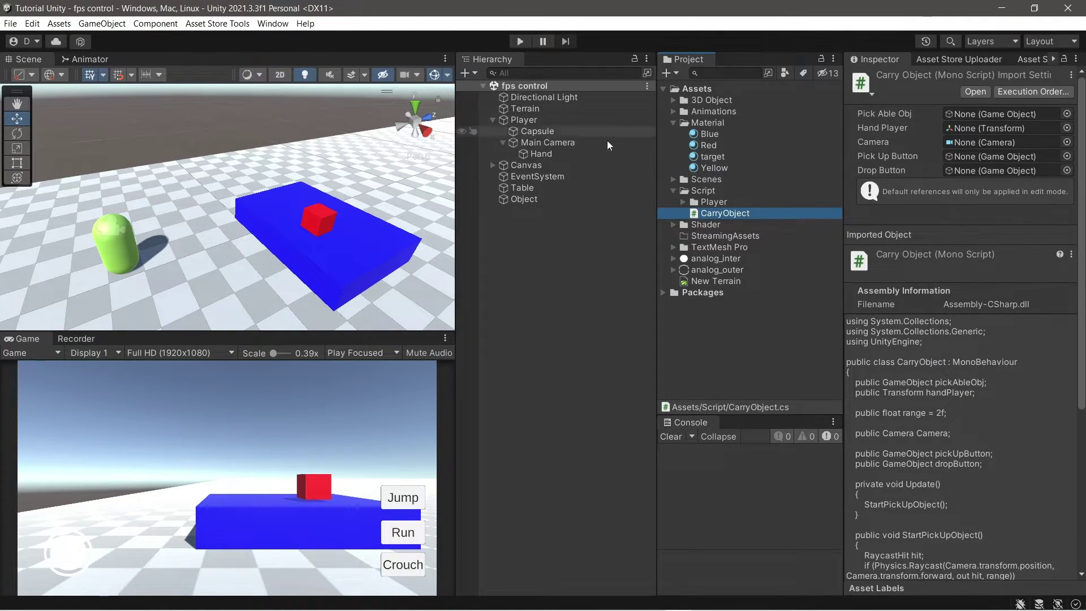
pyautogui.rightClick(700, 191)
pyautogui.moveTo(735, 199)
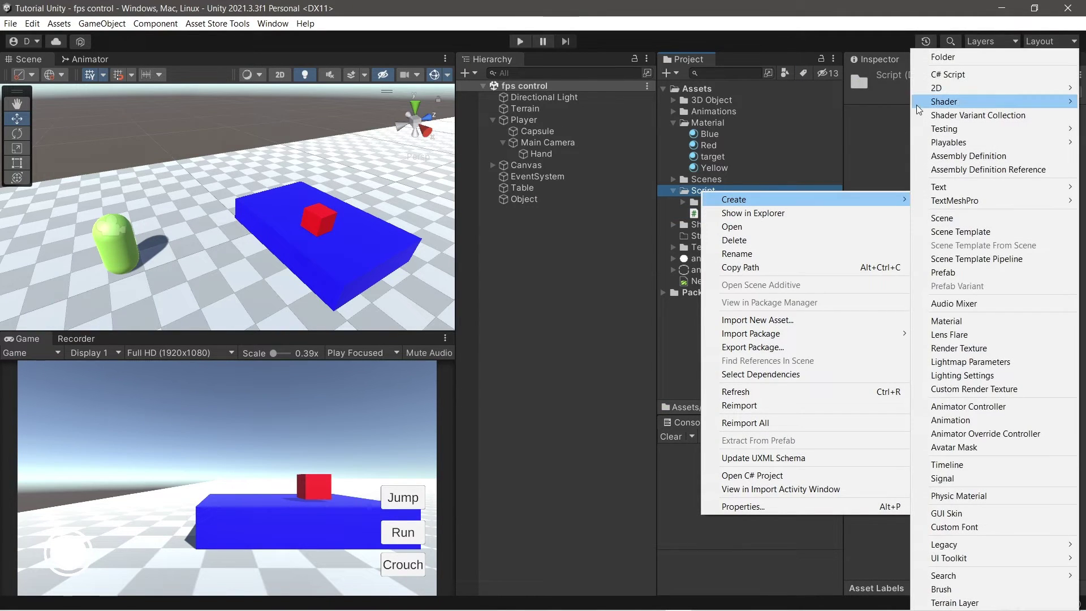
pyautogui.click(955, 73)
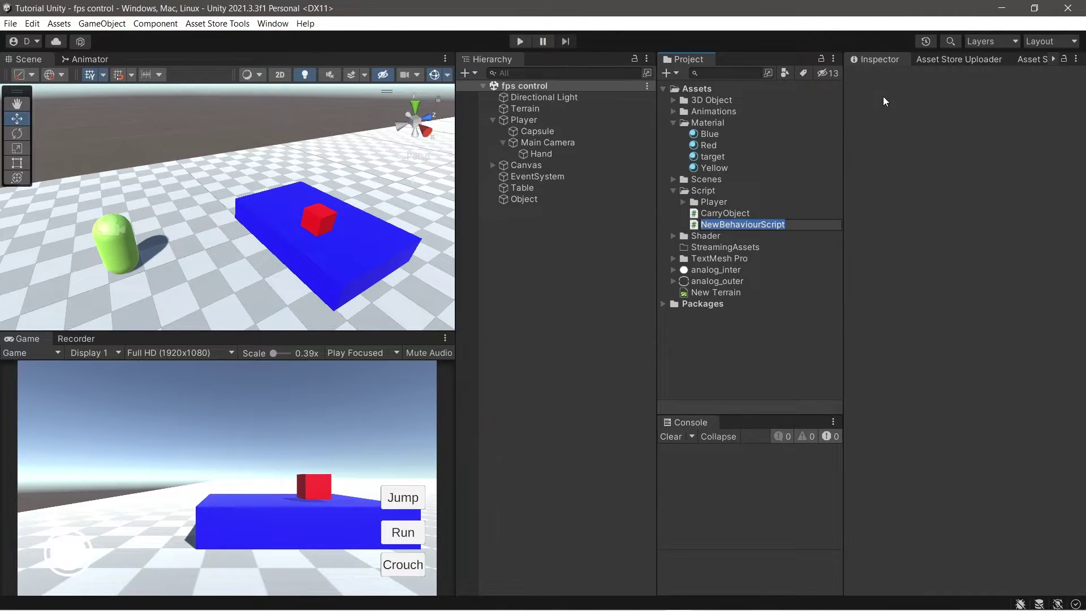
pyautogui.write('PickA')
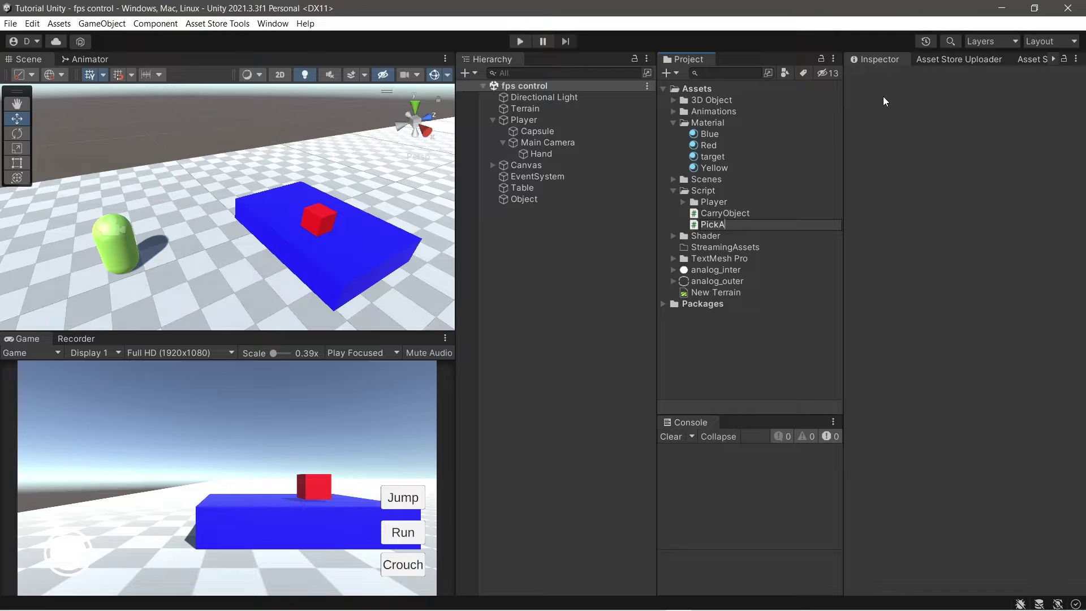
pyautogui.press('BackSpace')
pyautogui.press('BackSpace')
pyautogui.write('le')
pyautogui.press('Return')
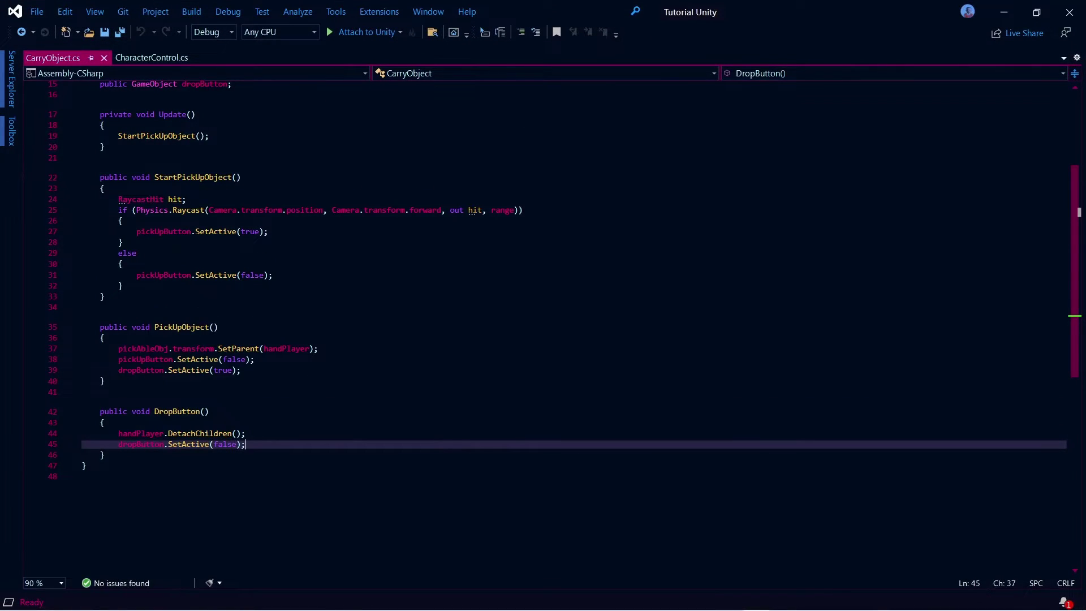
pyautogui.hotkey('alt', 'Tab')
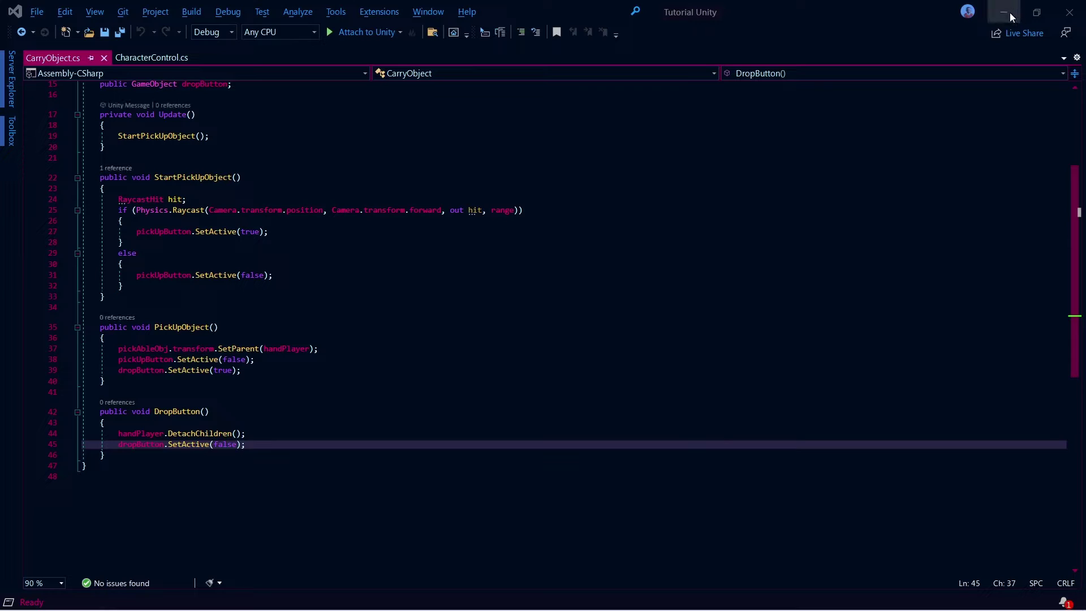
pyautogui.click(1009, 13)
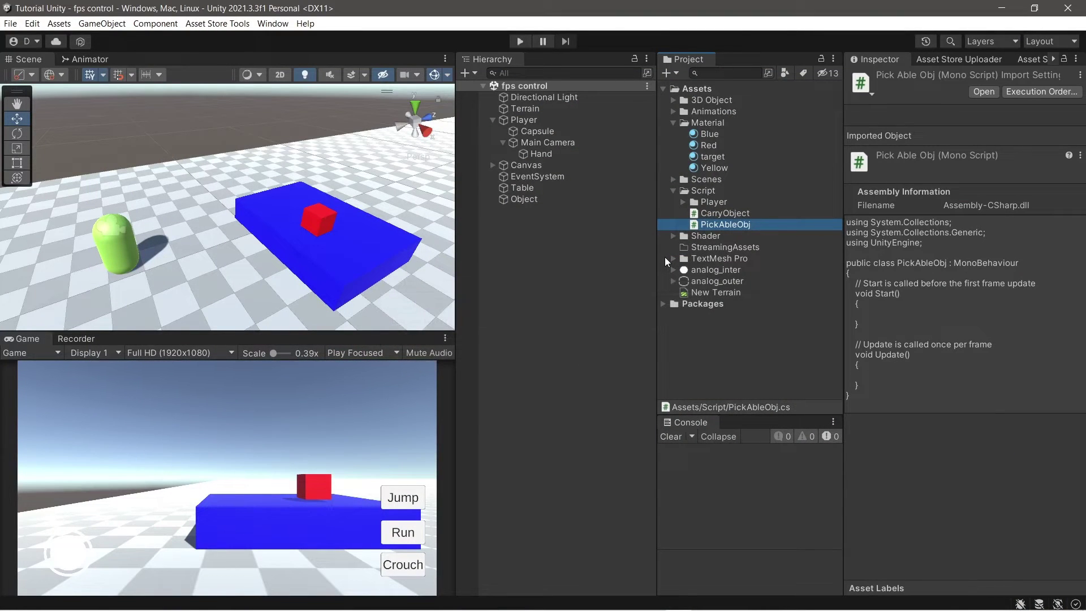
# - Replace PickAbleObj's template methods with a DropBtn GameObject field and a private Rigidbody rbObj
pyautogui.doubleClick(721, 223)
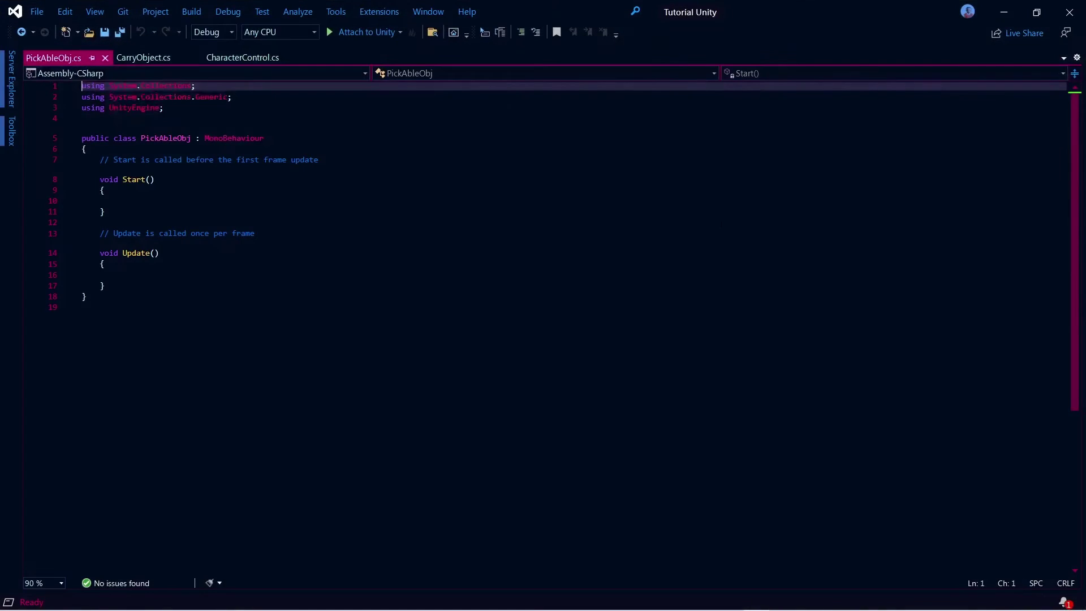
pyautogui.moveTo(102, 160); pyautogui.dragTo(105, 286)
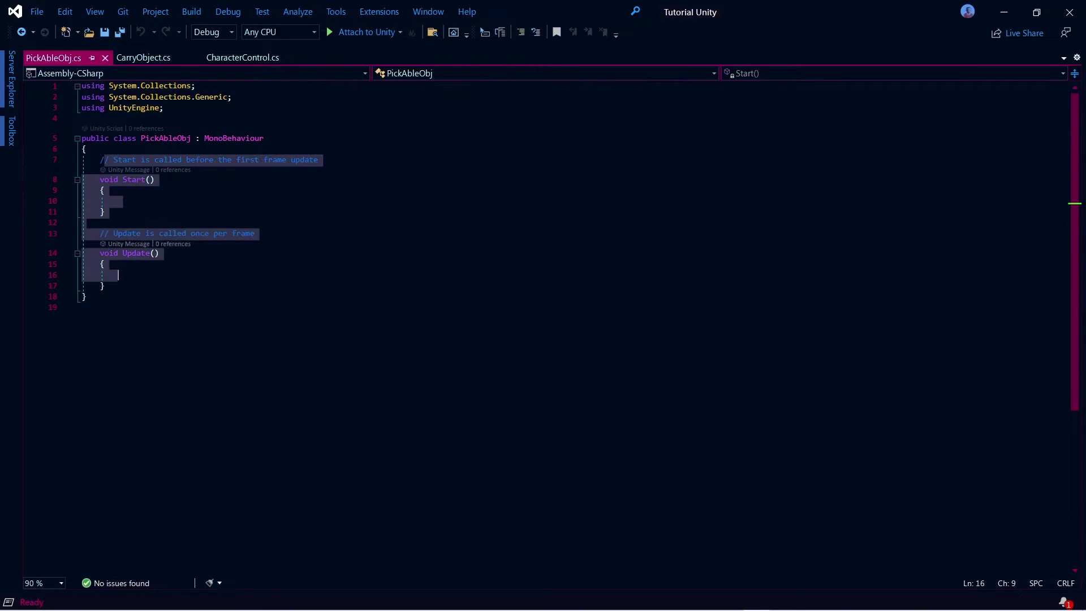
pyautogui.press('Delete')
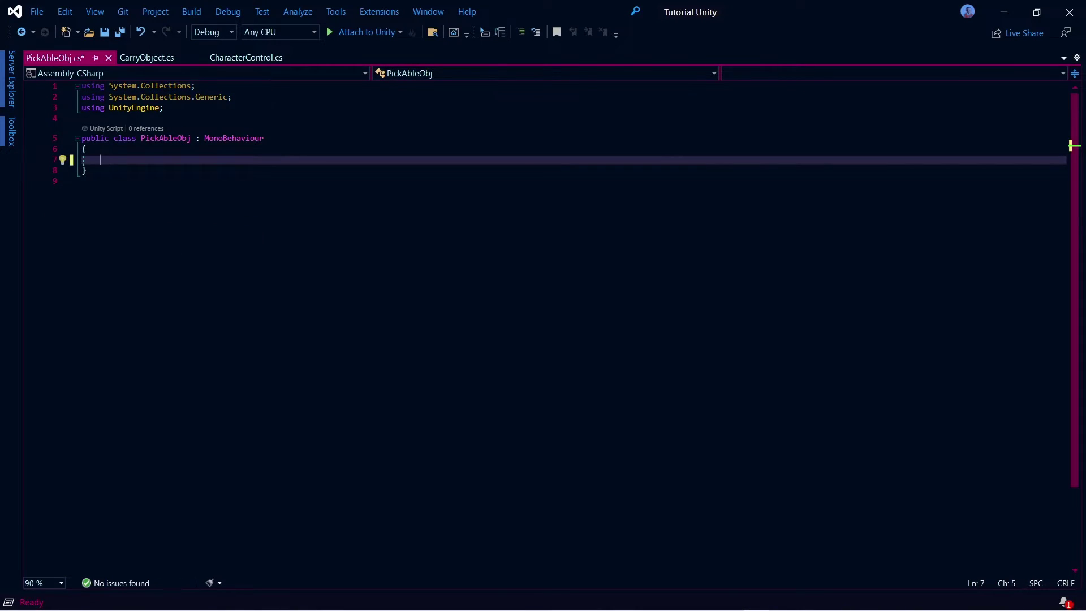
pyautogui.write('public GameObjectDropBtn;')
pyautogui.press('Return')
pyautogui.press('Return')
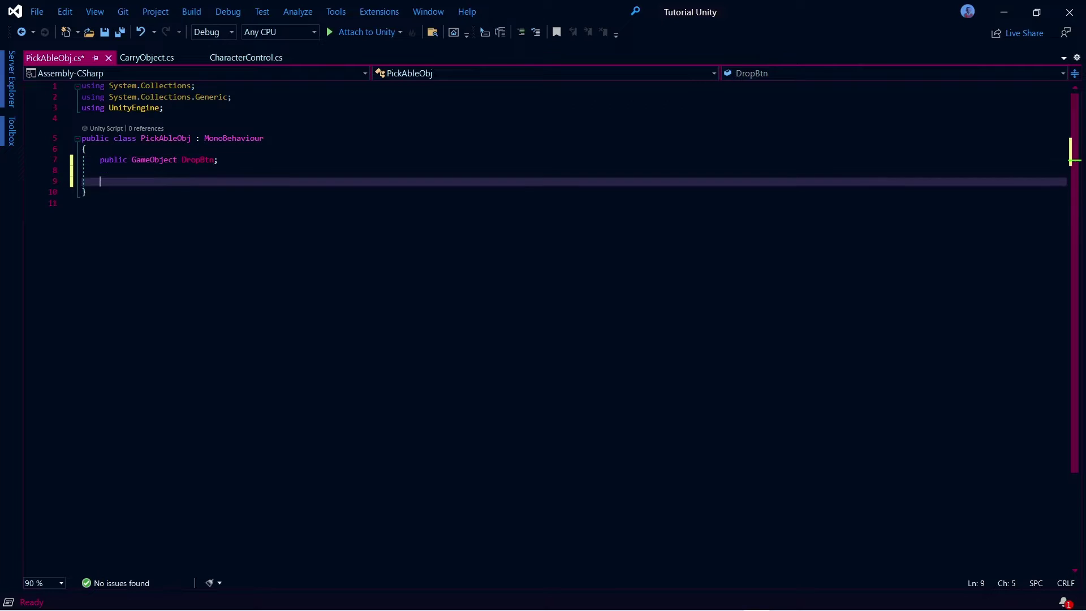
pyautogui.write('vrivate Rigidbody rbObj;')
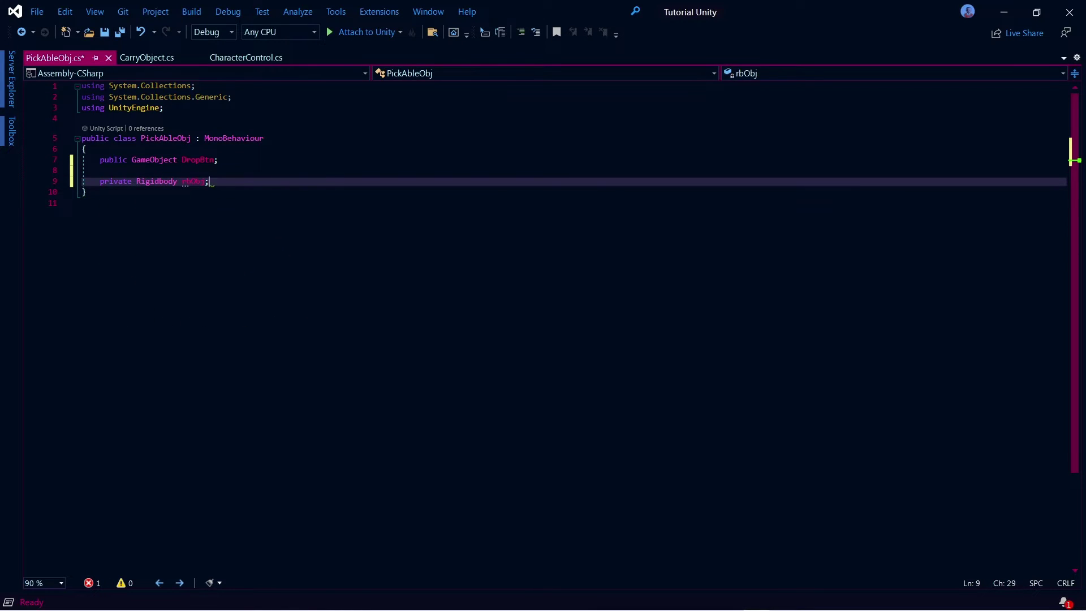
pyautogui.press('Return')
pyautogui.press('Return')
# - Add a Start method that stores GetComponent<Rigidbody>() in rbObj
pyautogui.write('start')
pyautogui.press('Tab')
pyautogui.write('rbObj = GetComp')
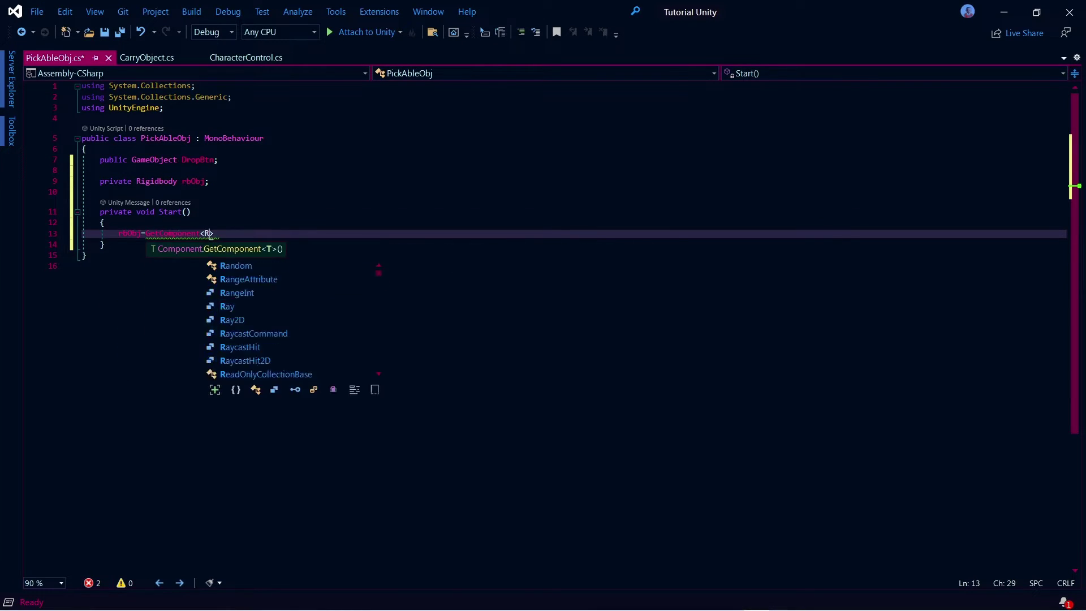
pyautogui.write('onent<Rigidbody>();')
pyautogui.press('Down')
pyautogui.press('End')
pyautogui.press('Return')
pyautogui.press('Return')
# - In Update, set rbObj.isKinematic to true when DropBtn is active in the hierarchy
pyautogui.write('upd')
pyautogui.press('Tab')
pyautogui.write('if')
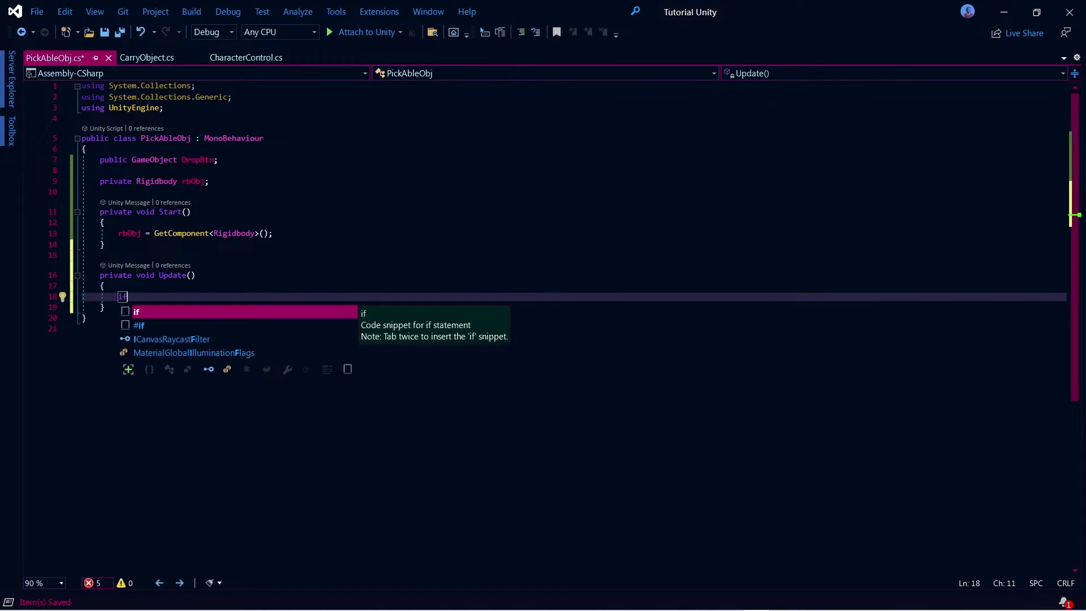
pyautogui.press('Tab')
pyautogui.press('Tab')
pyautogui.write('DropBtn.activeInHierarchy')
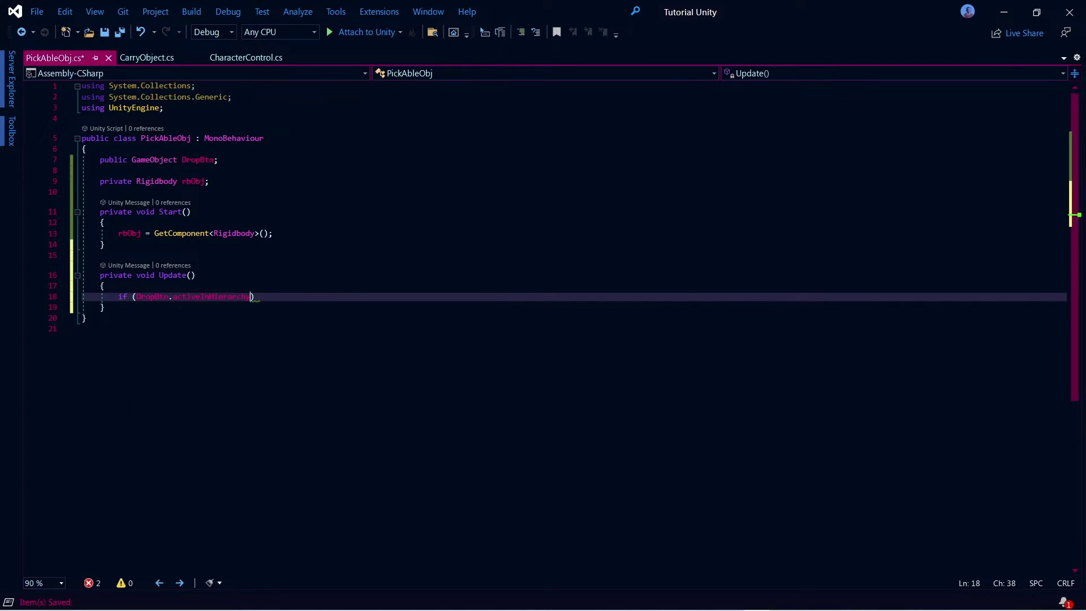
pyautogui.press('Return')
pyautogui.write('rbObj.isKinematic=tr')
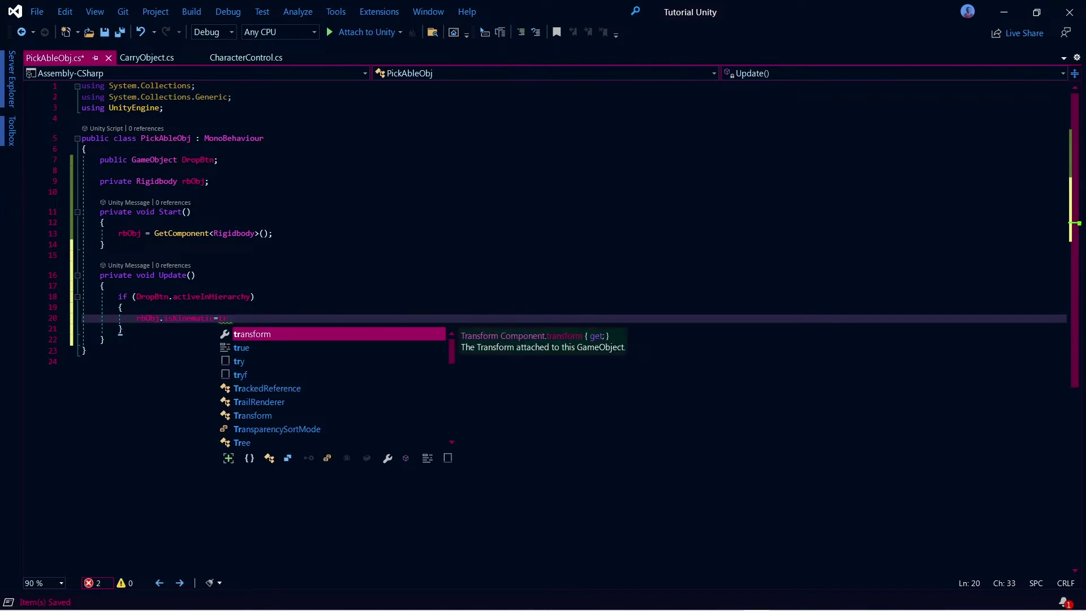
pyautogui.press('Tab')
pyautogui.write('= true;')
# - Add an else branch setting rbObj.isKinematic to false and save the script
pyautogui.press('Down')
pyautogui.press('End')
pyautogui.press('Return')
pyautogui.write('else')
pyautogui.press('Tab')
pyautogui.press('Tab')
pyautogui.write('rbObj.isKinematic=')
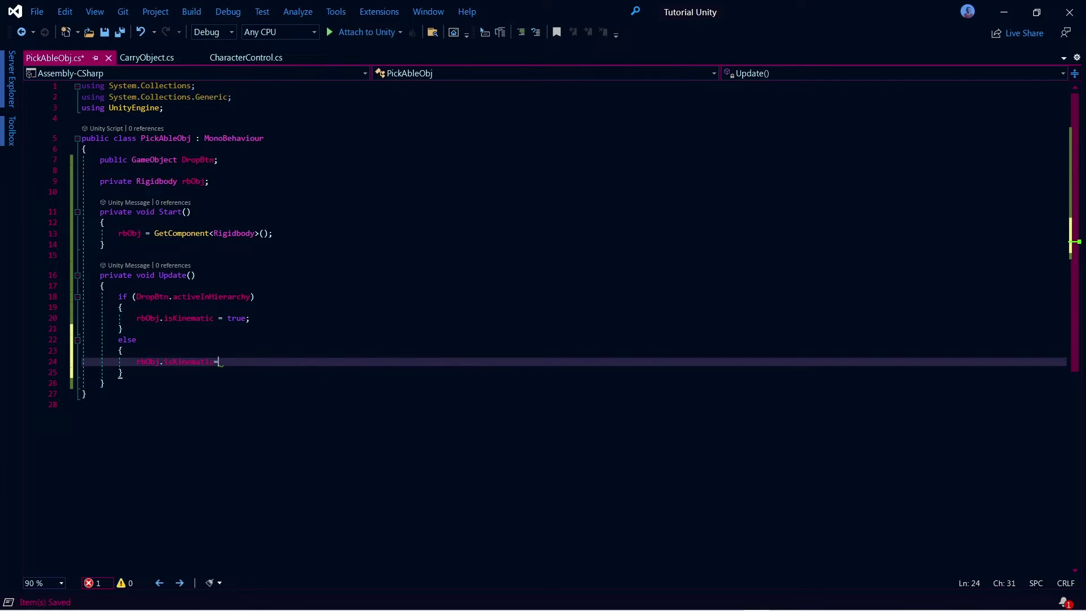
pyautogui.write('false;')
pyautogui.hotkey('ctrl', 's')
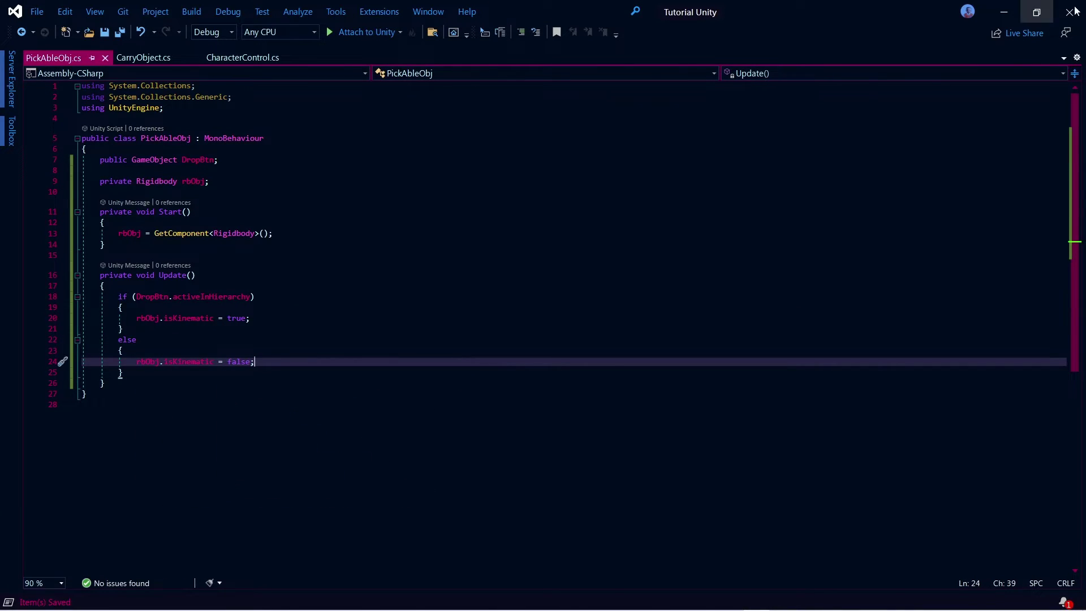
# - Put the CarryObject script into the Player's missing script slot
pyautogui.click(1003, 12)
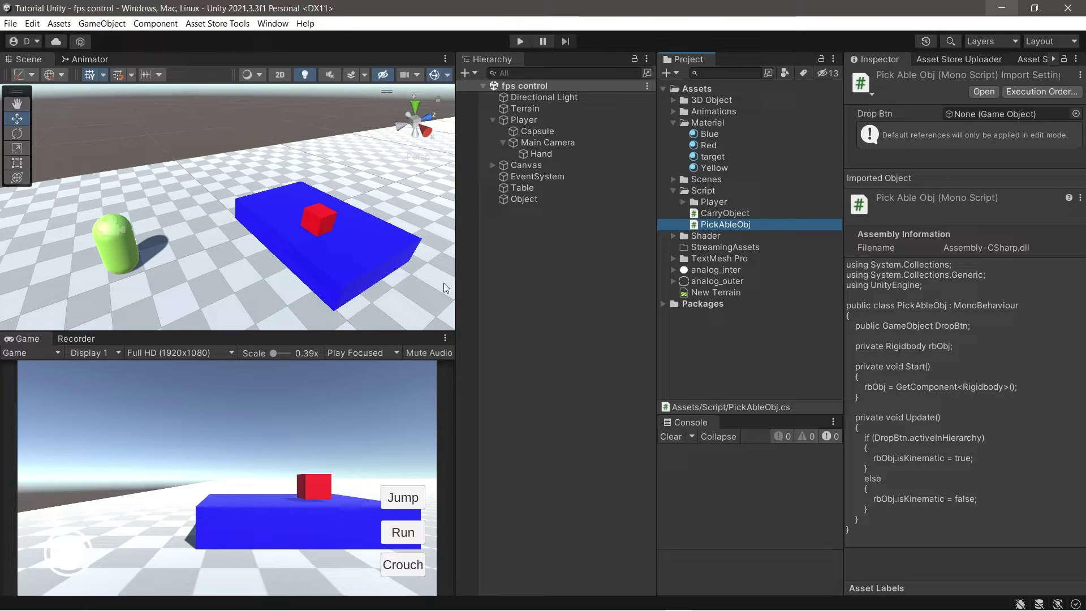
pyautogui.click(534, 224)
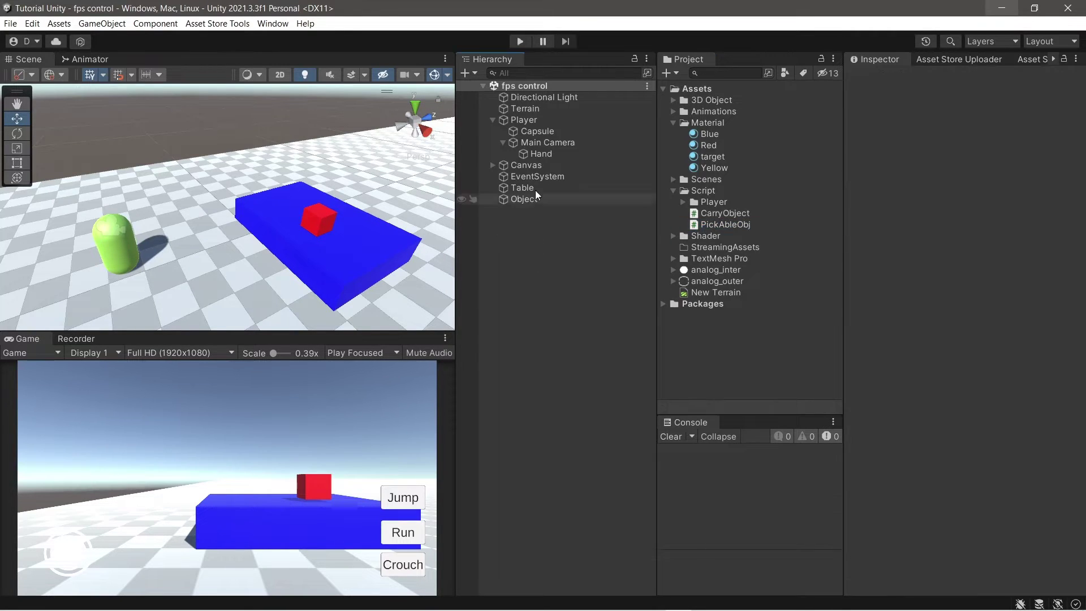
pyautogui.click(515, 120)
pyautogui.scroll(-3, 967, 236)
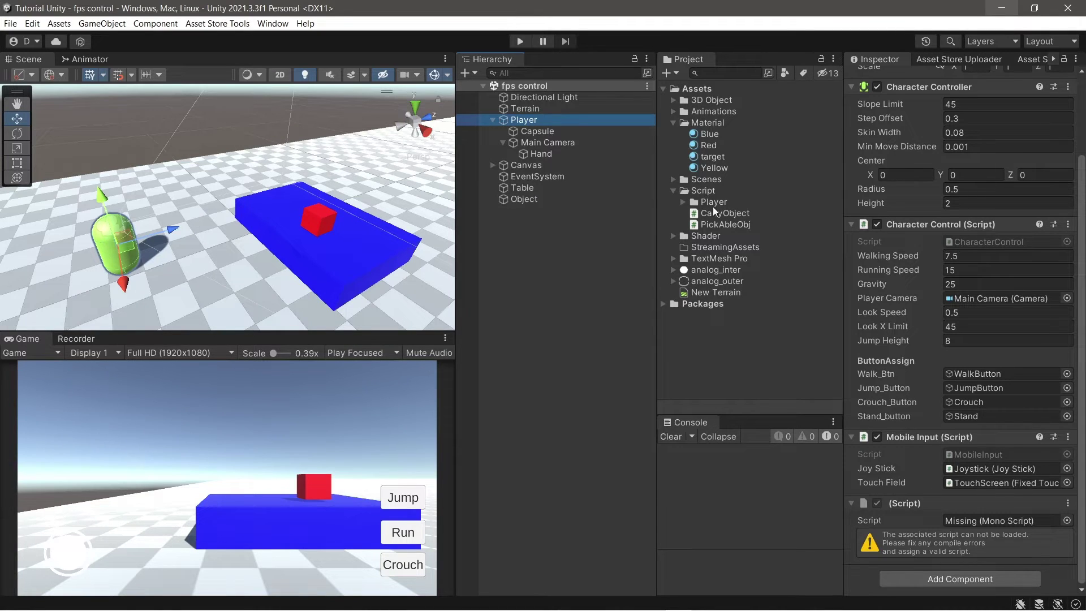
pyautogui.moveTo(714, 211); pyautogui.dragTo(974, 520)
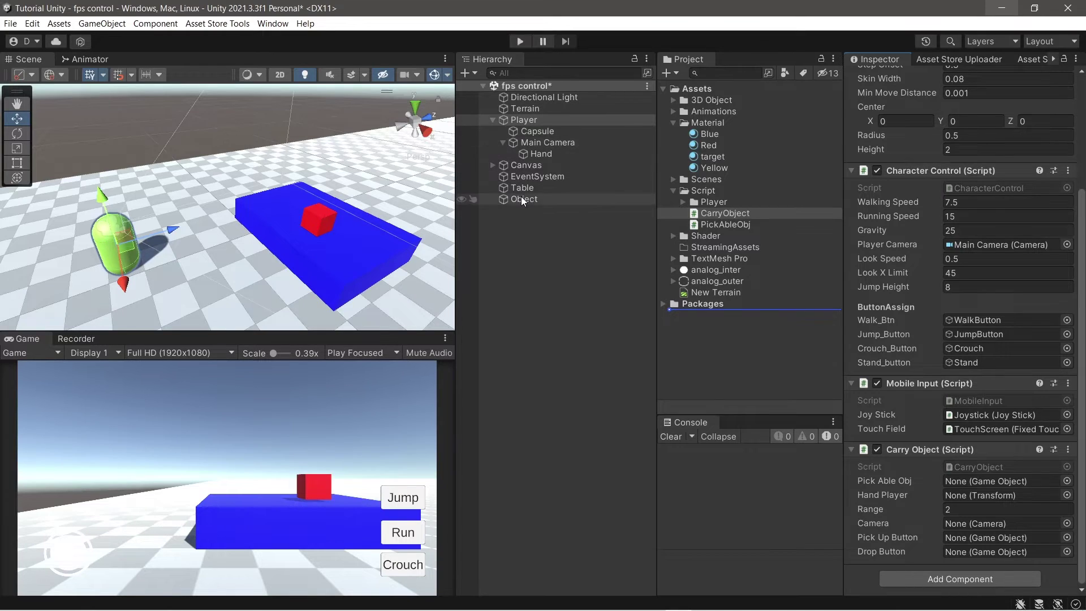
# - Assign Object, Hand, Main Camera and the Canvas PickUp button to the Carry Object fields
pyautogui.moveTo(504, 198); pyautogui.dragTo(971, 482)
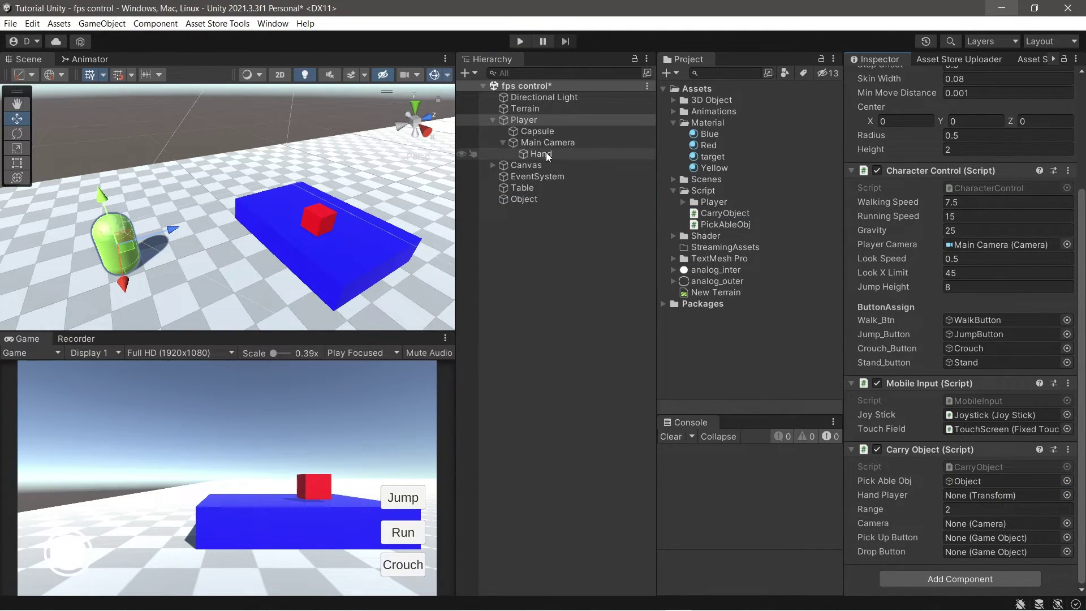
pyautogui.moveTo(541, 153); pyautogui.dragTo(972, 494)
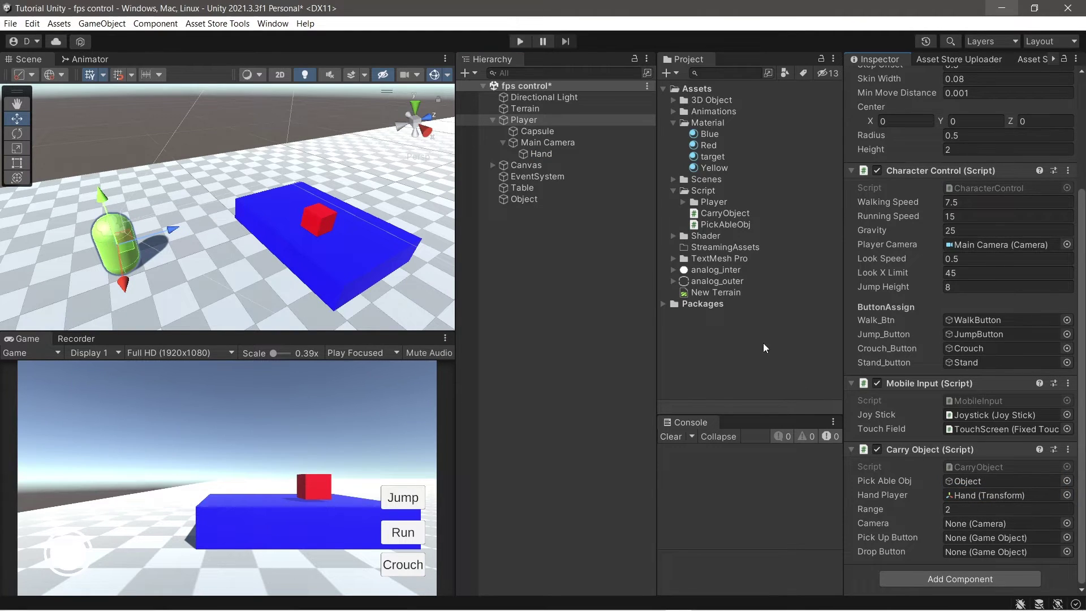
pyautogui.moveTo(547, 142); pyautogui.dragTo(995, 523)
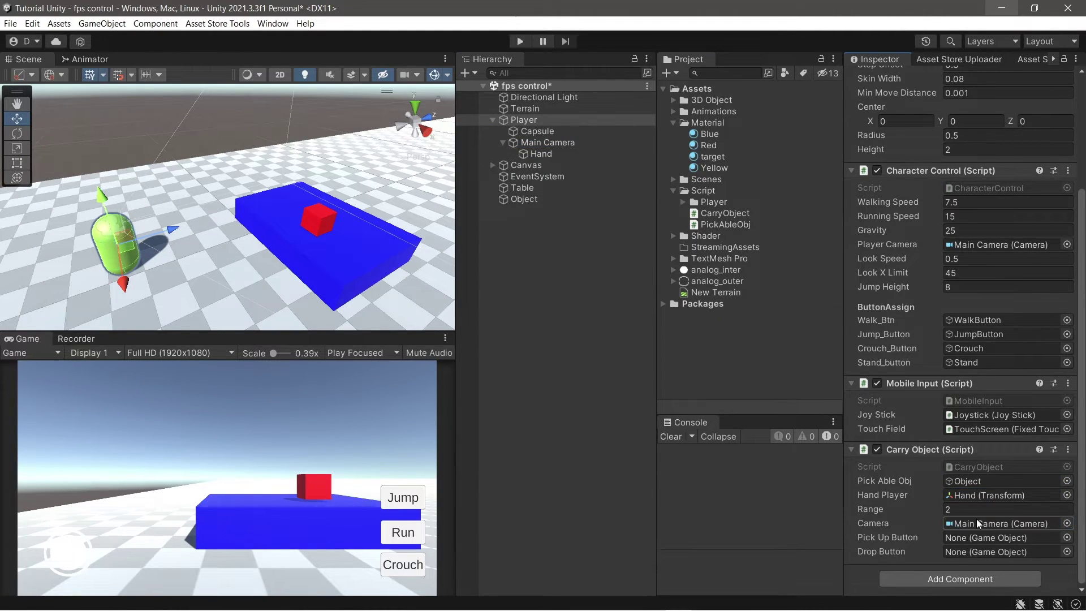
pyautogui.click(491, 164)
pyautogui.moveTo(535, 278); pyautogui.dragTo(1002, 547)
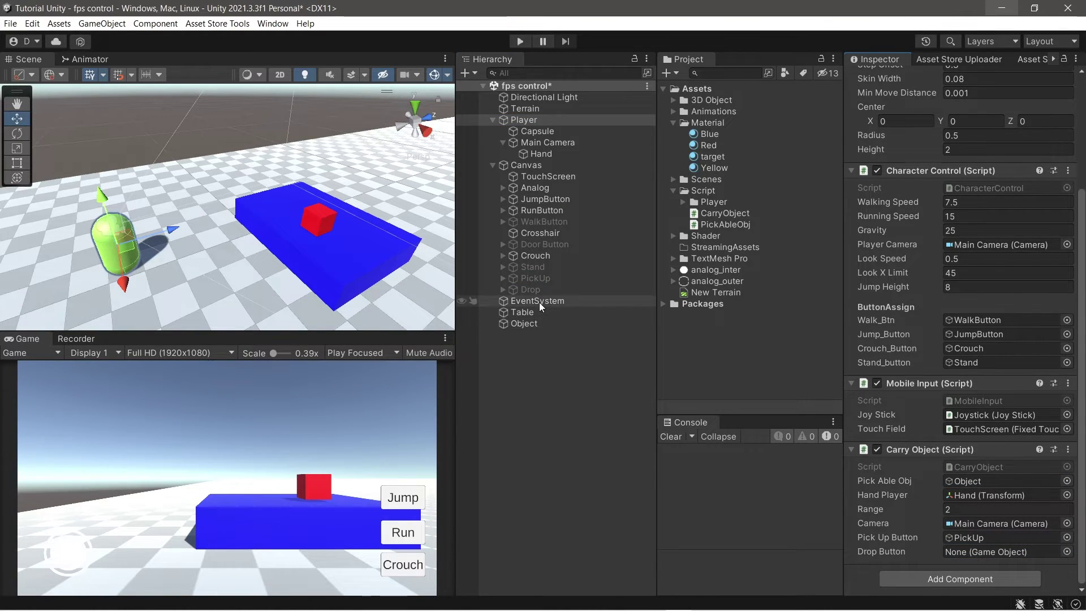
pyautogui.moveTo(1002, 547)
pyautogui.mouseDown()
pyautogui.moveTo(966, 543)
pyautogui.moveTo(973, 551)
pyautogui.mouseUp()
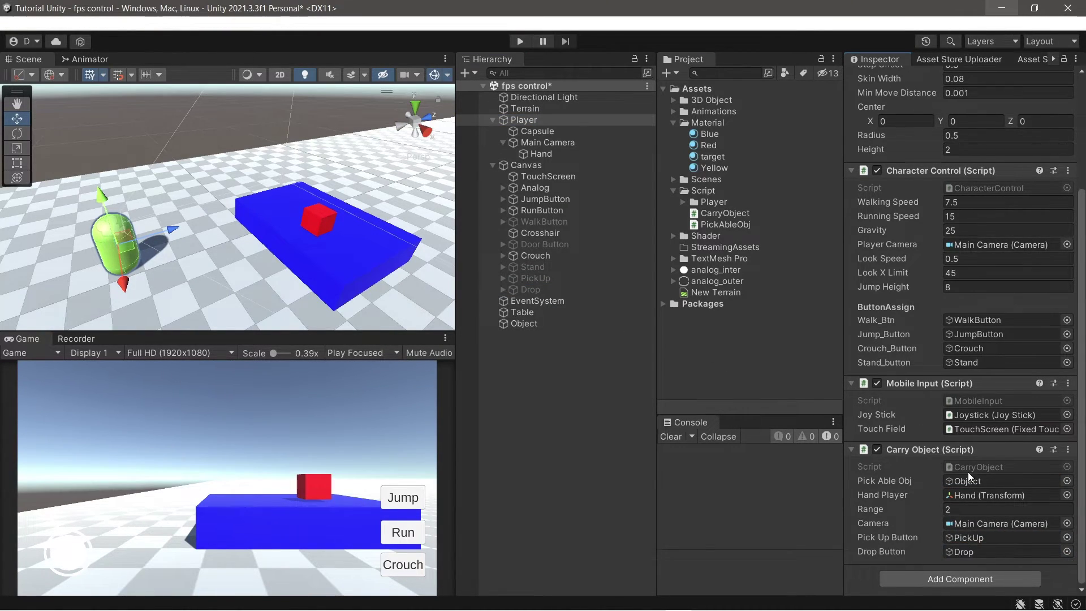
# - Add the PickAbleObj script to the red cube Object
pyautogui.click(492, 164)
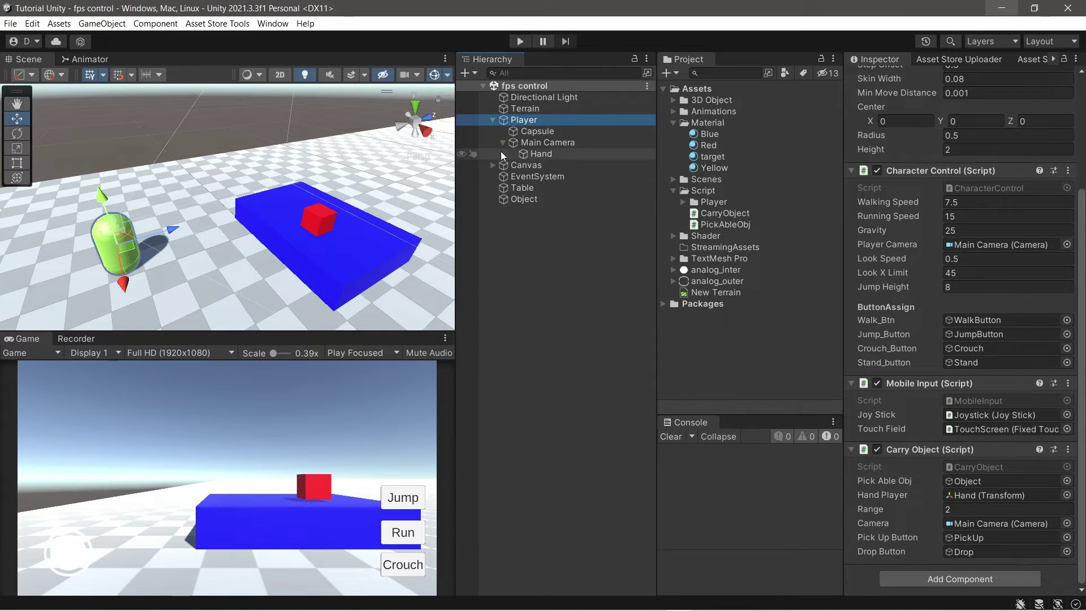
pyautogui.click(522, 199)
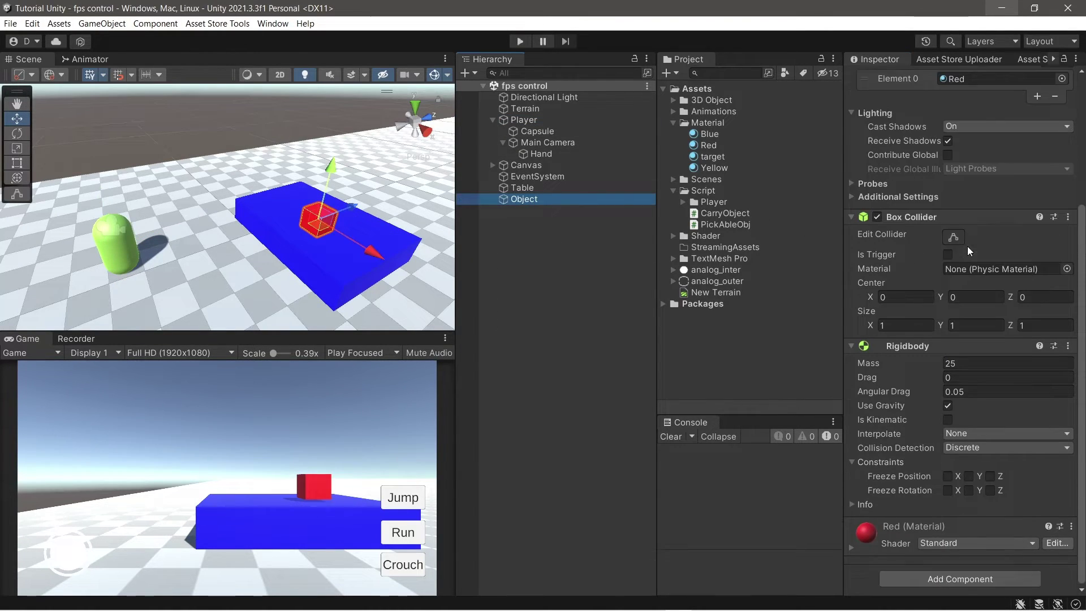
pyautogui.moveTo(767, 224)
pyautogui.mouseDown()
pyautogui.moveTo(922, 539)
pyautogui.moveTo(916, 513)
pyautogui.mouseUp()
# - Assign the Canvas Drop button to the cube's Pick Able Obj Drop Btn field
pyautogui.scroll(-3, 961, 395)
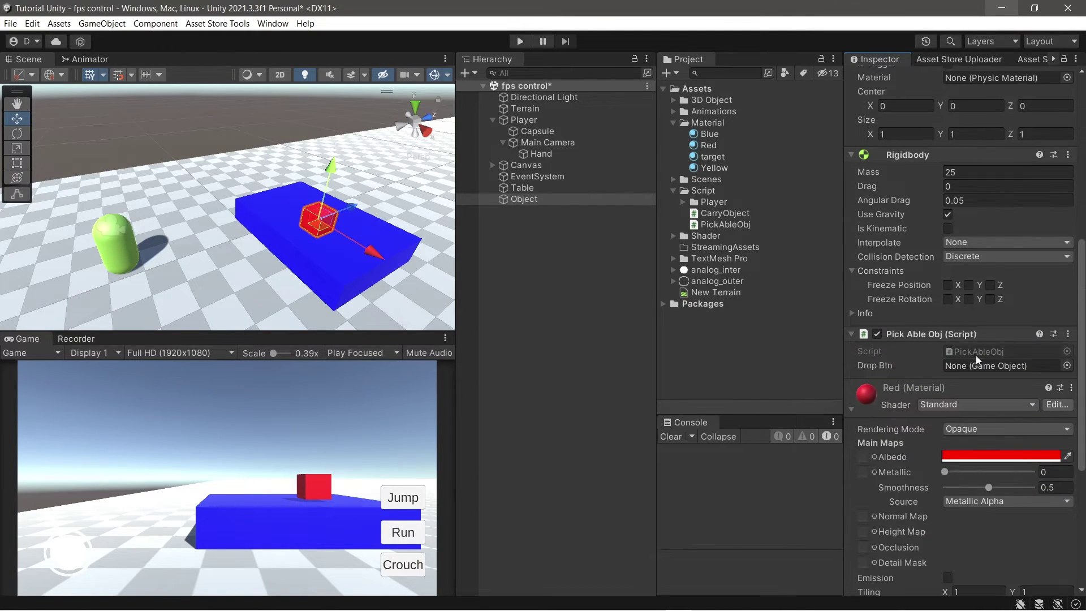
pyautogui.click(851, 408)
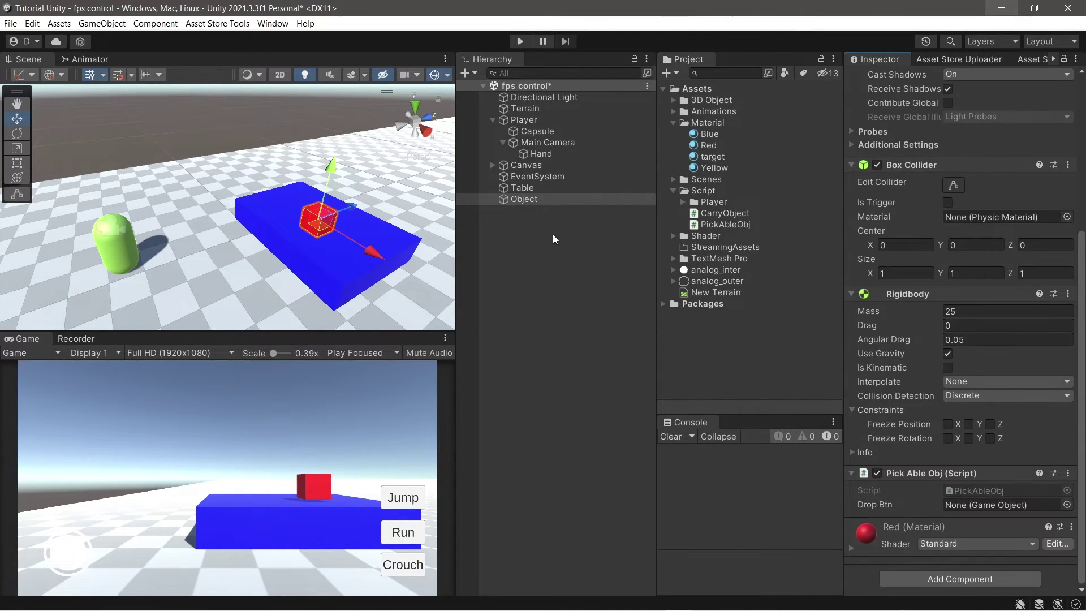
pyautogui.click(493, 165)
pyautogui.moveTo(544, 288); pyautogui.dragTo(1001, 505)
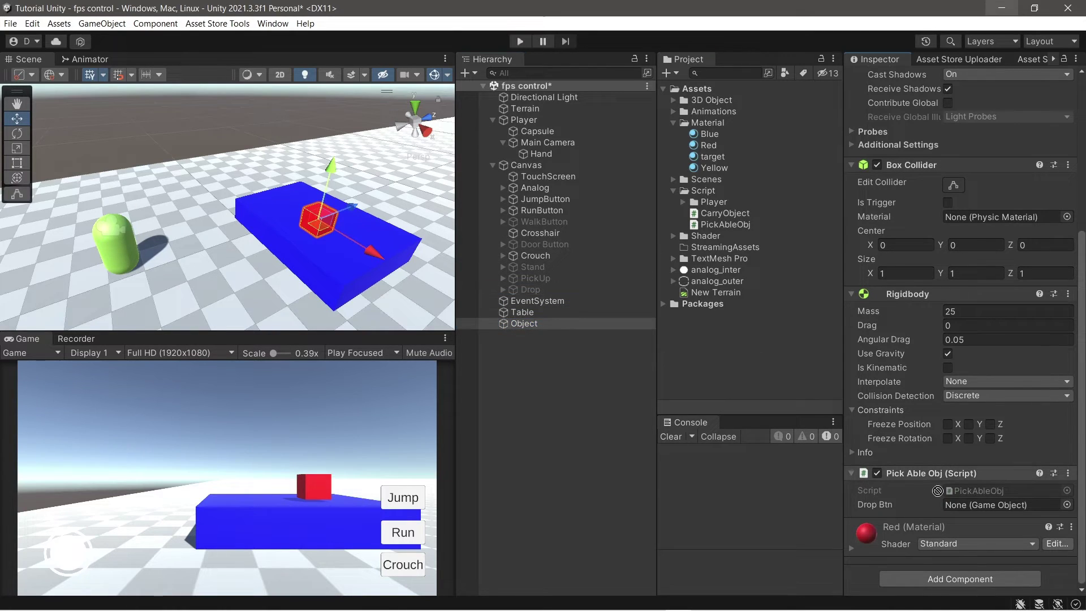
pyautogui.click(492, 155)
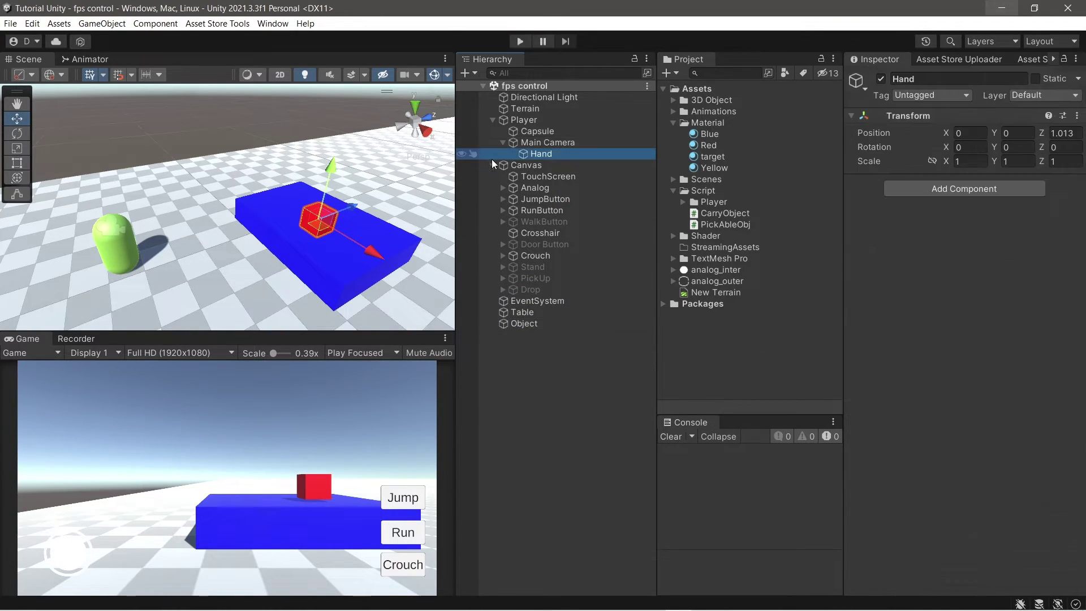
pyautogui.click(493, 165)
pyautogui.click(493, 120)
pyautogui.click(520, 41)
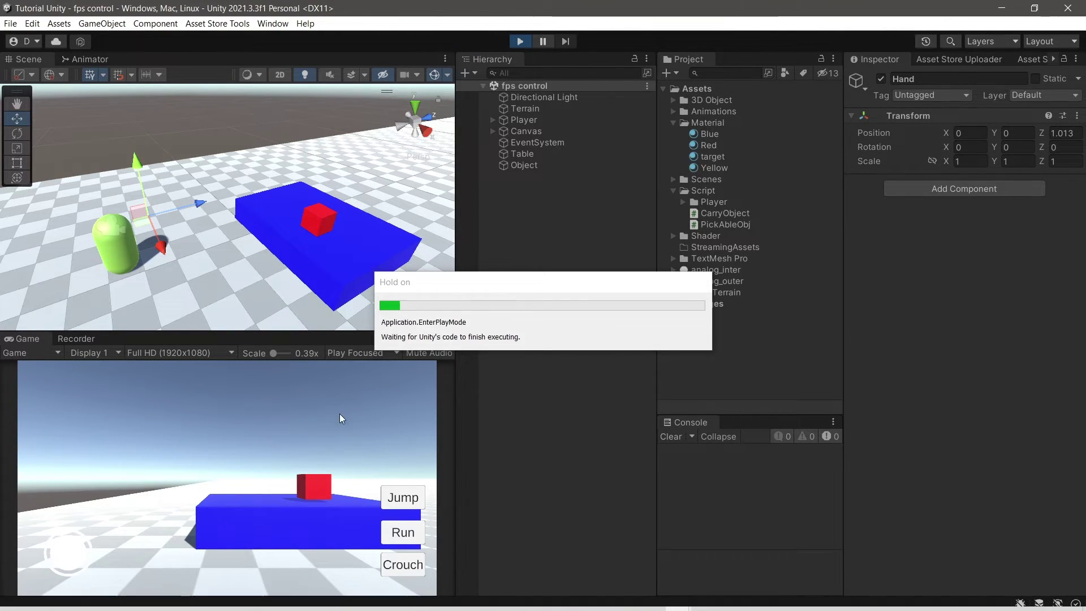
pyautogui.moveTo(243, 453); pyautogui.dragTo(250, 463)
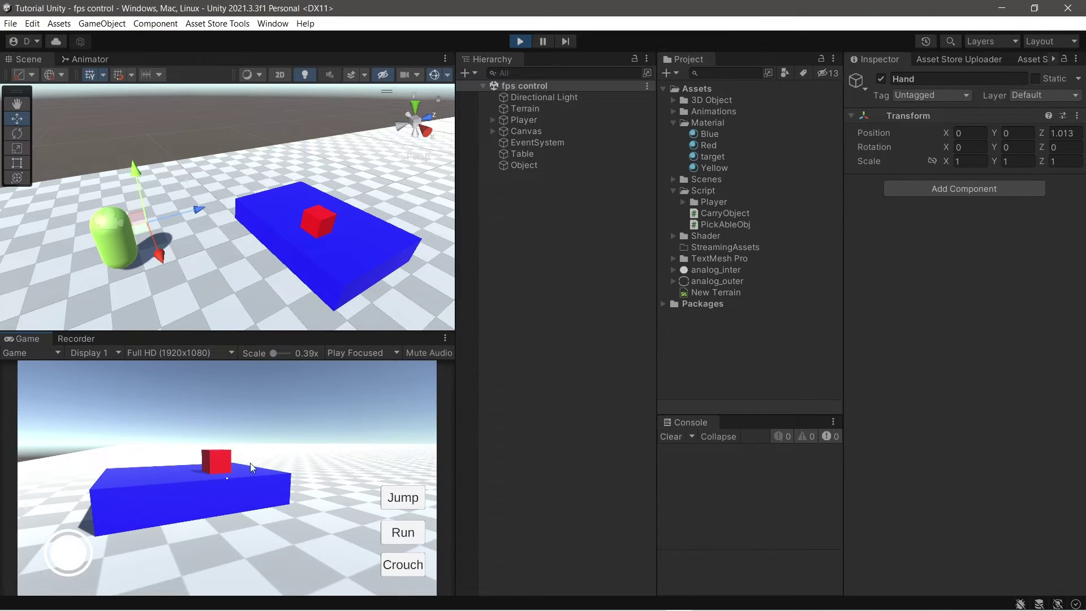
pyautogui.moveTo(78, 527); pyautogui.dragTo(68, 537)
pyautogui.moveTo(300, 461); pyautogui.dragTo(307, 463)
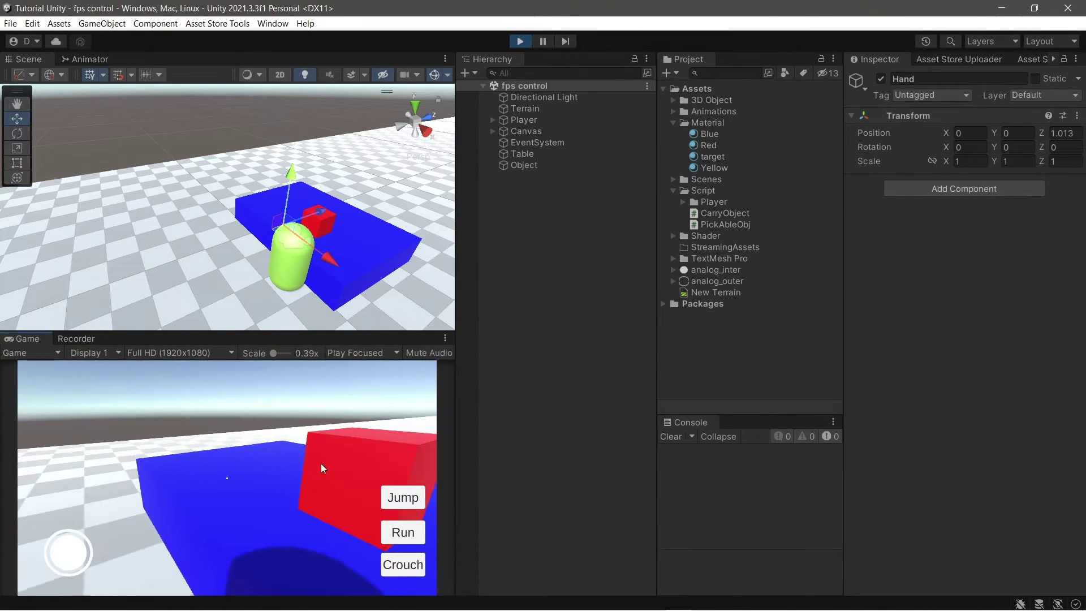
pyautogui.click(327, 575)
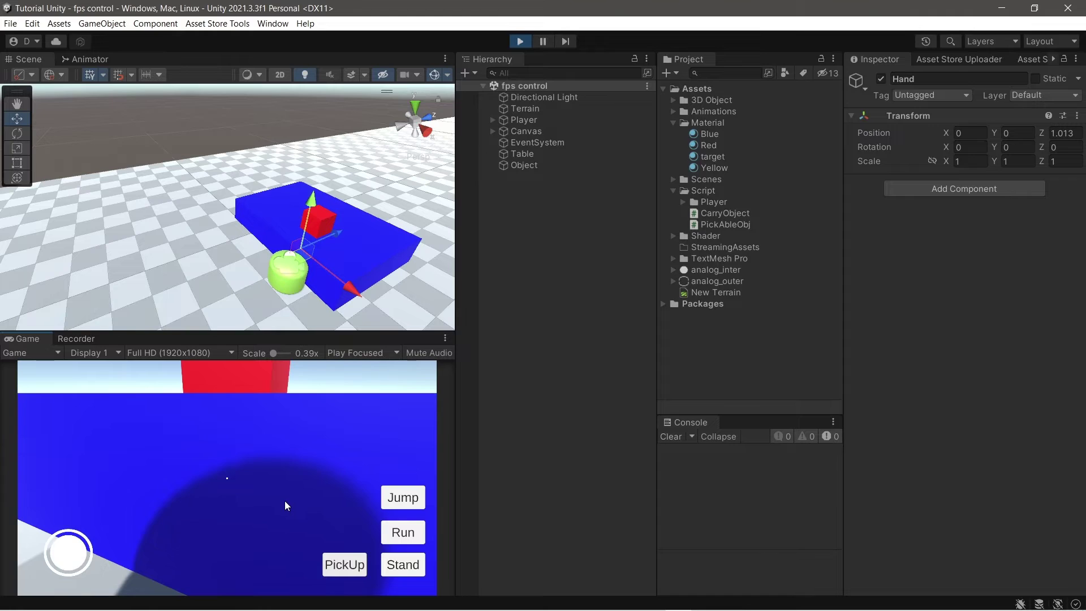
pyautogui.moveTo(284, 501)
pyautogui.mouseDown()
pyautogui.moveTo(301, 482)
pyautogui.moveTo(285, 503)
pyautogui.mouseUp()
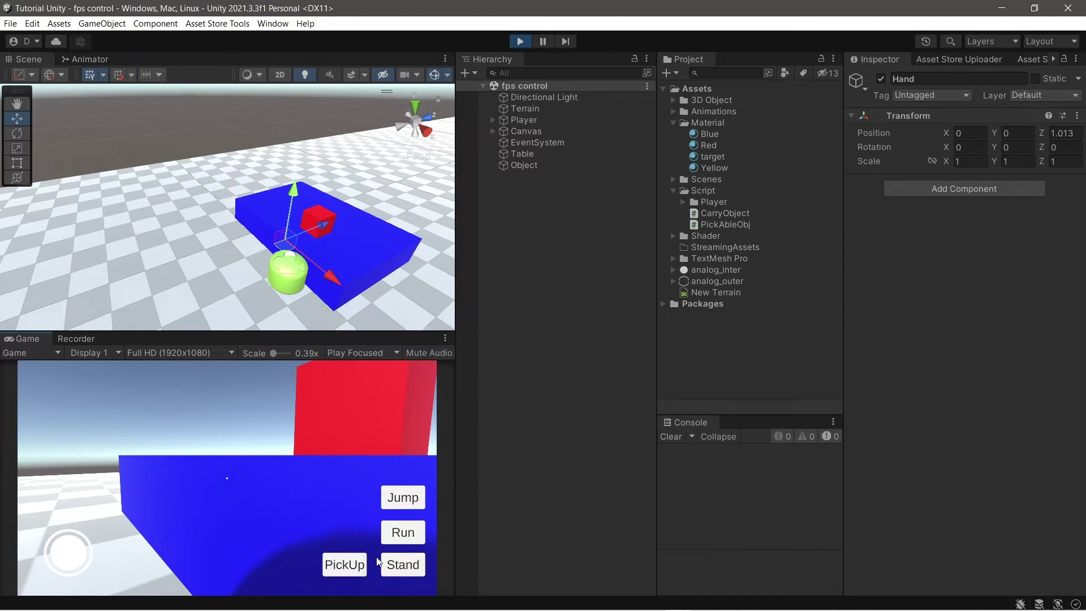
pyautogui.click(519, 42)
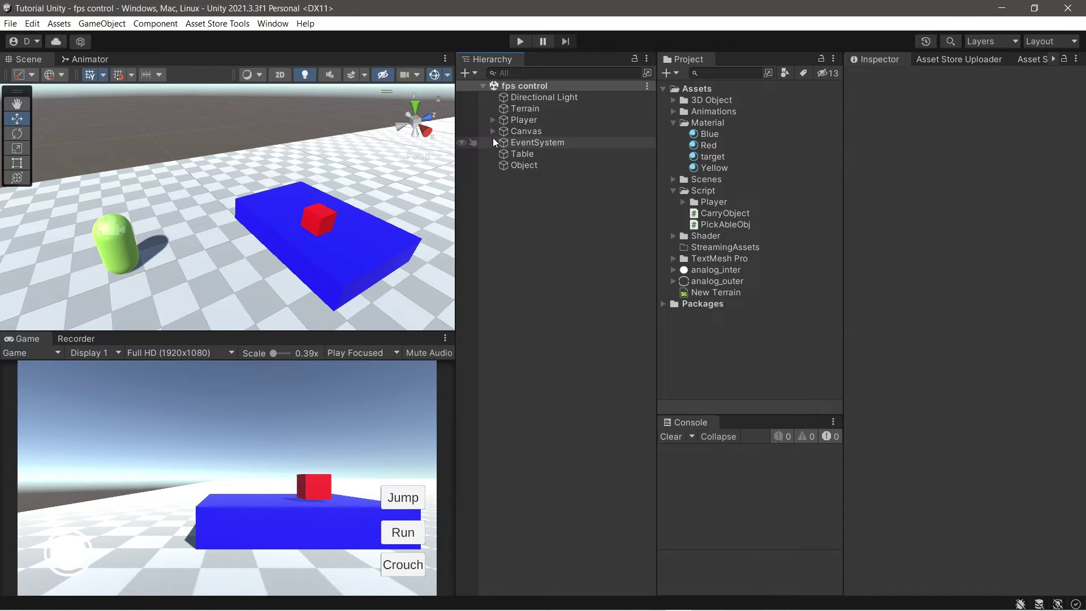
# - Set the PickUp button's On Click to CarryObject.PickUpObject
pyautogui.click(492, 131)
pyautogui.click(526, 244)
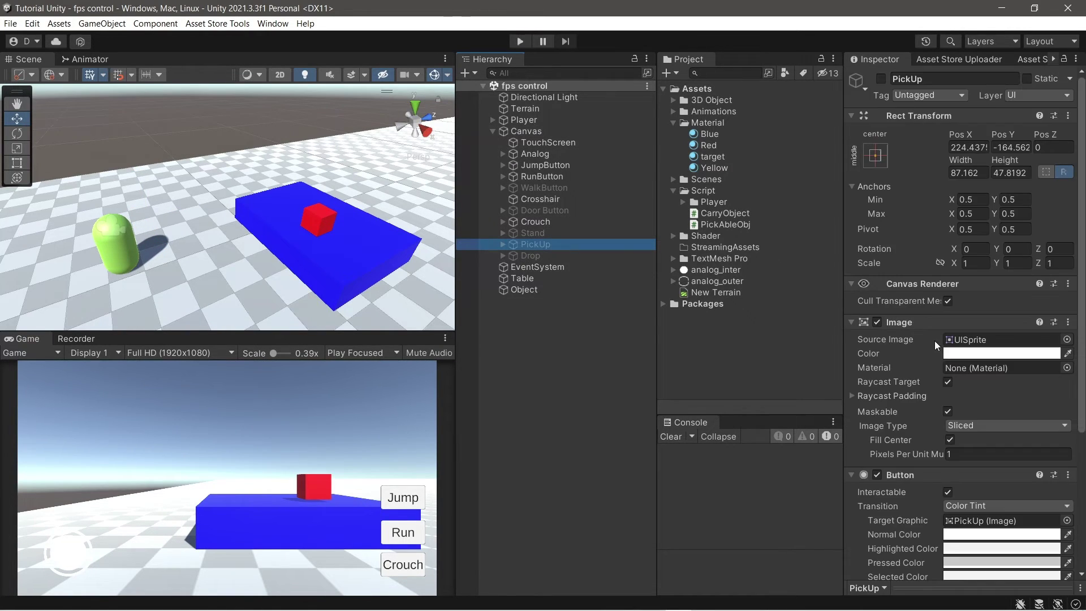
pyautogui.scroll(-5, 946, 347)
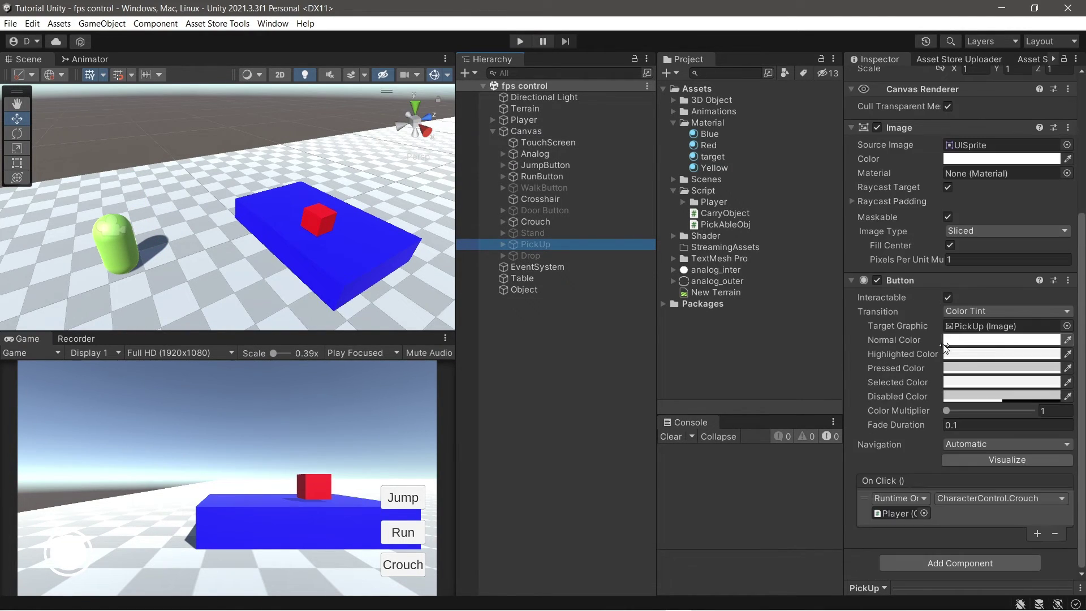
pyautogui.click(937, 500)
pyautogui.moveTo(987, 599)
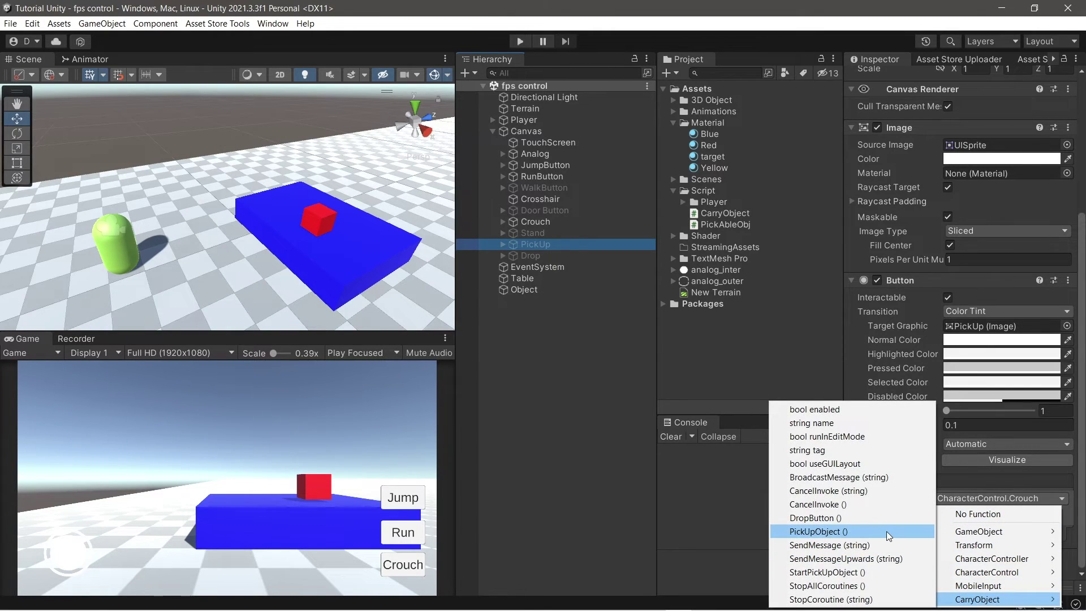
pyautogui.click(843, 530)
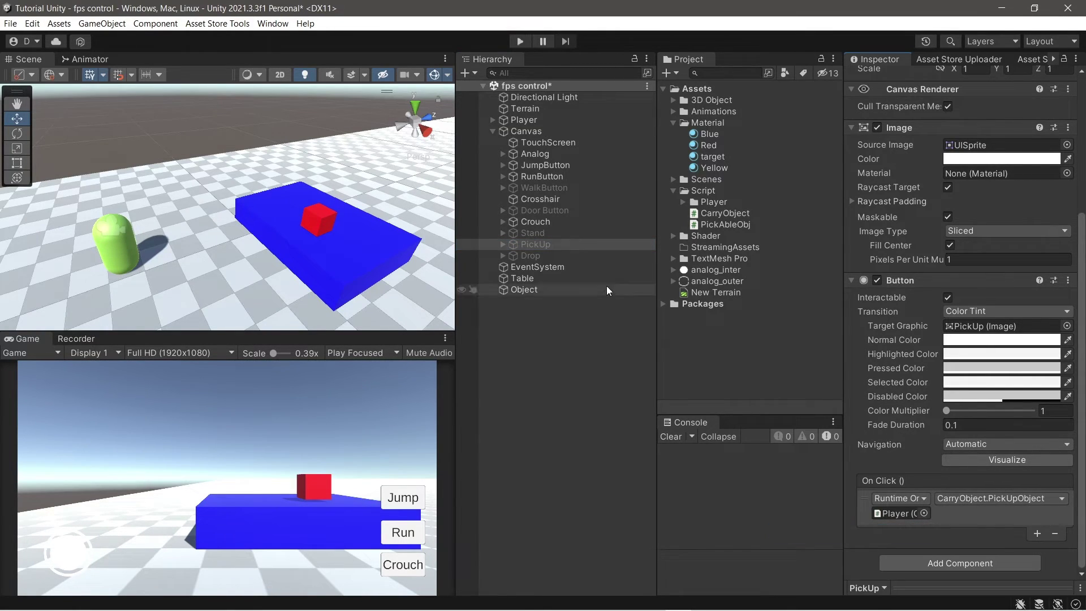
# - Set the Drop button's On Click to CarryObject.DropButton and save the scene
pyautogui.click(562, 256)
pyautogui.click(1019, 499)
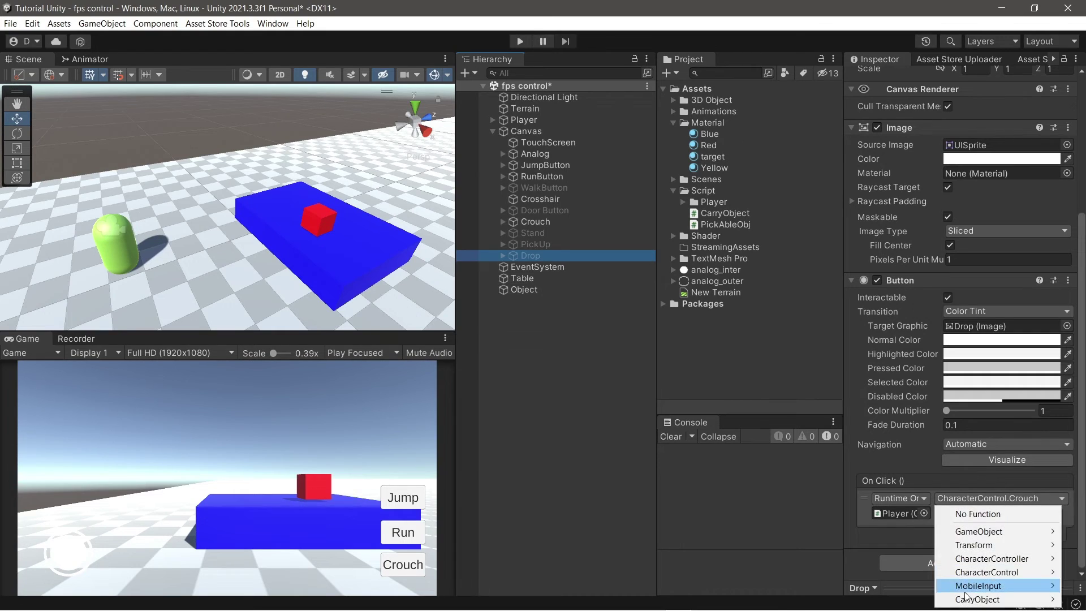
pyautogui.moveTo(970, 599)
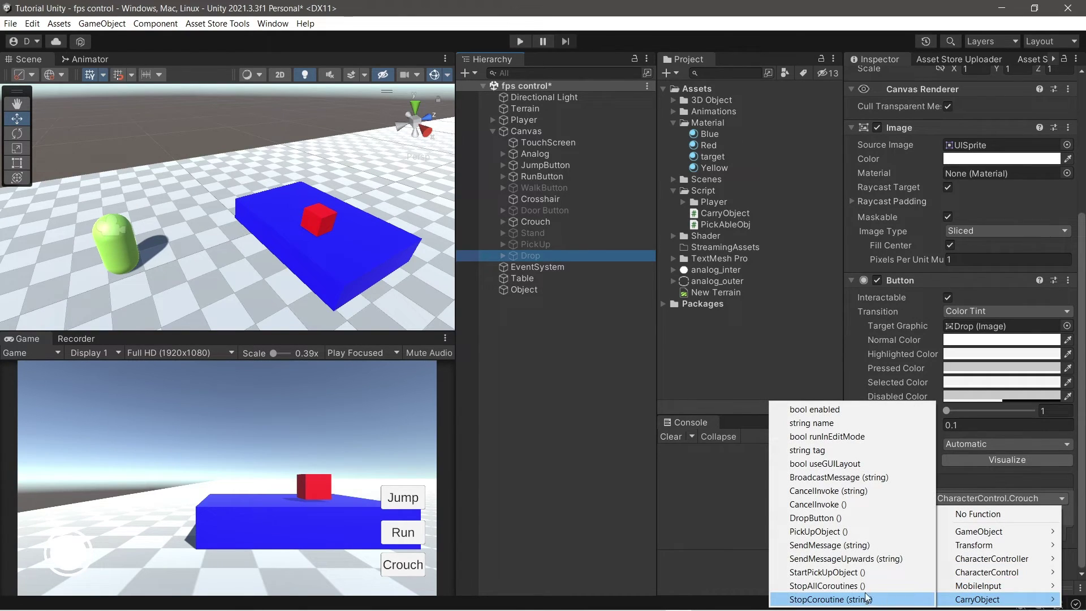
pyautogui.click(820, 519)
pyautogui.click(618, 388)
pyautogui.hotkey('ctrl', 's')
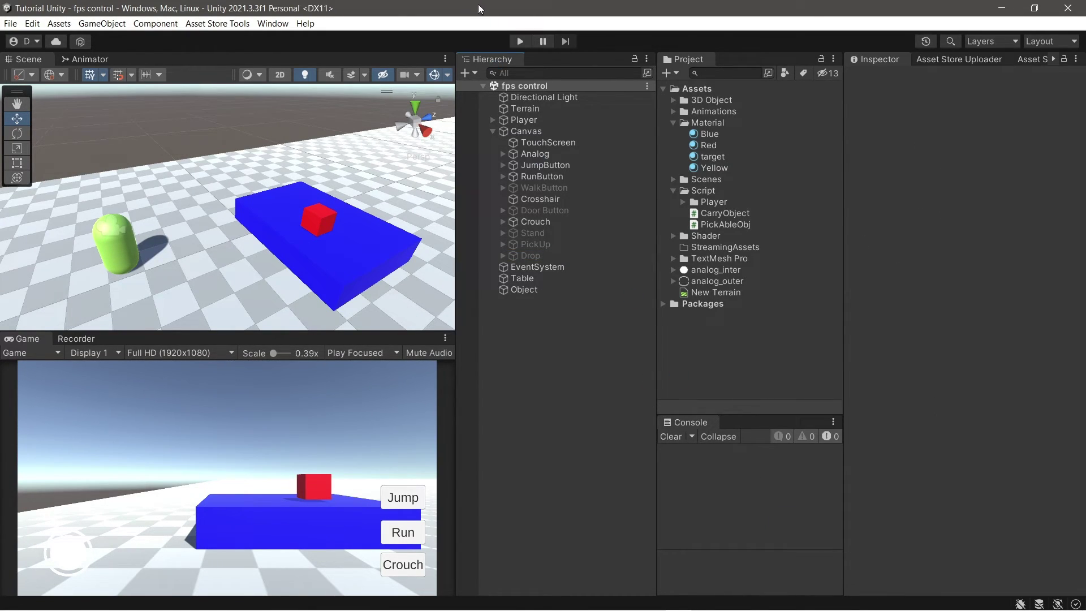
pyautogui.click(520, 41)
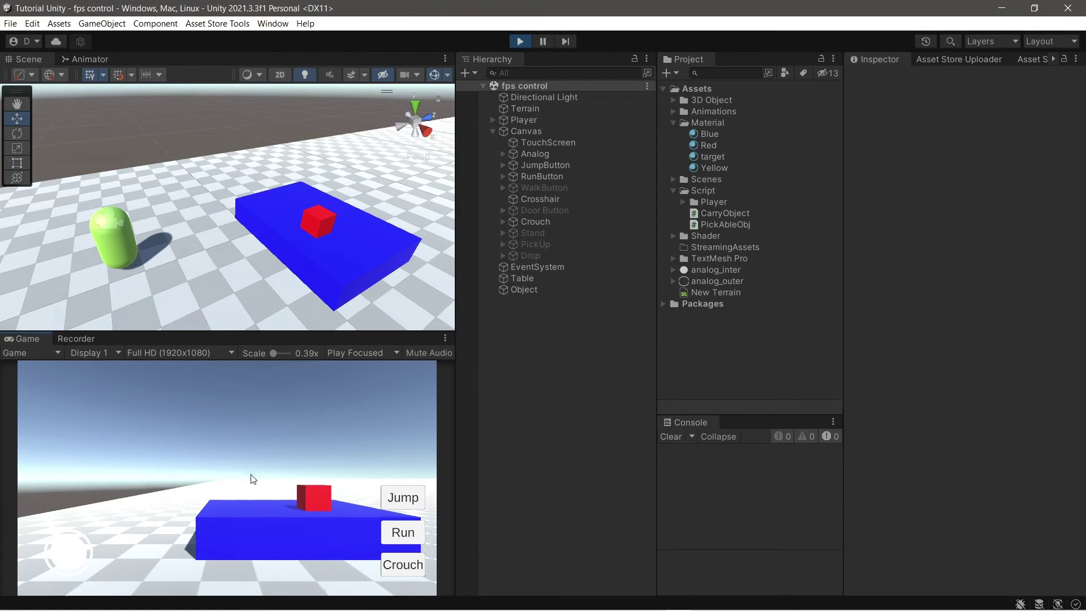
# - In play mode, walk to the red cube, carry it, and drop it on the floor and the table
pyautogui.moveTo(80, 567); pyautogui.dragTo(67, 499)
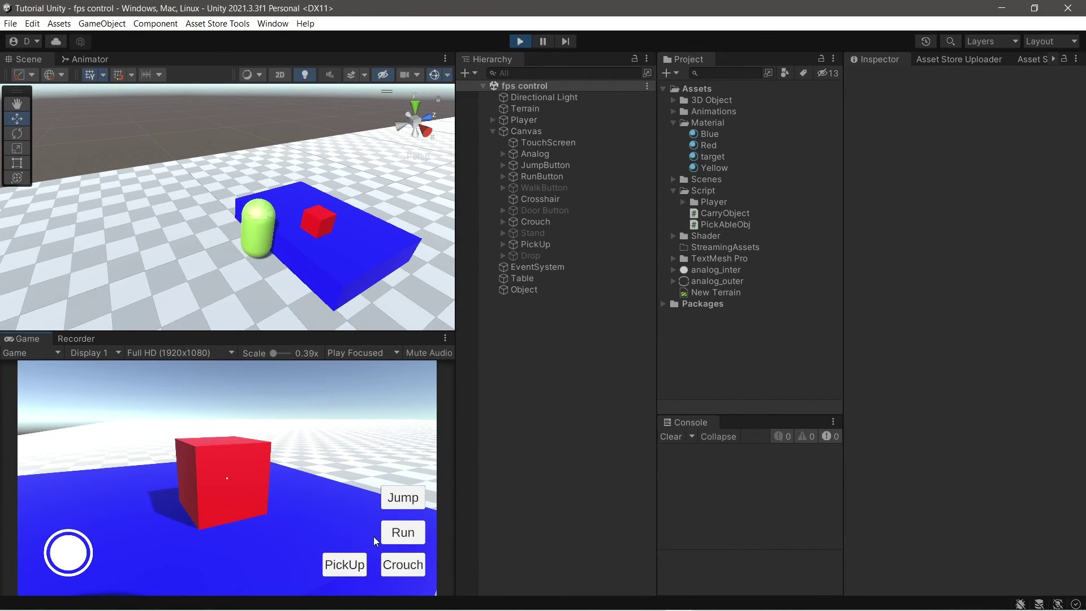
pyautogui.moveTo(307, 520)
pyautogui.mouseDown()
pyautogui.moveTo(334, 511)
pyautogui.moveTo(129, 522)
pyautogui.mouseUp()
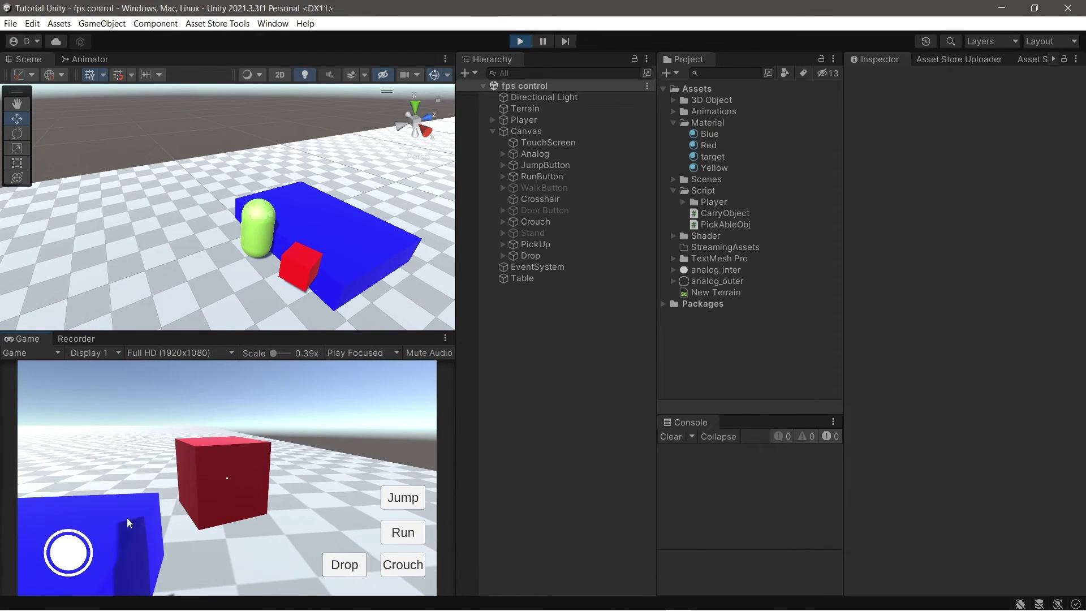
pyautogui.click(345, 564)
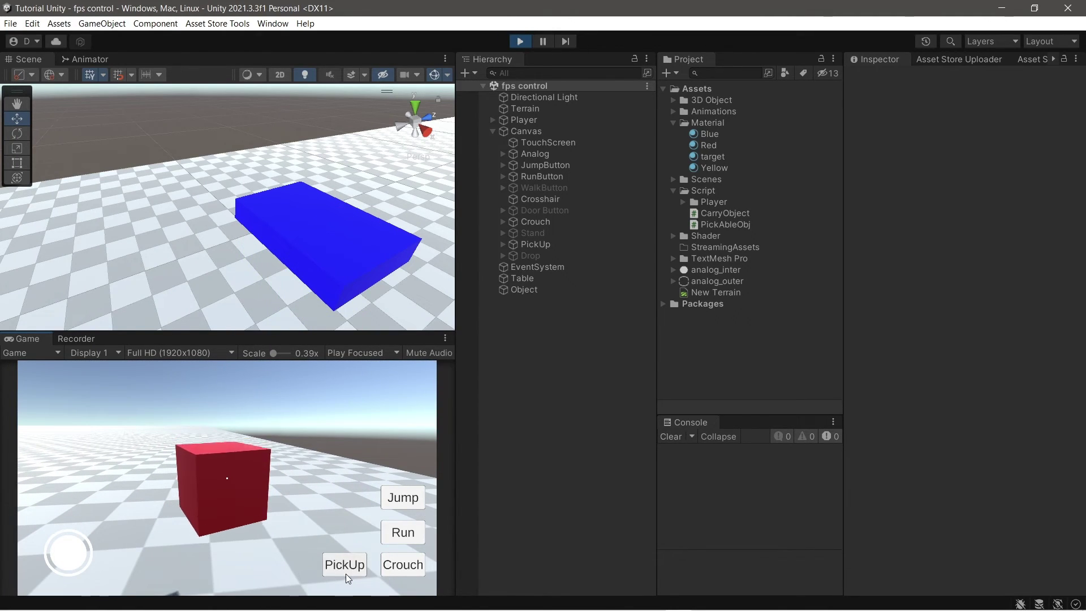
pyautogui.moveTo(345, 574)
pyautogui.mouseDown()
pyautogui.moveTo(324, 493)
pyautogui.moveTo(341, 505)
pyautogui.mouseUp()
pyautogui.moveTo(89, 547); pyautogui.dragTo(56, 503)
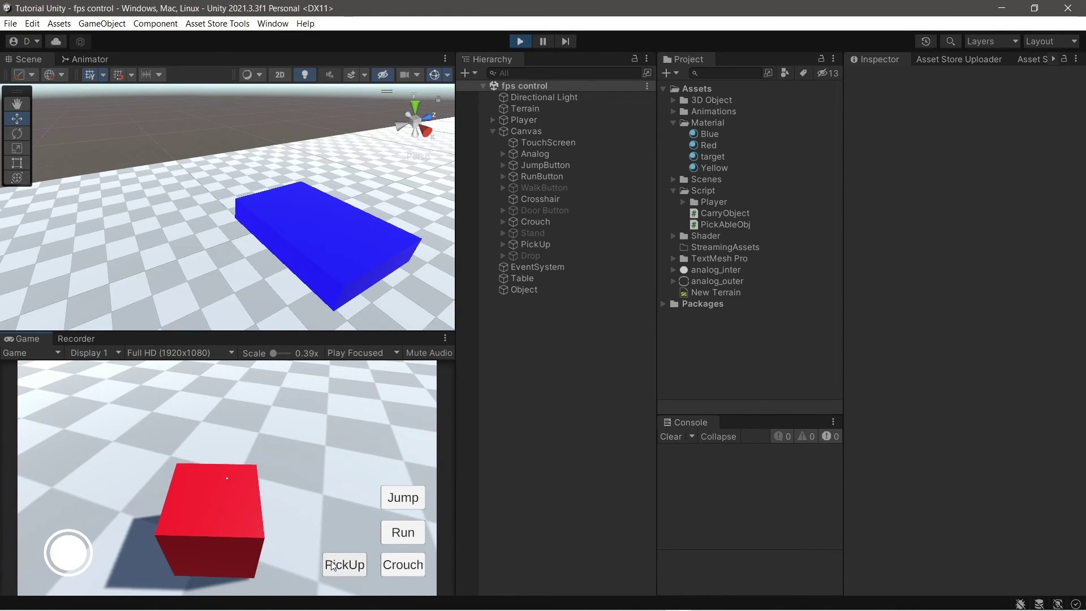
pyautogui.moveTo(320, 513); pyautogui.dragTo(249, 483)
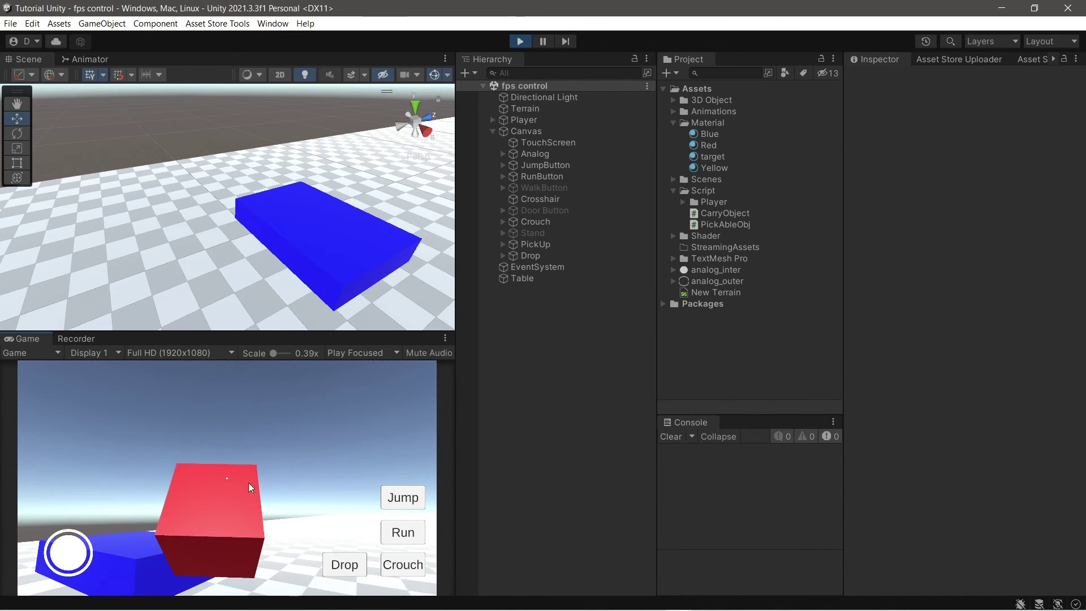
pyautogui.click(344, 564)
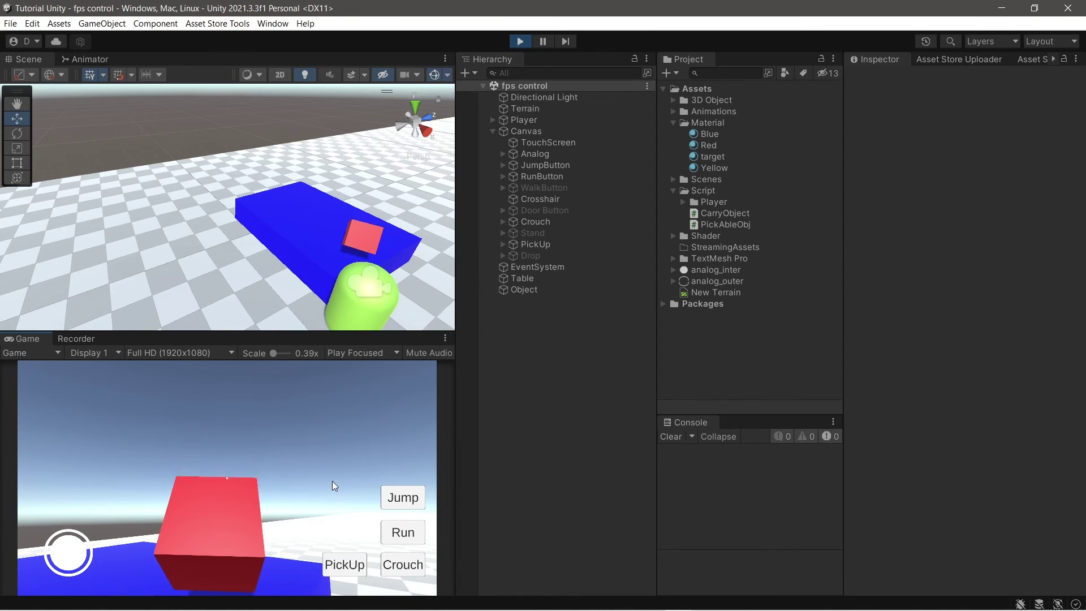
pyautogui.moveTo(332, 481)
pyautogui.mouseDown()
pyautogui.moveTo(324, 505)
pyautogui.moveTo(326, 494)
pyautogui.mouseUp()
# - Pick the red cube up and drop it once more, then stop play mode
pyautogui.click(343, 563)
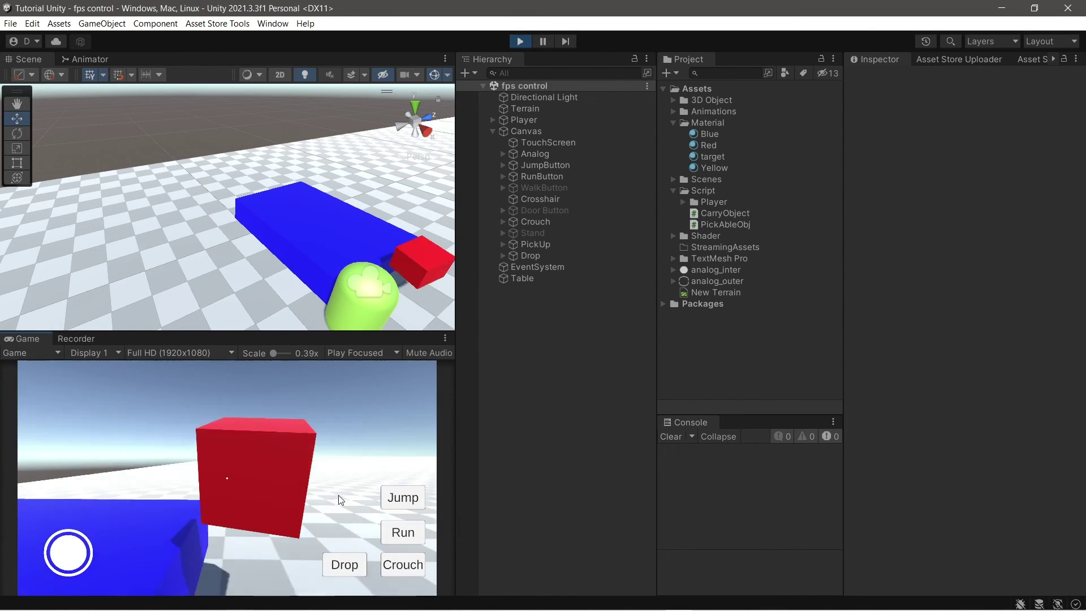
pyautogui.click(346, 563)
pyautogui.moveTo(68, 547); pyautogui.dragTo(68, 588)
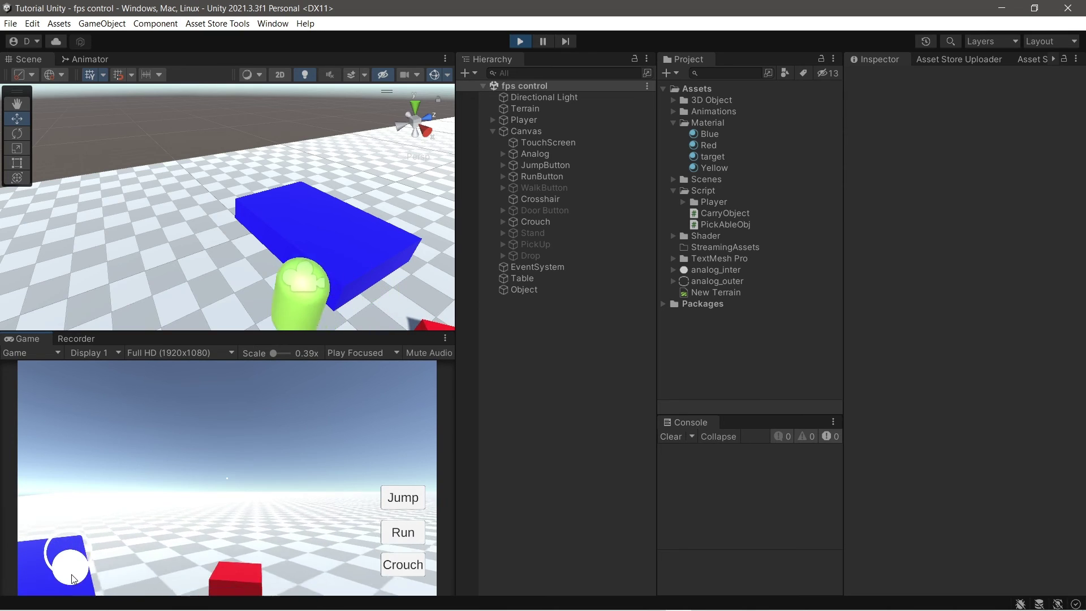
pyautogui.moveTo(296, 216)
pyautogui.mouseDown(button='right')
pyautogui.moveTo(280, 265)
pyautogui.moveTo(296, 261)
pyautogui.moveTo(273, 255)
pyautogui.mouseUp(button='right')
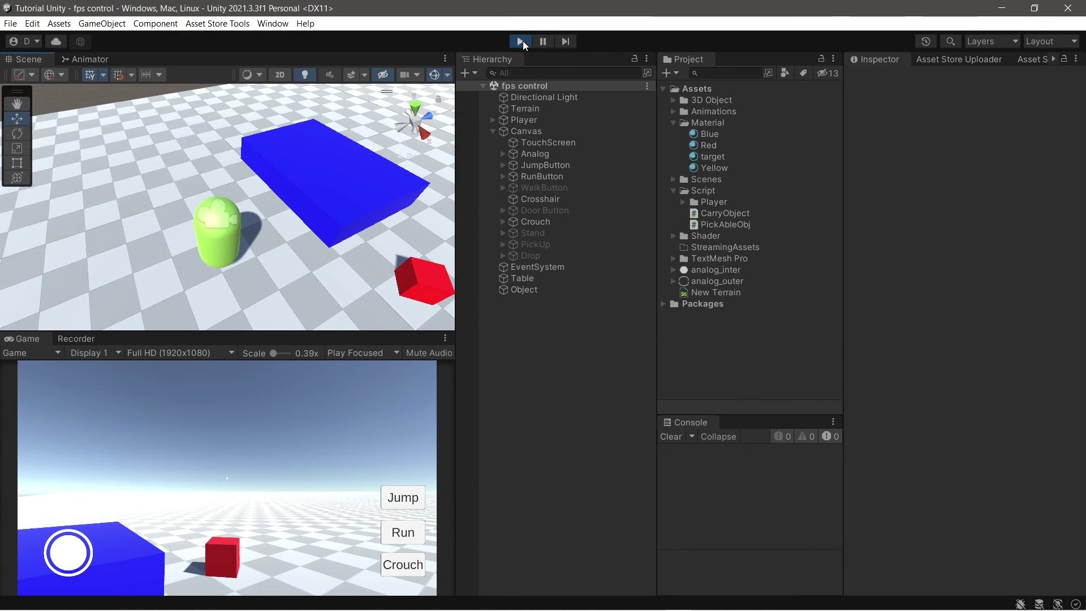
pyautogui.click(520, 41)
pyautogui.hotkey('alt', 'Tab')
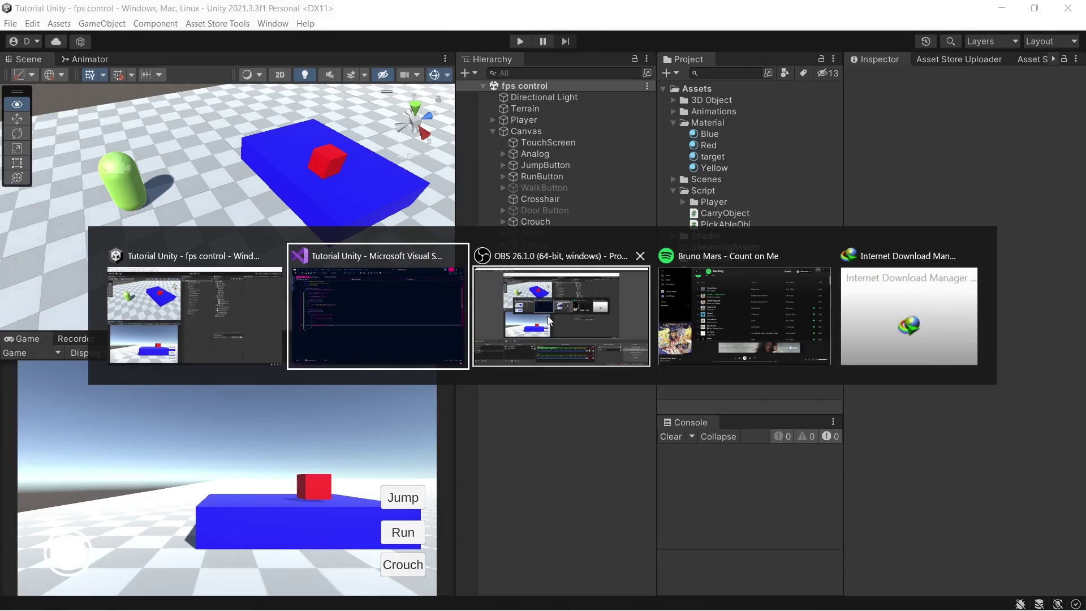